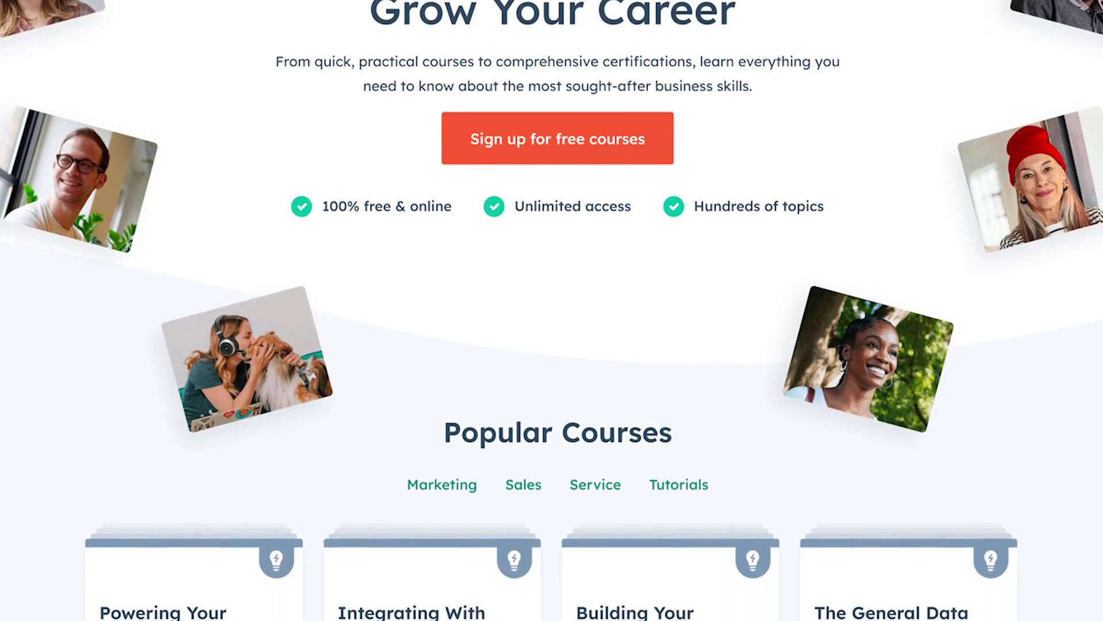
pyautogui.scroll(-4, 551, 310)
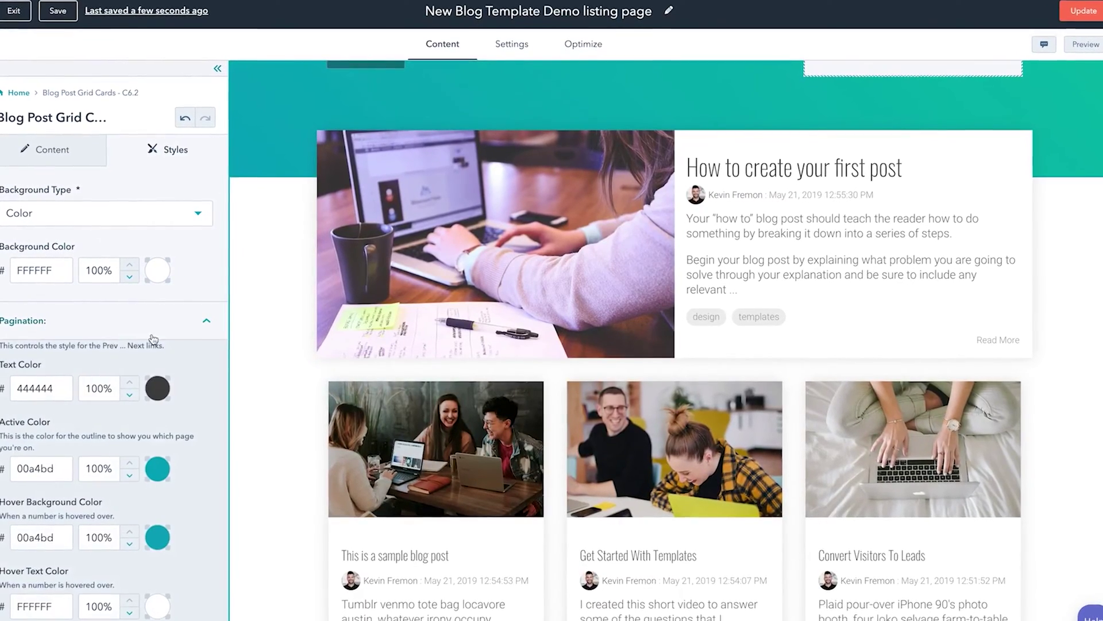
# Step: Scroll through the Absolut theme's page templates on the Choose a template page
pyautogui.scroll(-3, 548, 520)
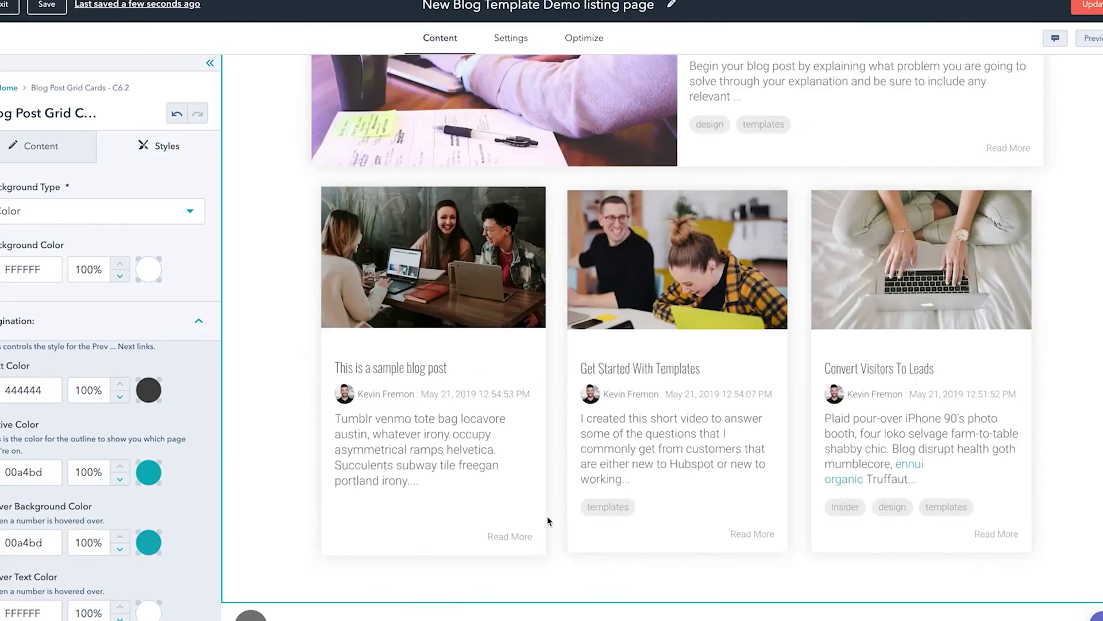
pyautogui.scroll(-5, 548, 520)
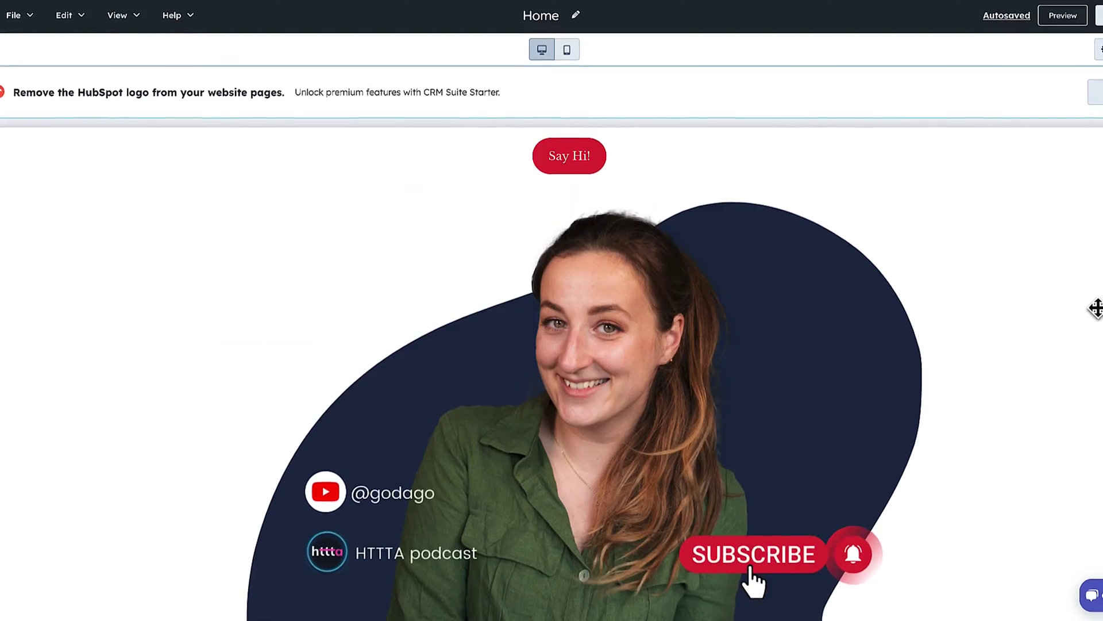
pyautogui.scroll(-4, 1097, 308)
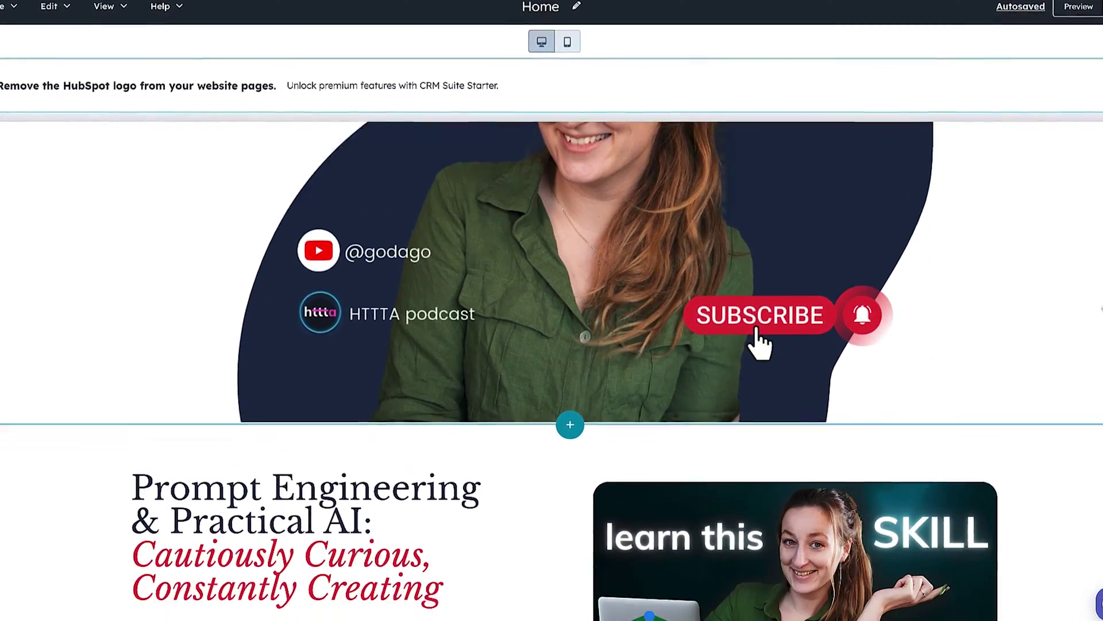
pyautogui.scroll(-8, 552, 368)
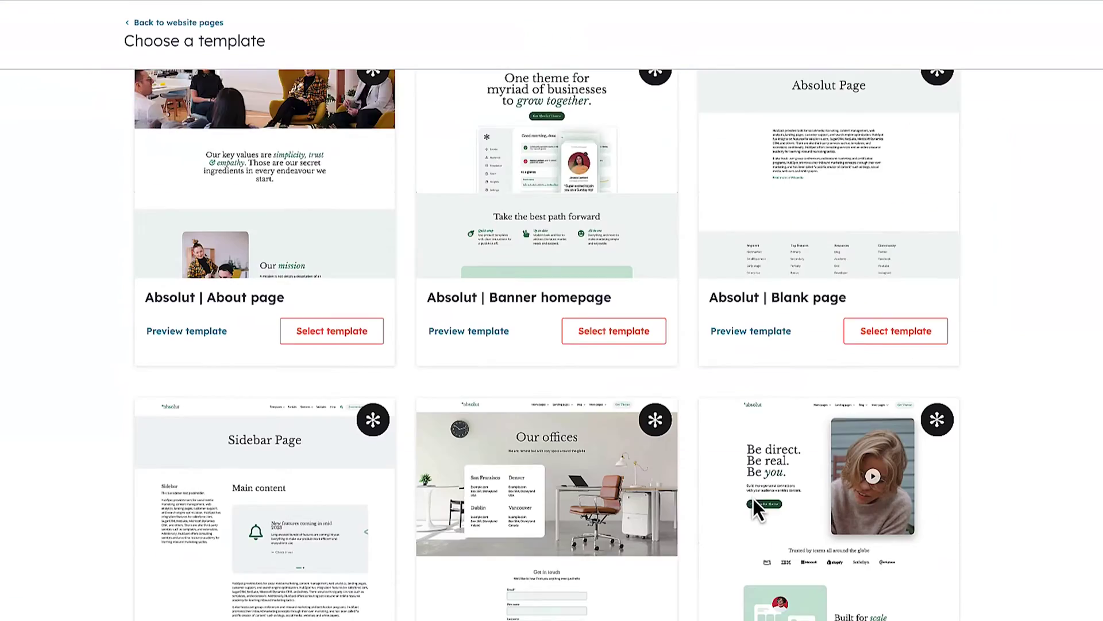
pyautogui.scroll(-5, 753, 498)
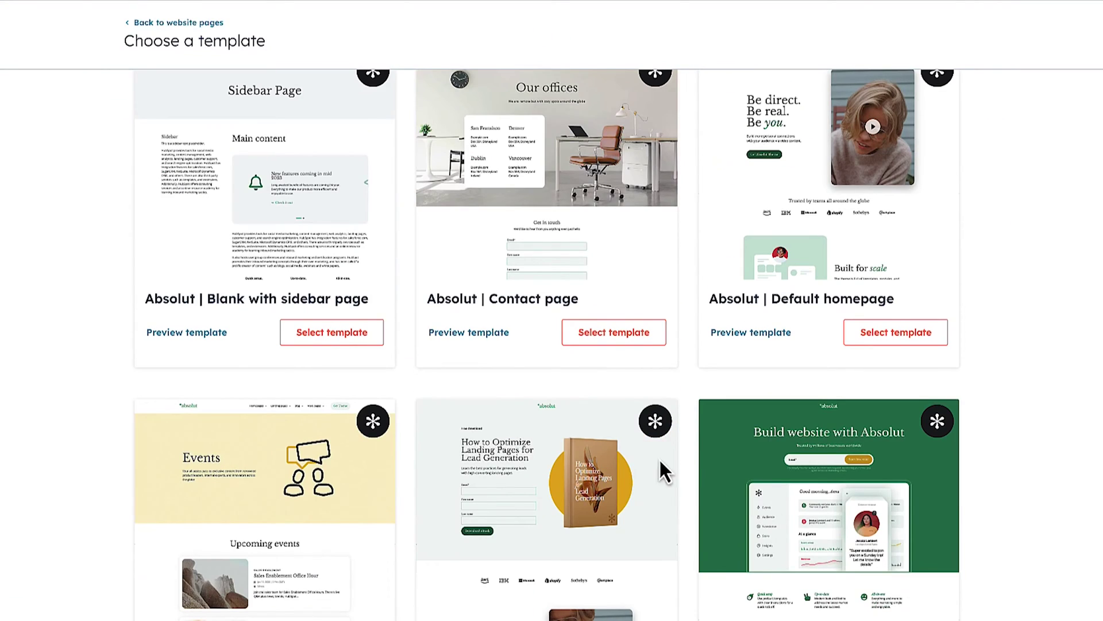
pyautogui.scroll(-3, 689, 455)
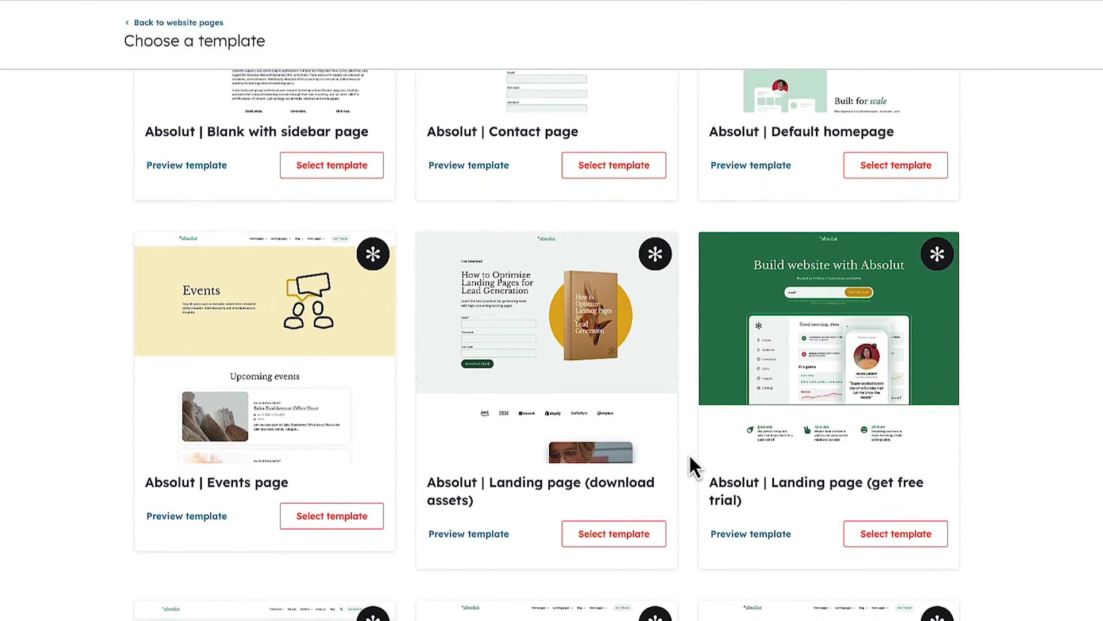
pyautogui.scroll(-10, 690, 454)
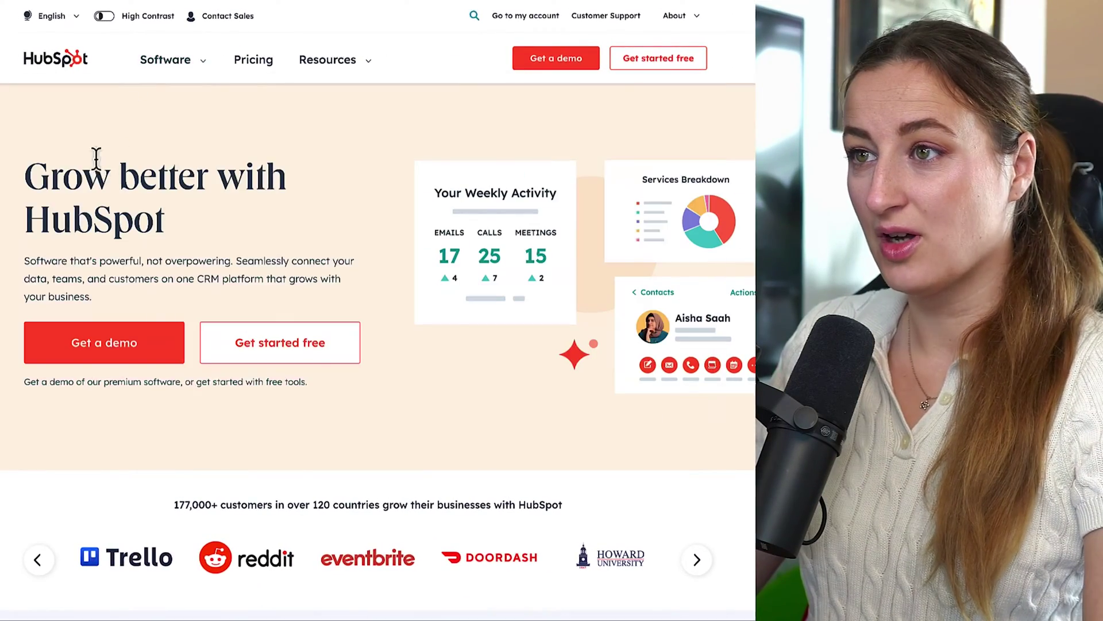
# Step: Go to the CMS Hub product page from the Software menu and review the 'Build a website with ease' section
pyautogui.click(169, 73)
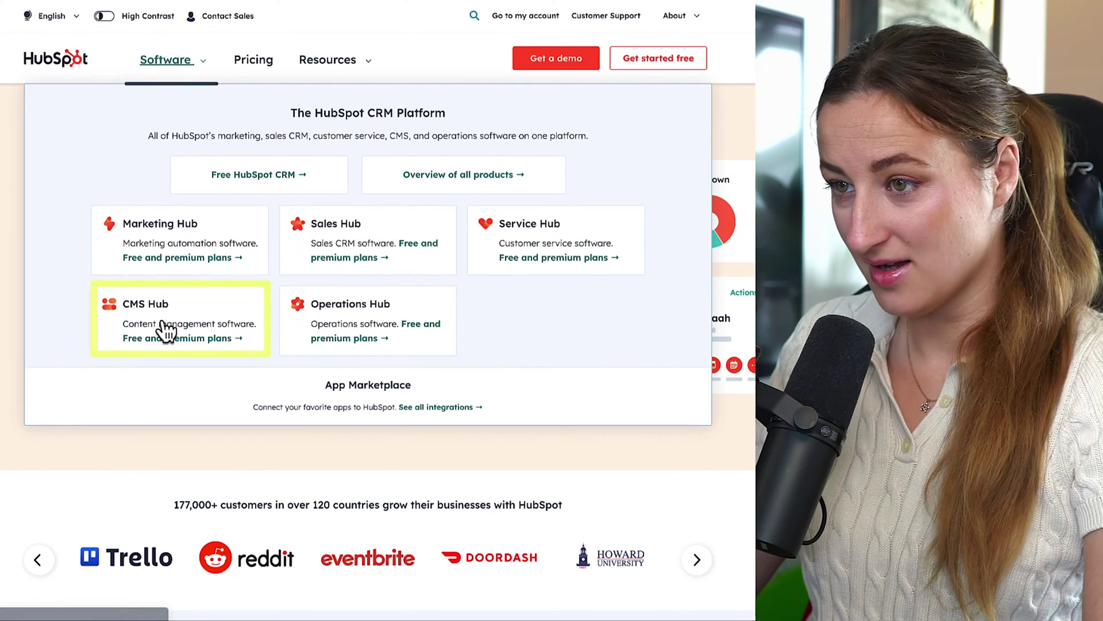
pyautogui.click(164, 328)
pyautogui.scroll(-5, 338, 357)
pyautogui.scroll(-4, 339, 367)
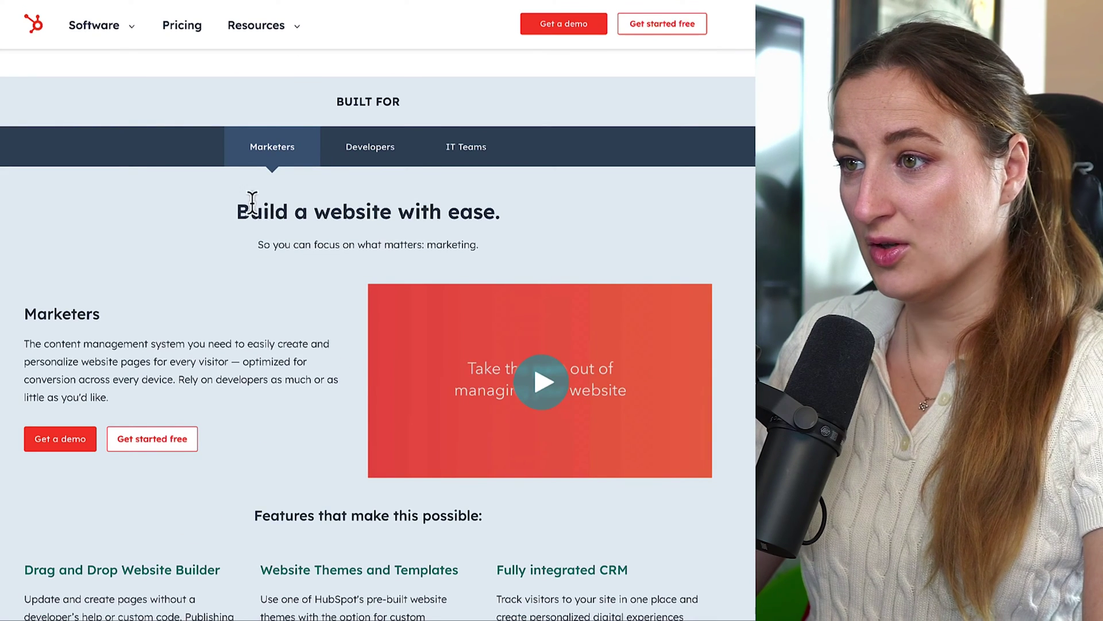
pyautogui.moveTo(236, 212); pyautogui.dragTo(497, 224)
pyautogui.click(526, 224)
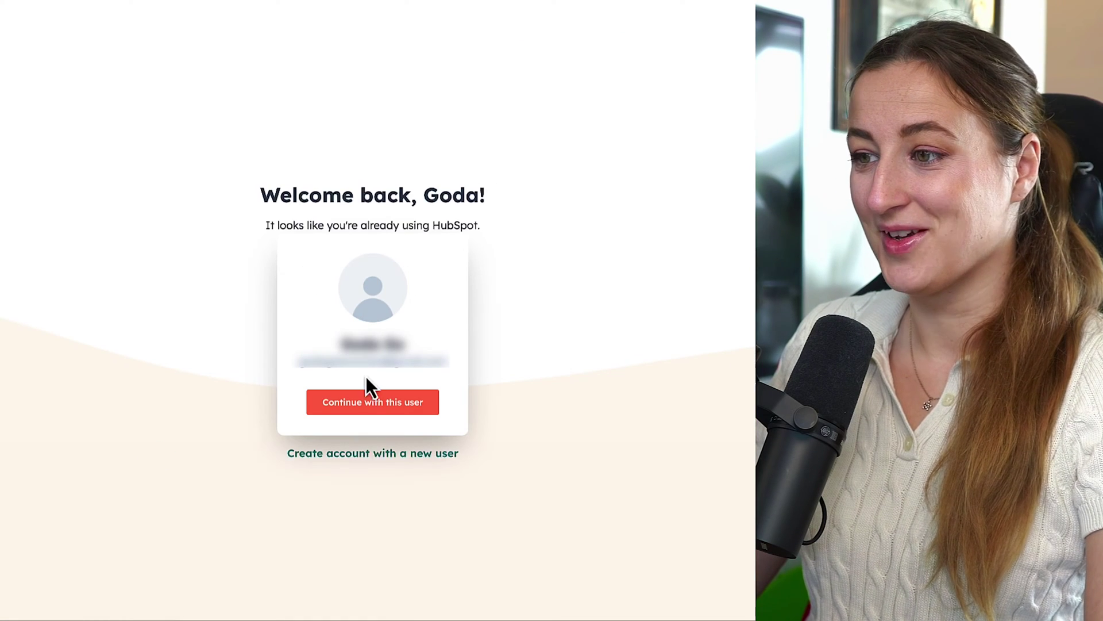
# Step: Continue as the existing user, confirm industry and job role, and enter company name 'Goo'
pyautogui.moveTo(287, 363); pyautogui.dragTo(446, 370)
pyautogui.click(451, 367)
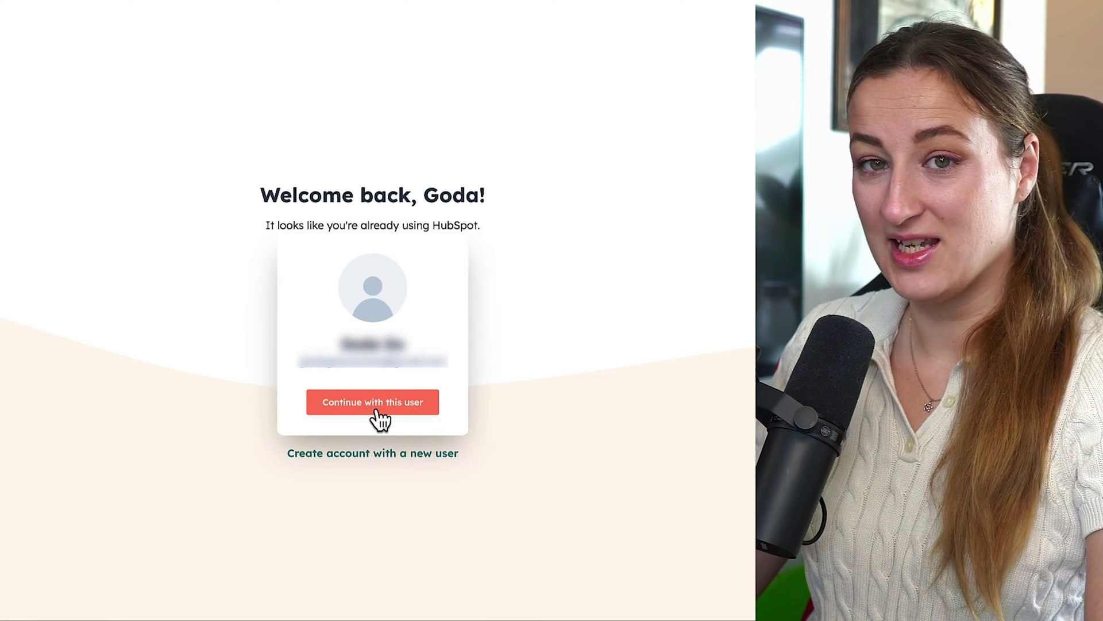
pyautogui.click(379, 415)
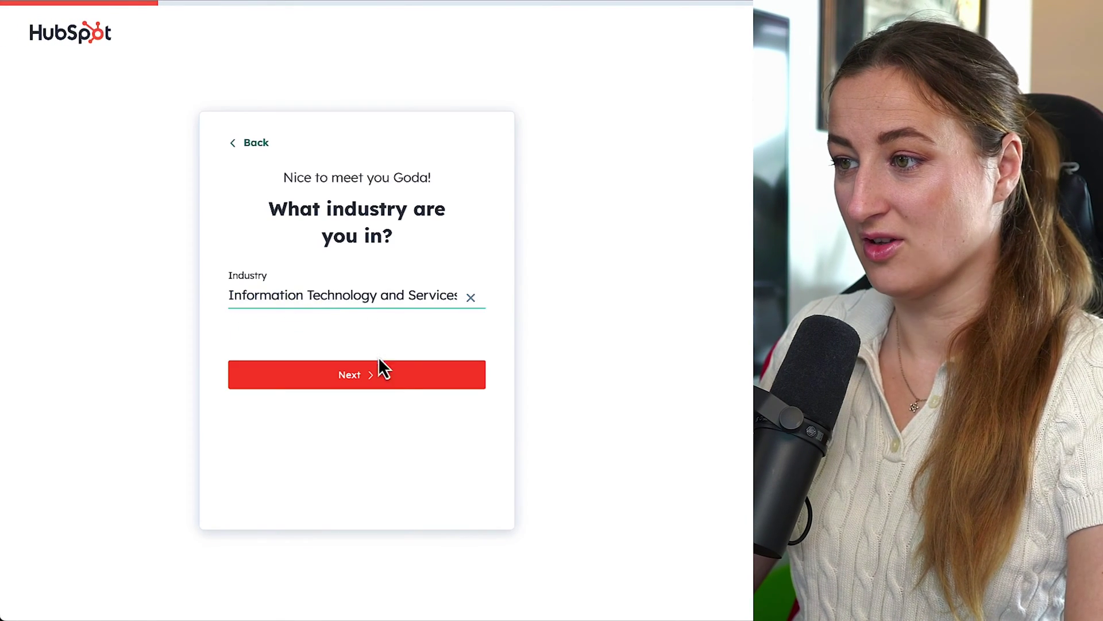
pyautogui.click(356, 376)
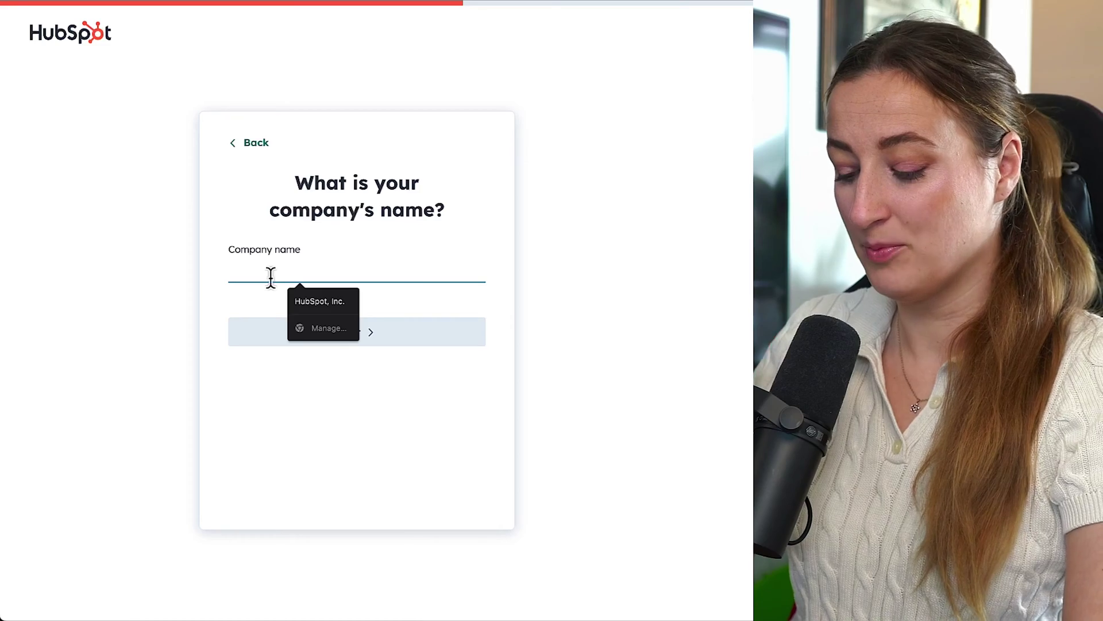
pyautogui.write('Goda Go')
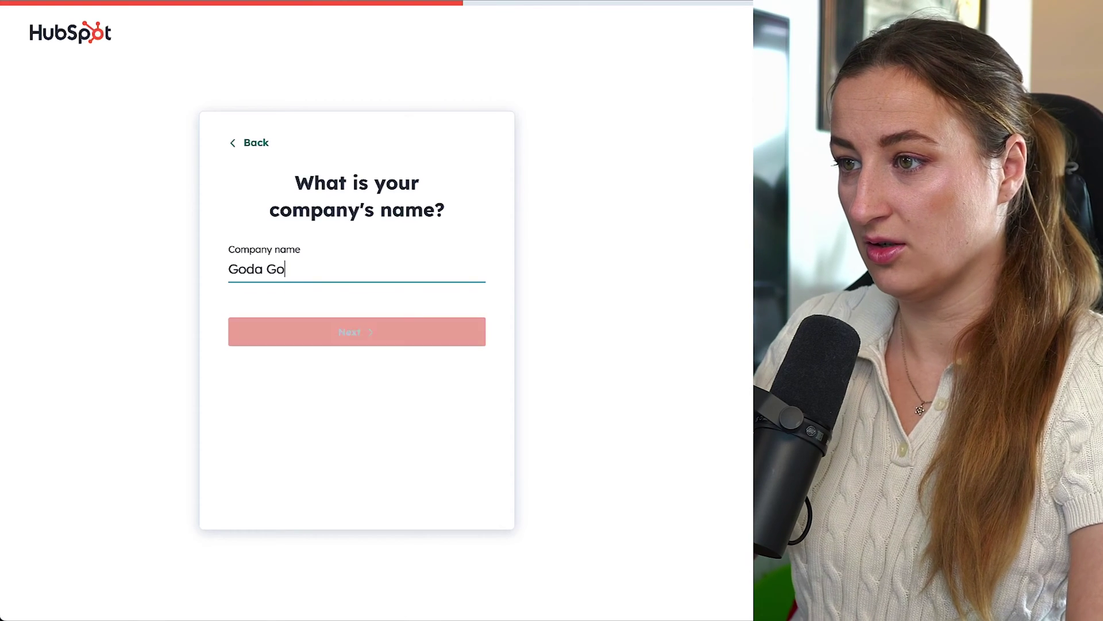
pyautogui.click(436, 338)
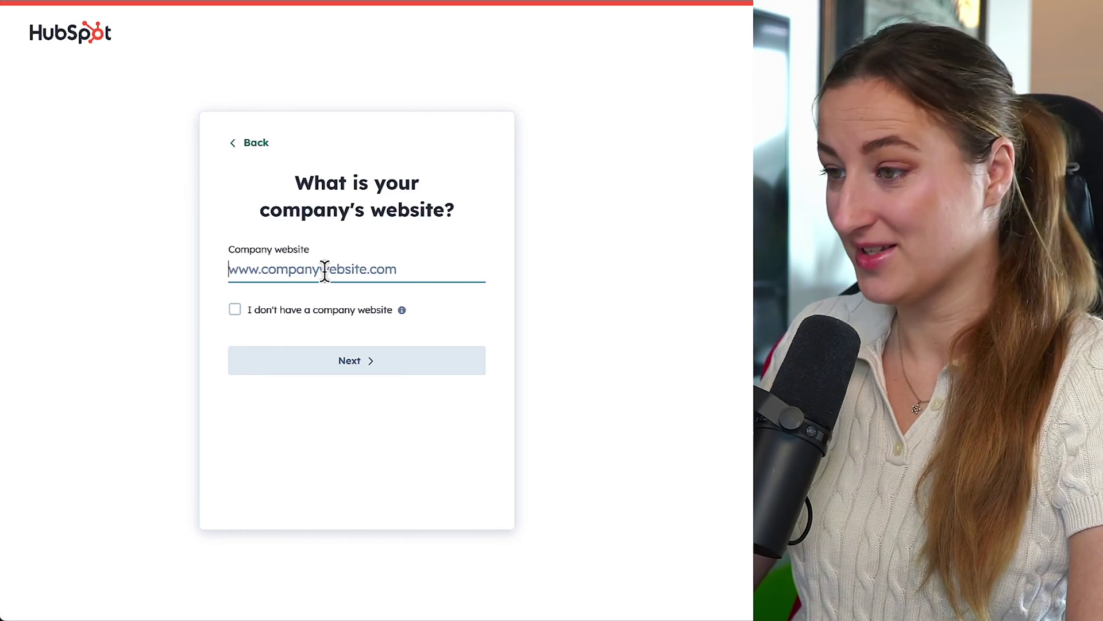
# Step: Declare no company website, choose EU data hosting, and create the account
pyautogui.click(236, 310)
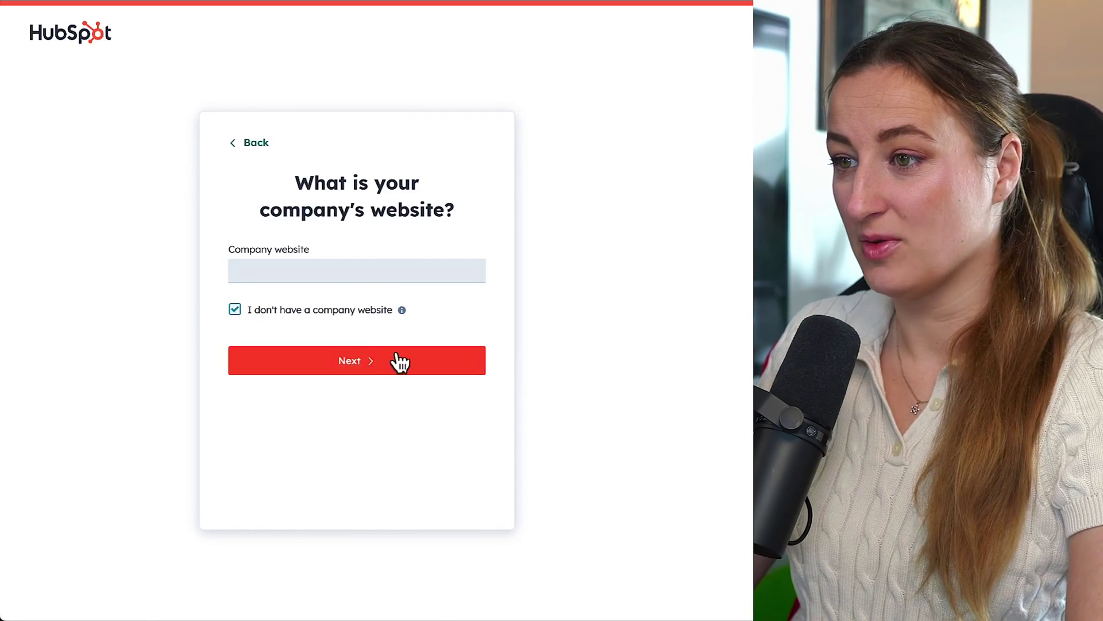
pyautogui.click(351, 363)
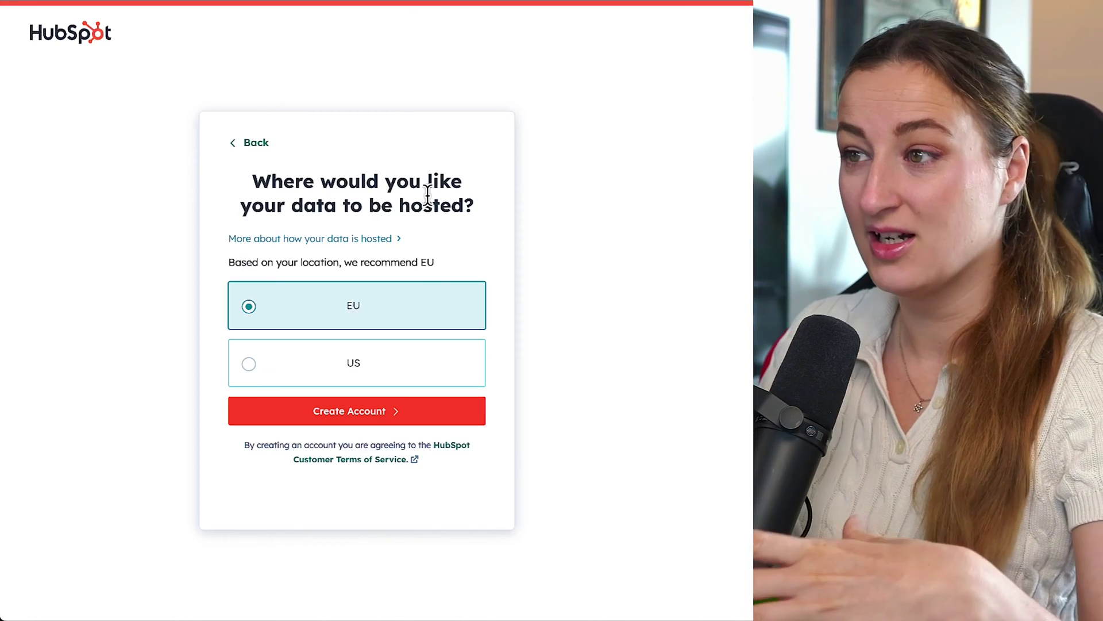
pyautogui.moveTo(436, 263); pyautogui.dragTo(206, 261)
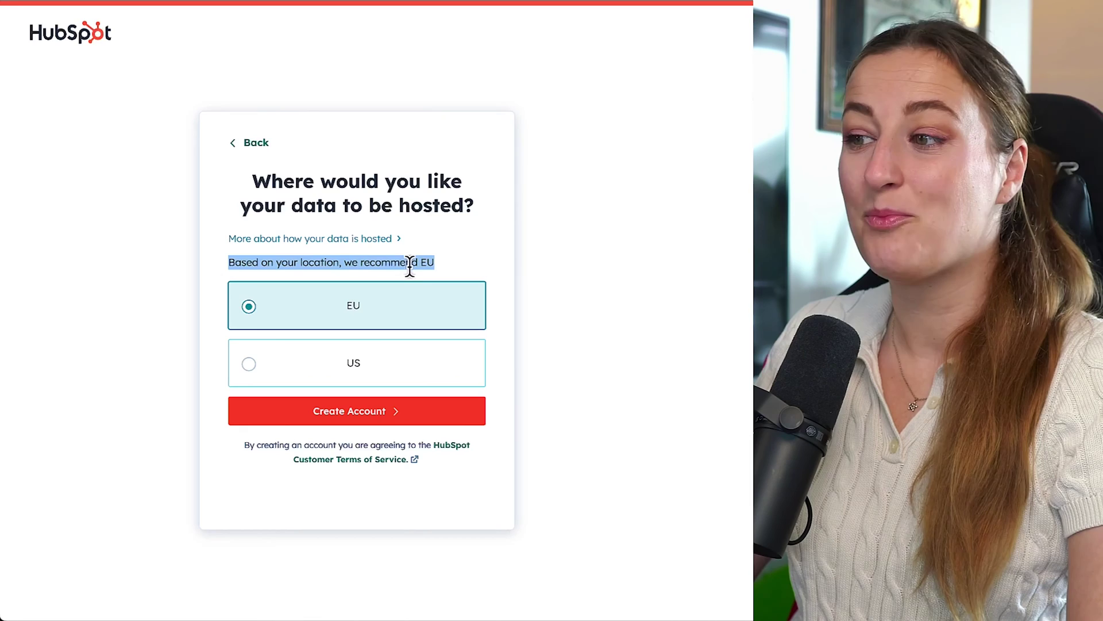
pyautogui.click(459, 264)
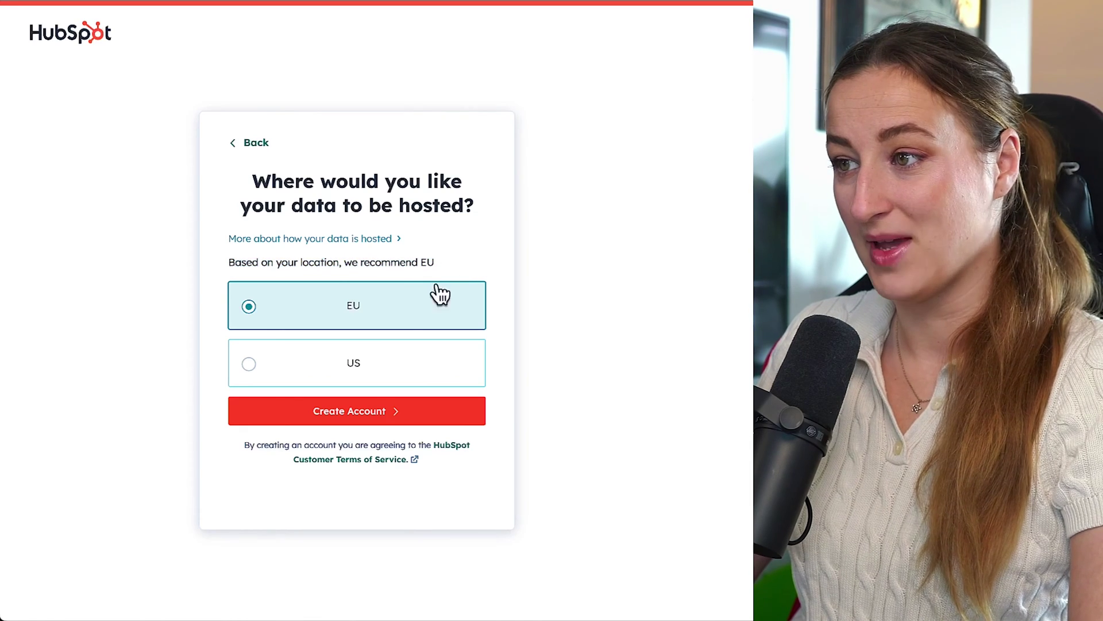
pyautogui.click(364, 418)
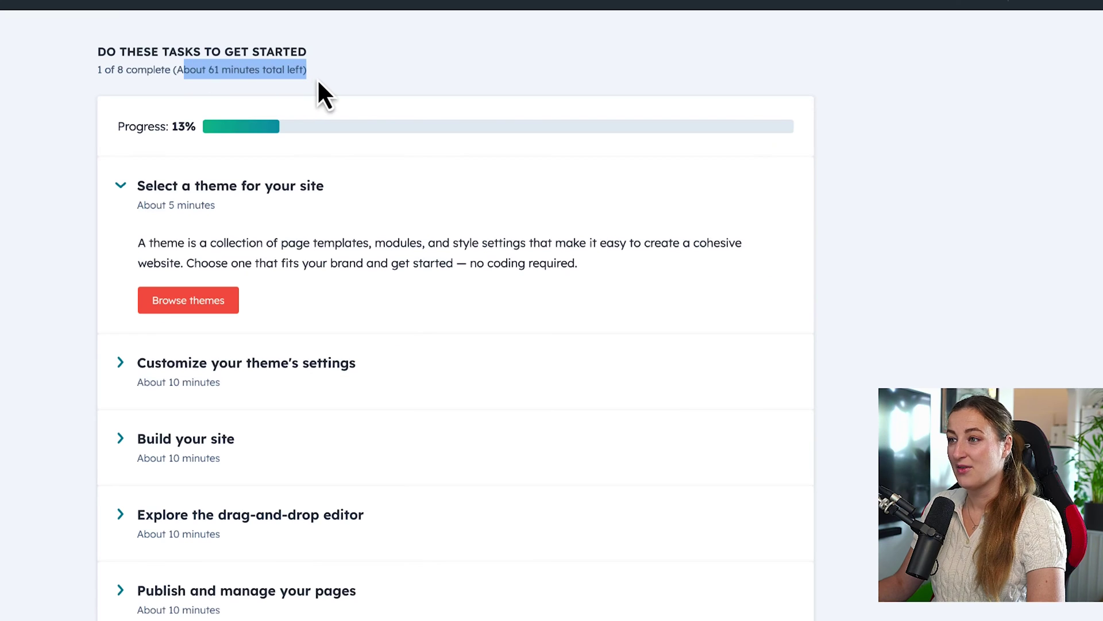
# Step: Review the getting-started checklist, now at 3 of 8 tasks complete
pyautogui.click(337, 80)
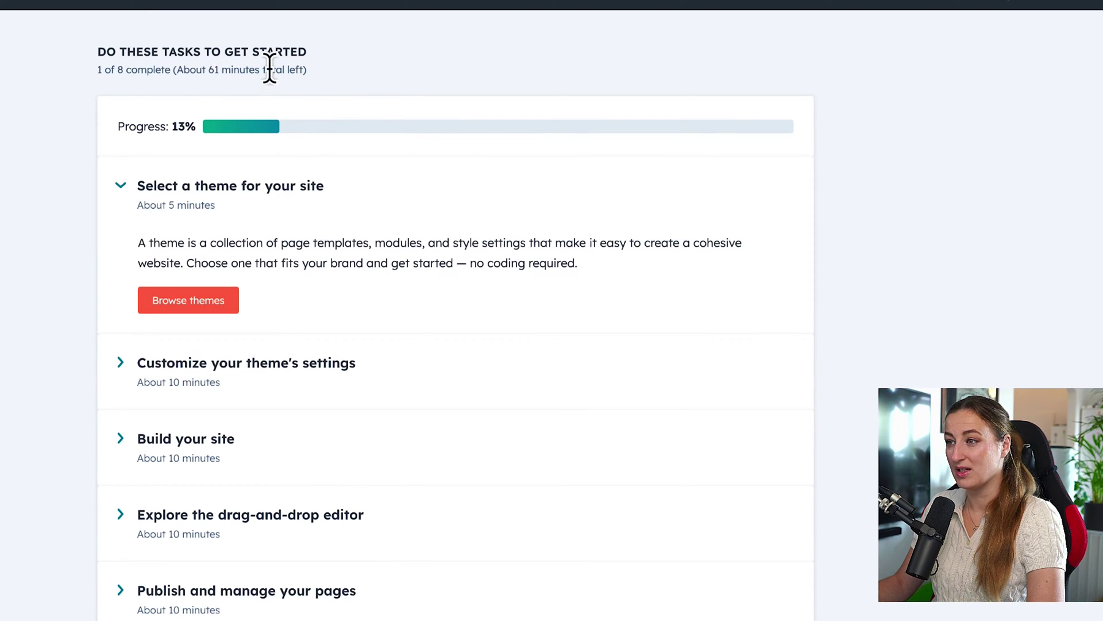
pyautogui.scroll(-5, 316, 264)
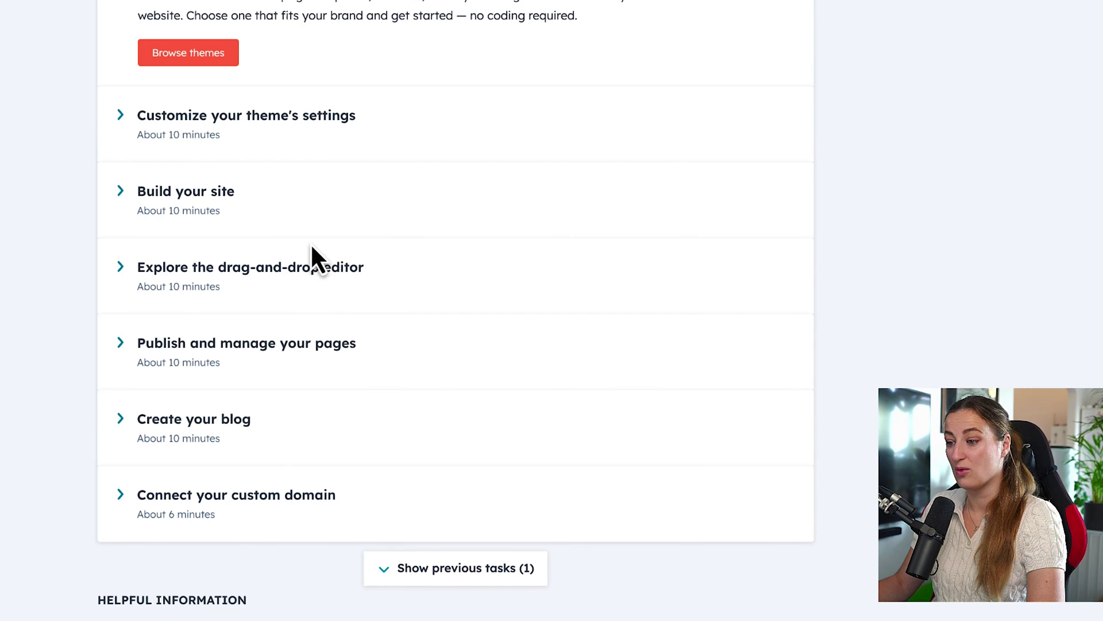
pyautogui.scroll(5, 310, 248)
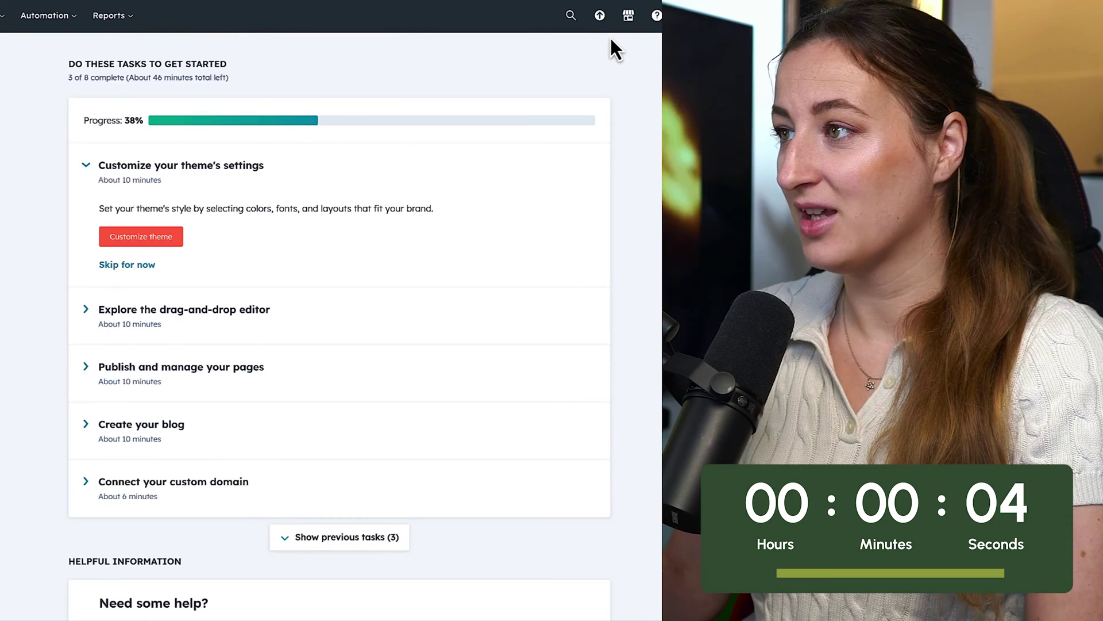
# Step: Browse the Asset Marketplace's enhanced marketer themes, filtered to free themes only
pyautogui.click(628, 15)
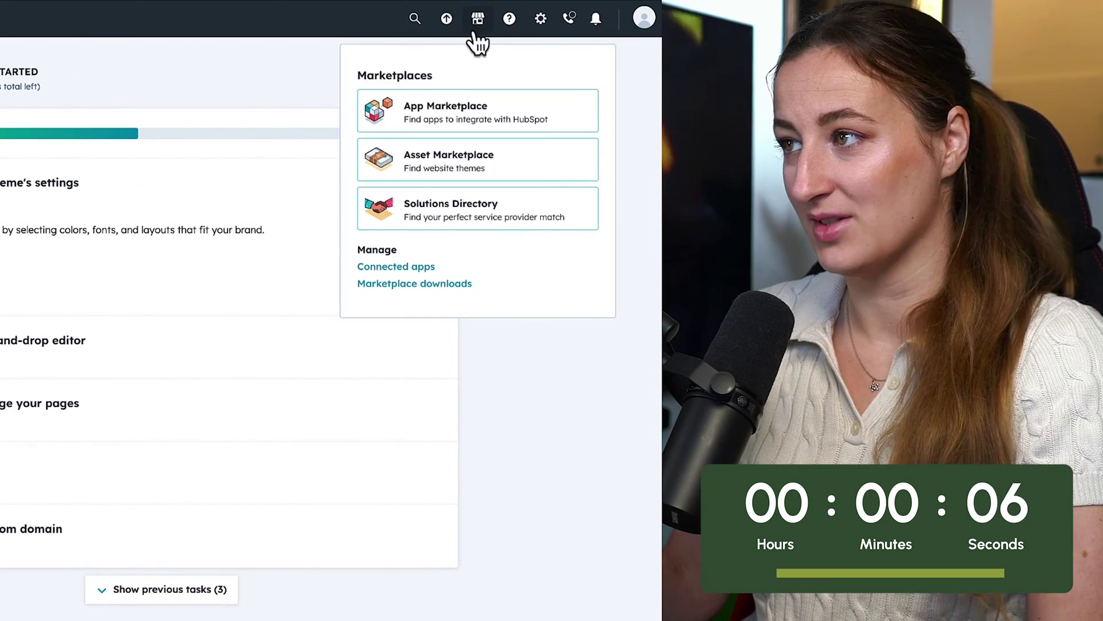
pyautogui.click(452, 171)
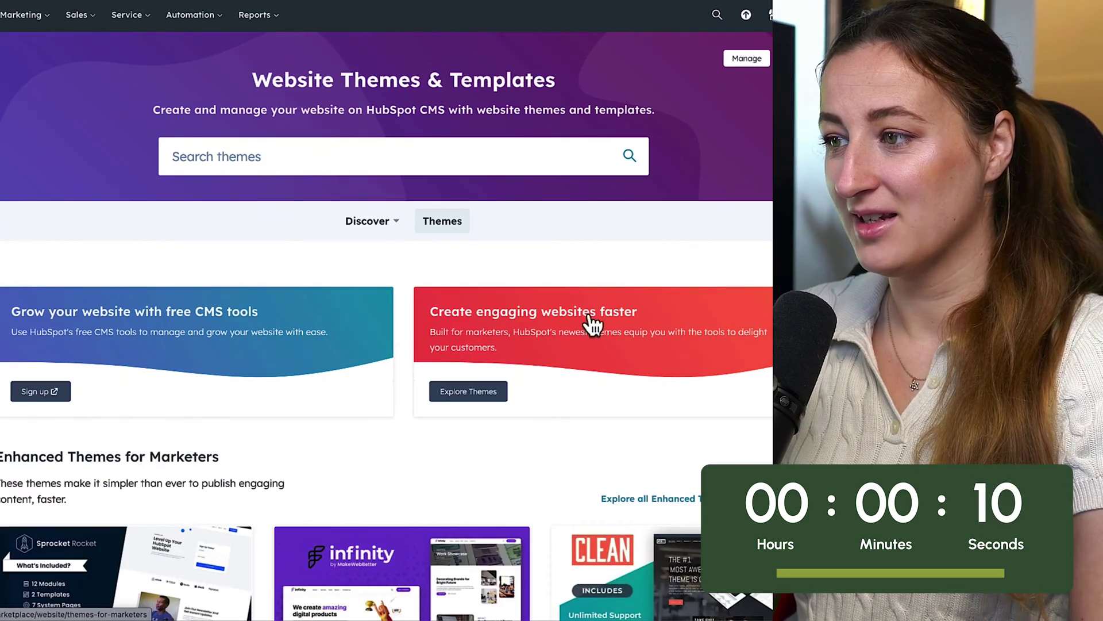
pyautogui.click(478, 396)
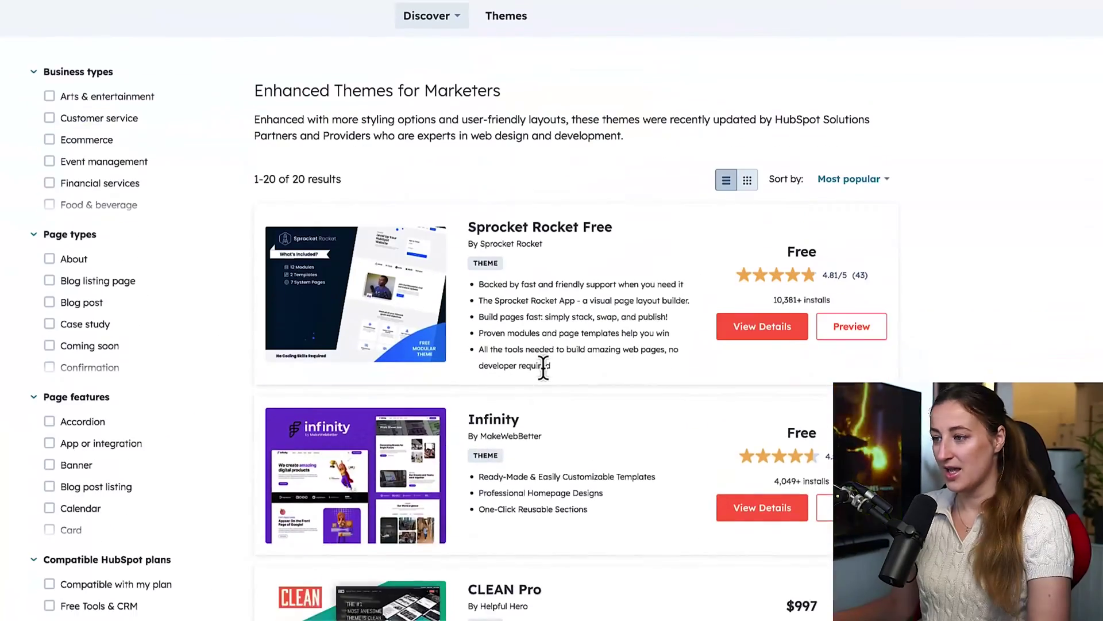
pyautogui.scroll(-10, 543, 367)
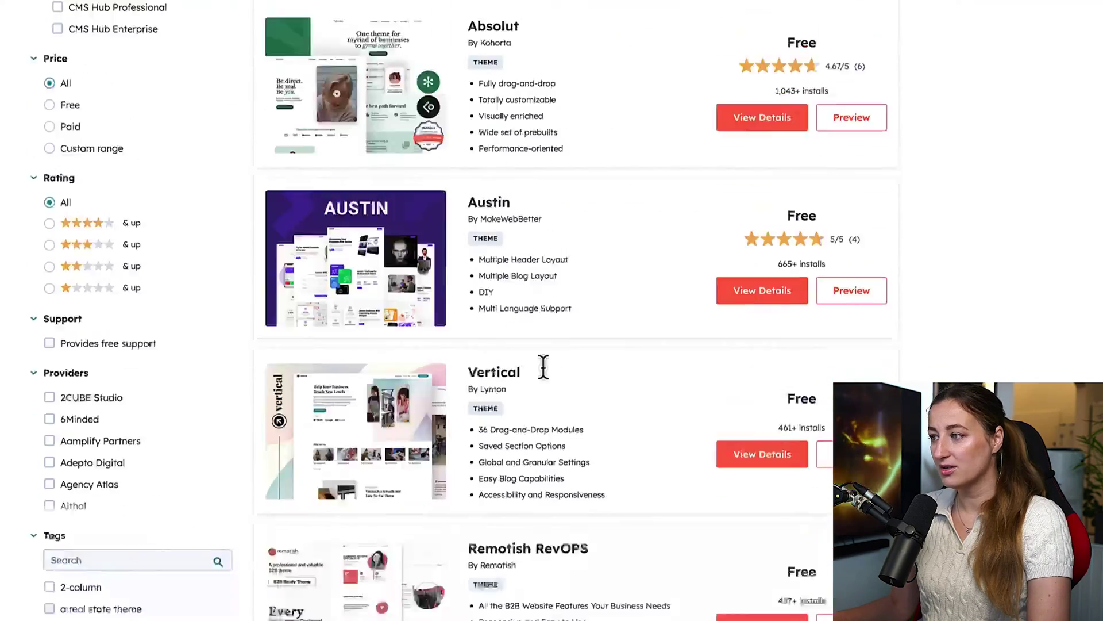
pyautogui.scroll(-3, 543, 366)
pyautogui.scroll(5, 543, 366)
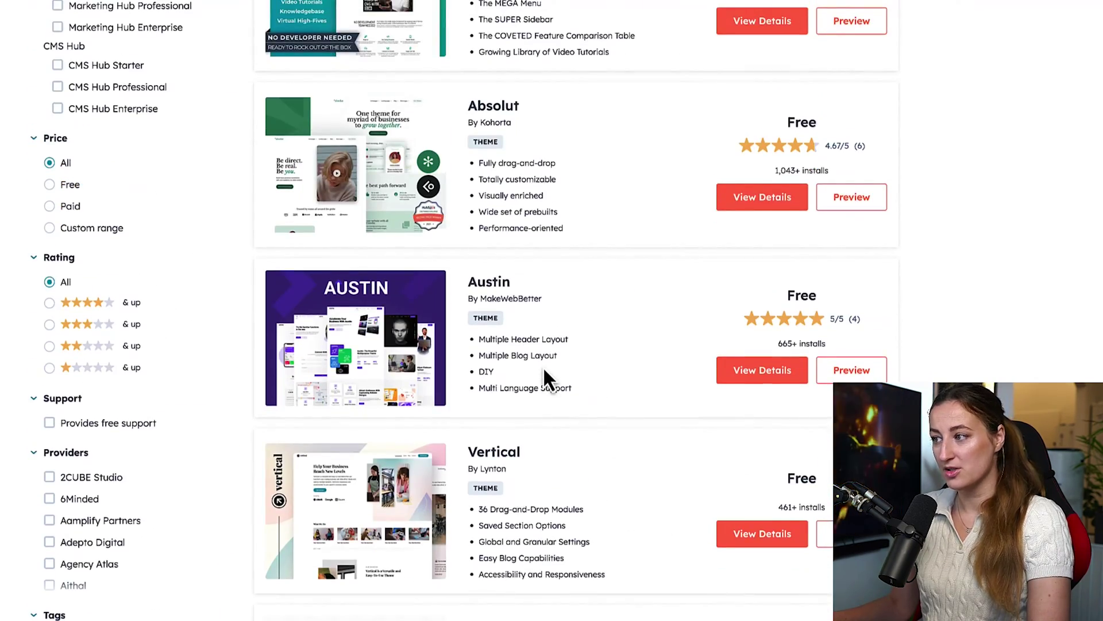
pyautogui.scroll(3, 543, 366)
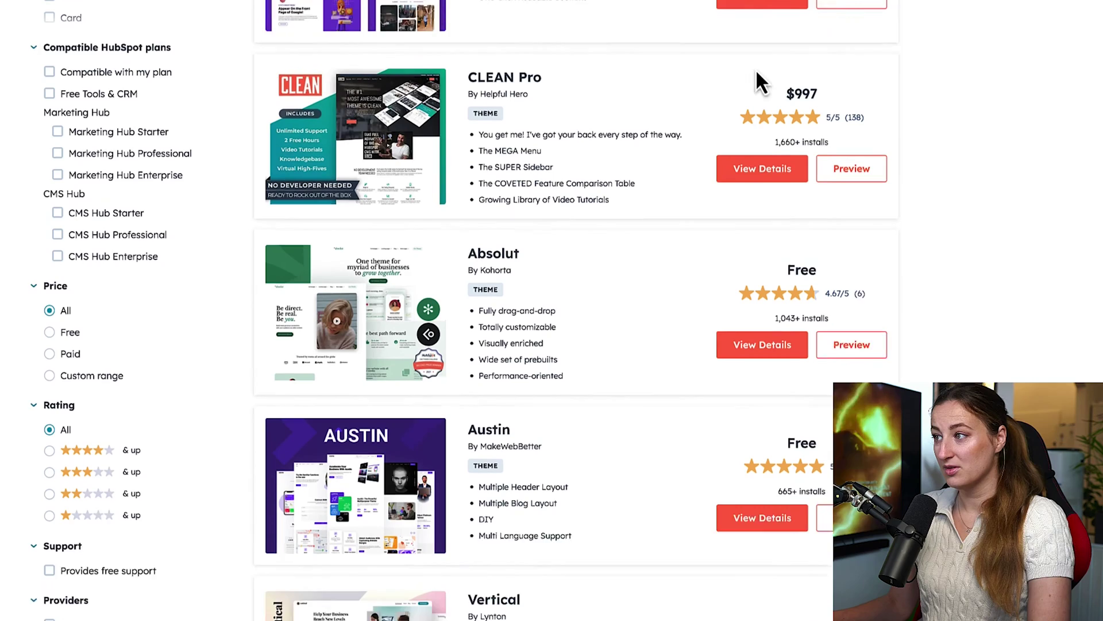
pyautogui.click(49, 348)
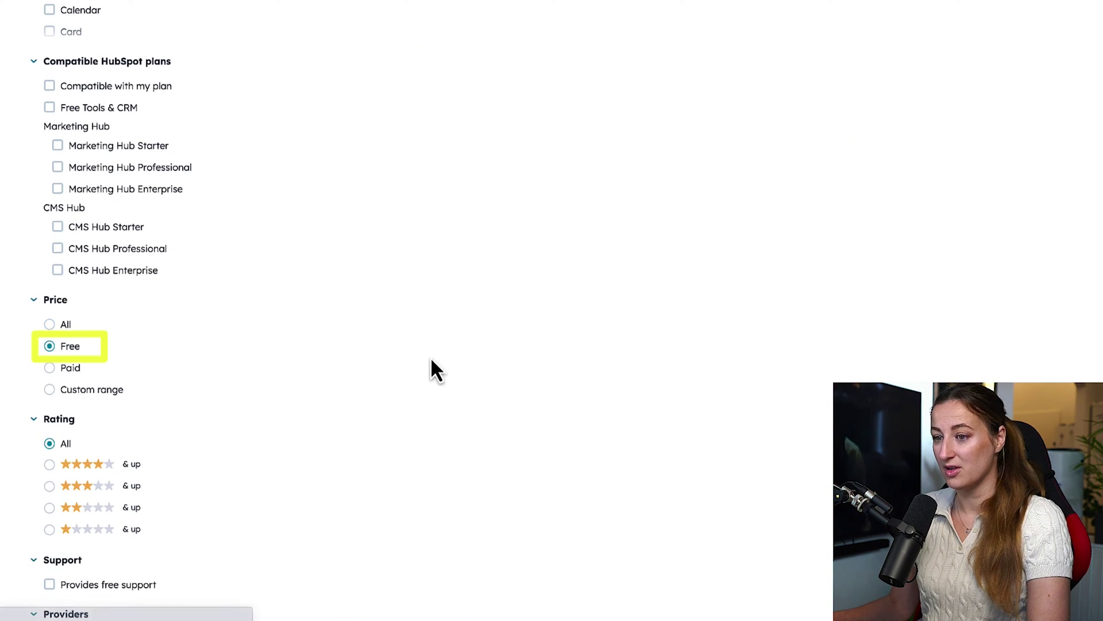
pyautogui.scroll(6, 547, 353)
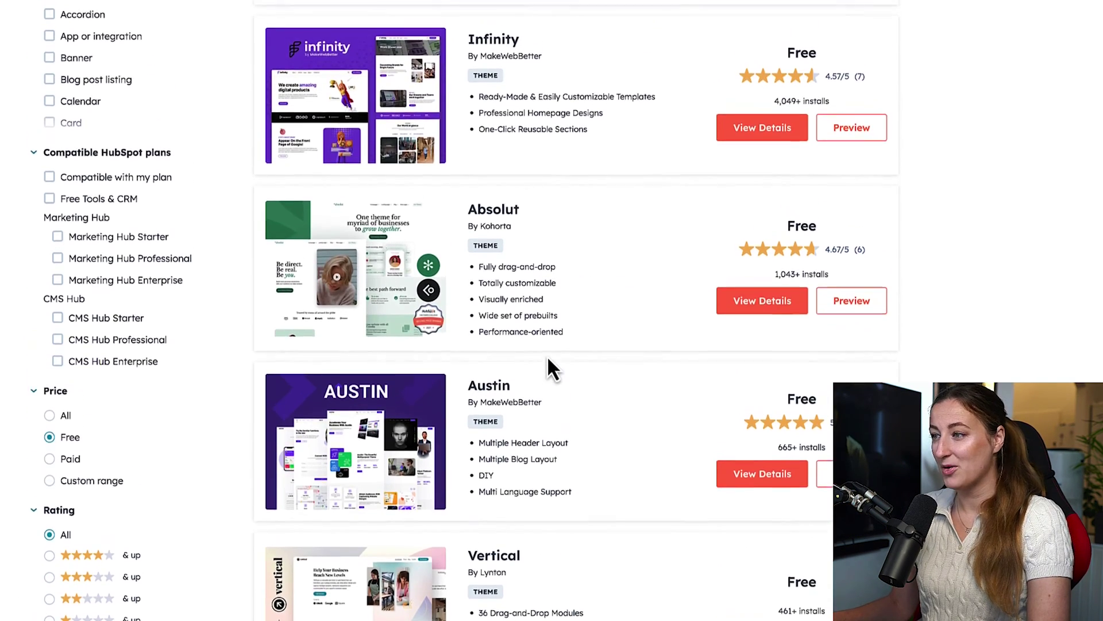
pyautogui.scroll(-4, 549, 367)
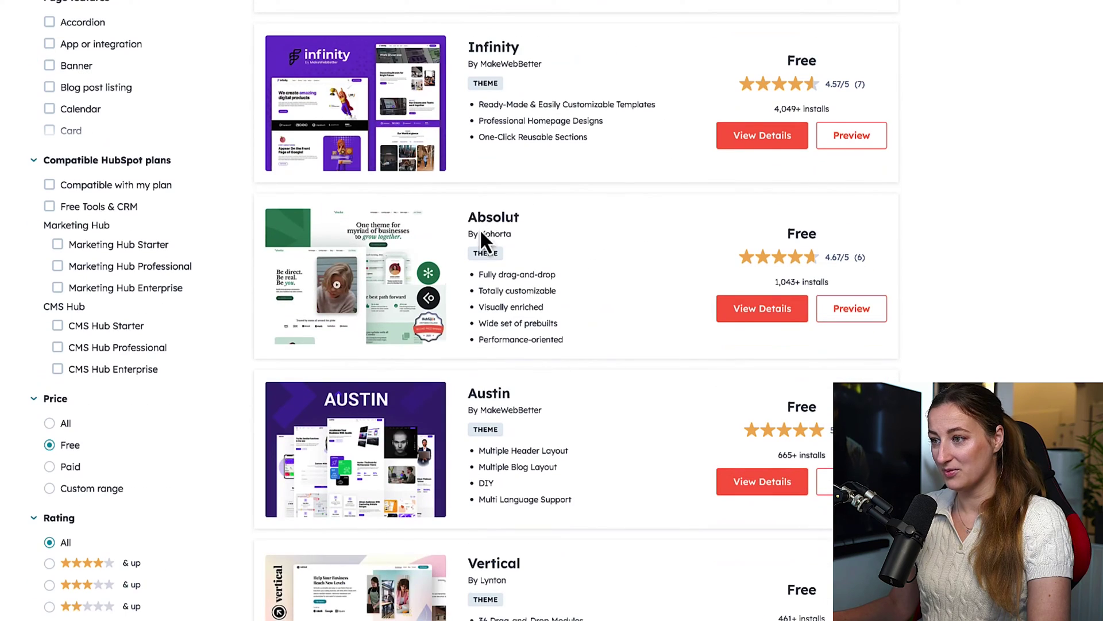
# Step: Install the Absolut theme for free and set it as the active theme for editing
pyautogui.click(585, 229)
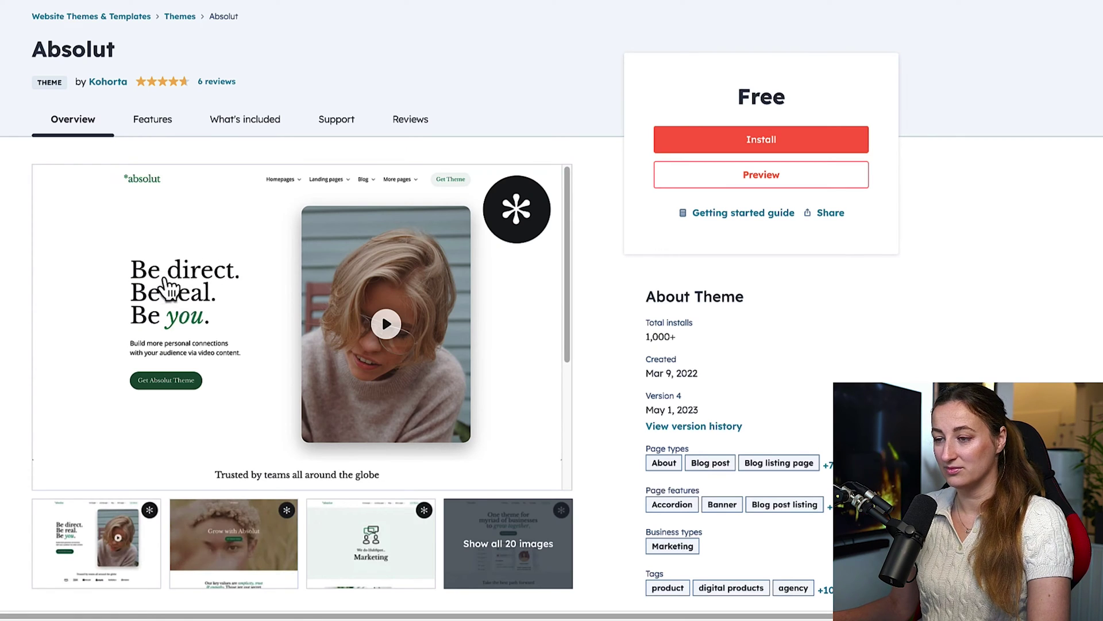
pyautogui.click(763, 144)
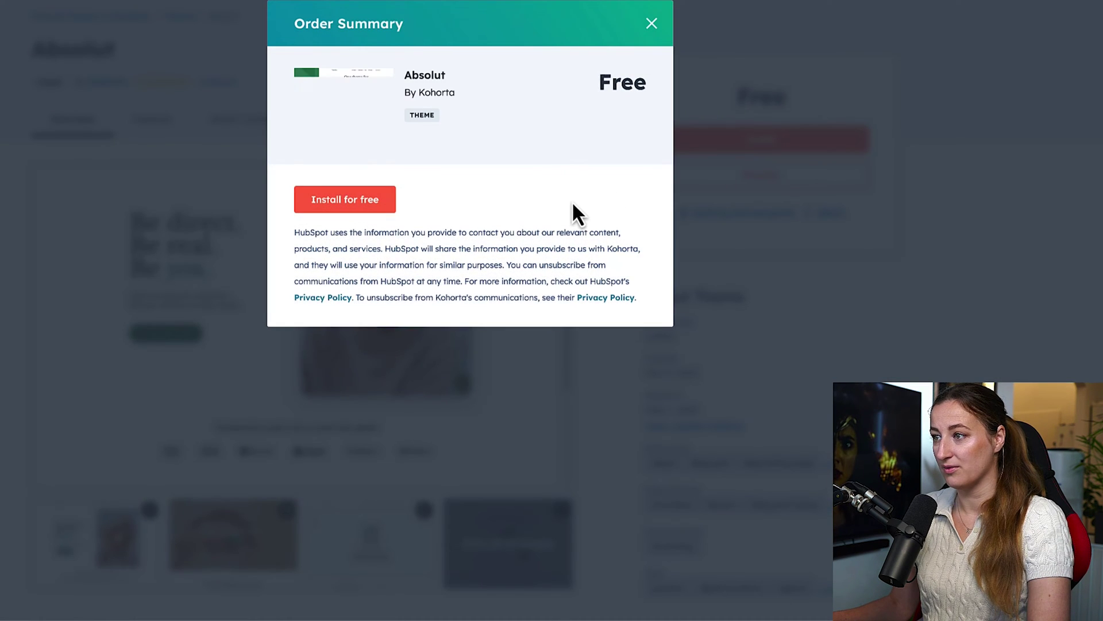
pyautogui.click(352, 207)
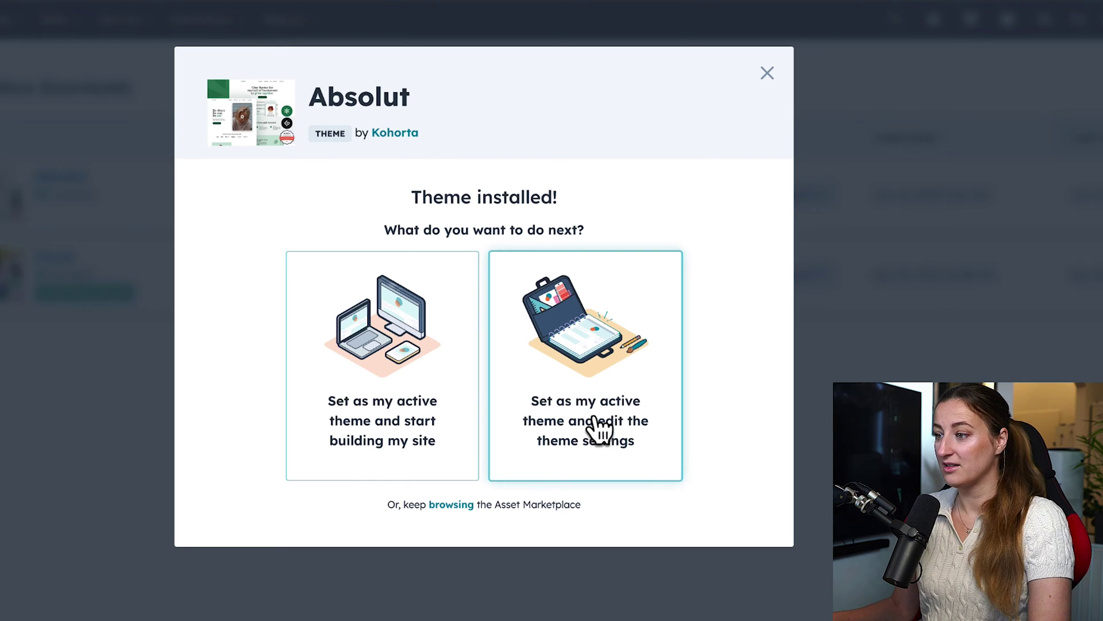
pyautogui.click(589, 419)
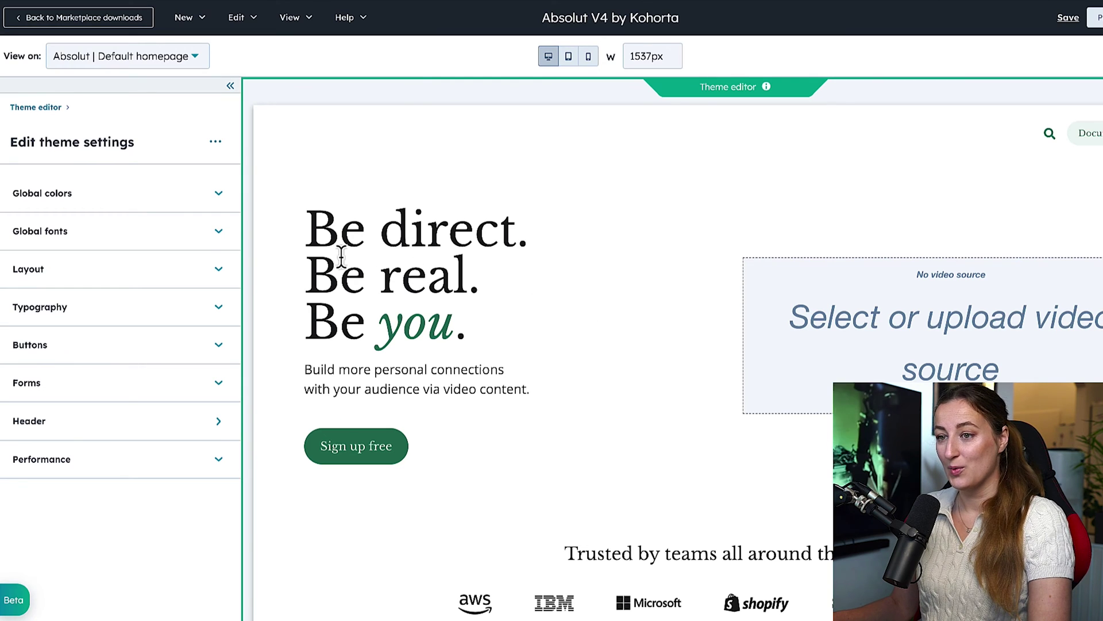
# Step: Inspect the Absolut theme's global colour and font settings
pyautogui.click(73, 207)
pyautogui.click(74, 210)
pyautogui.click(70, 232)
pyautogui.click(69, 236)
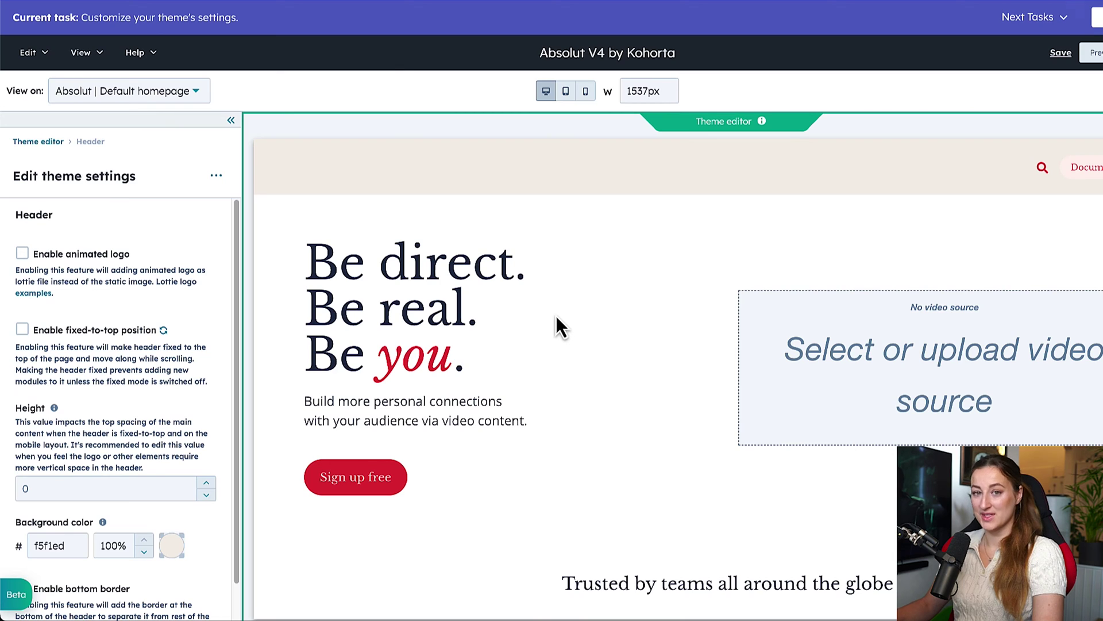
# Step: Publish the theme changes and continue to the page template chooser
pyautogui.click(1074, 66)
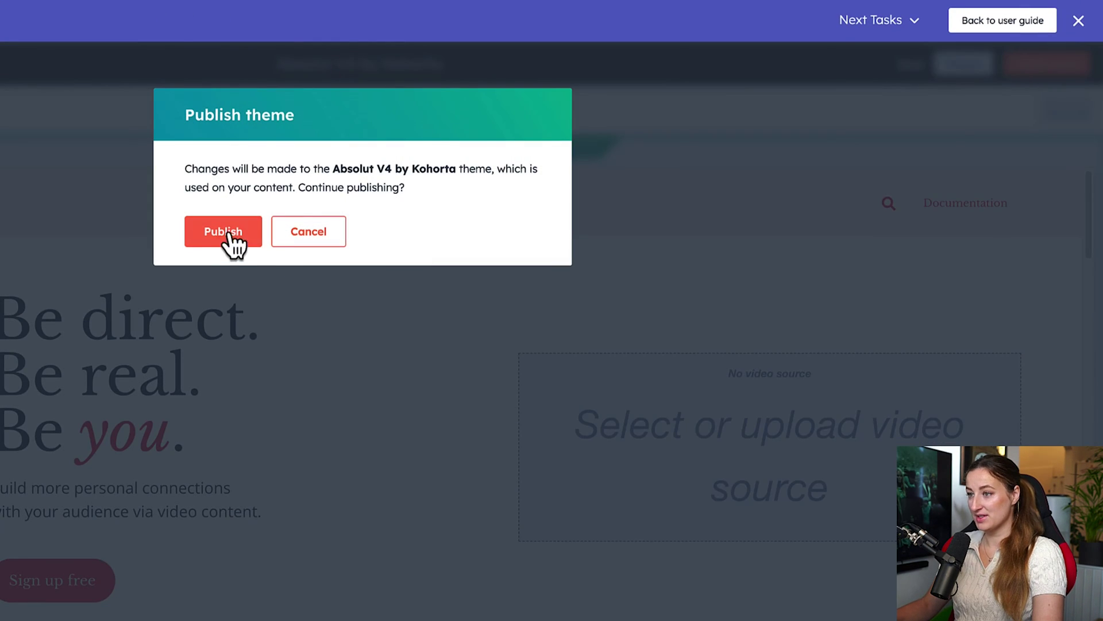
pyautogui.click(229, 246)
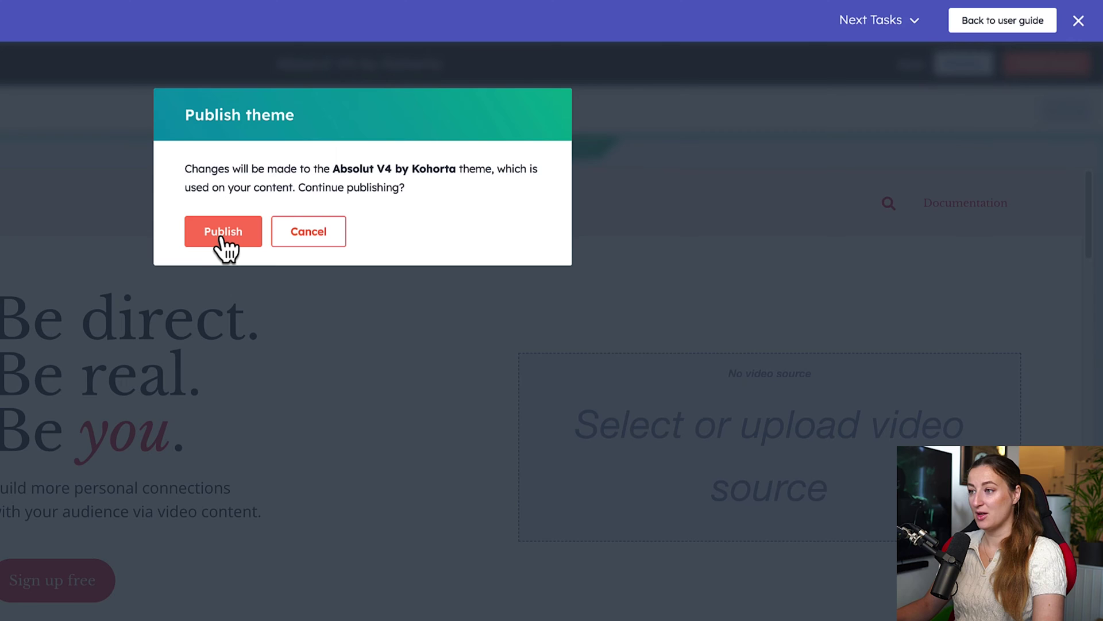
pyautogui.click(227, 246)
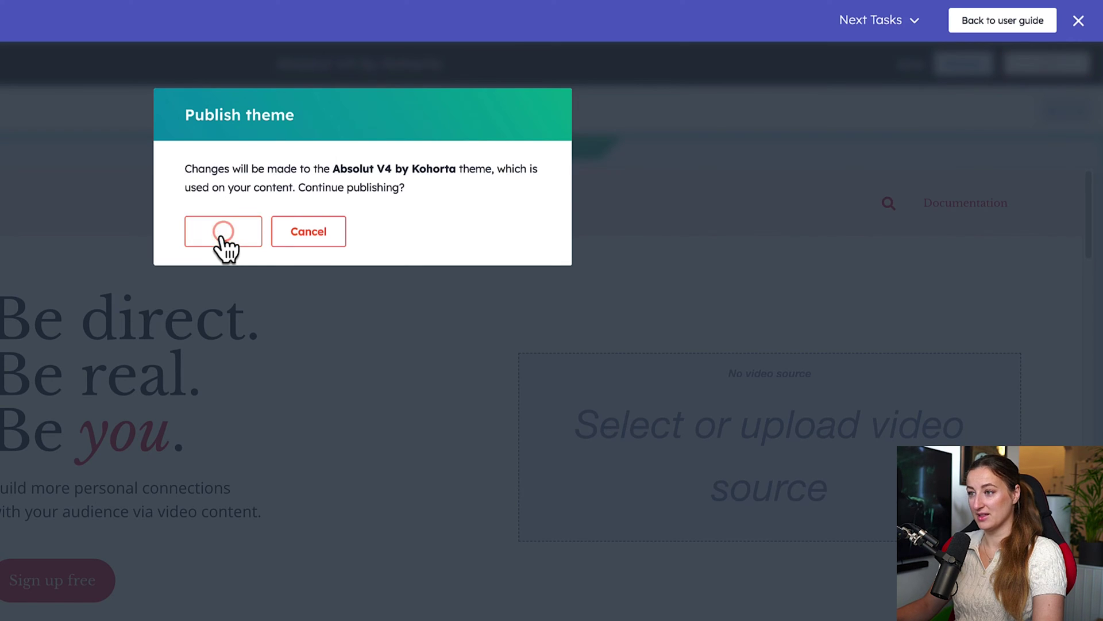
pyautogui.moveTo(311, 167); pyautogui.dragTo(450, 165)
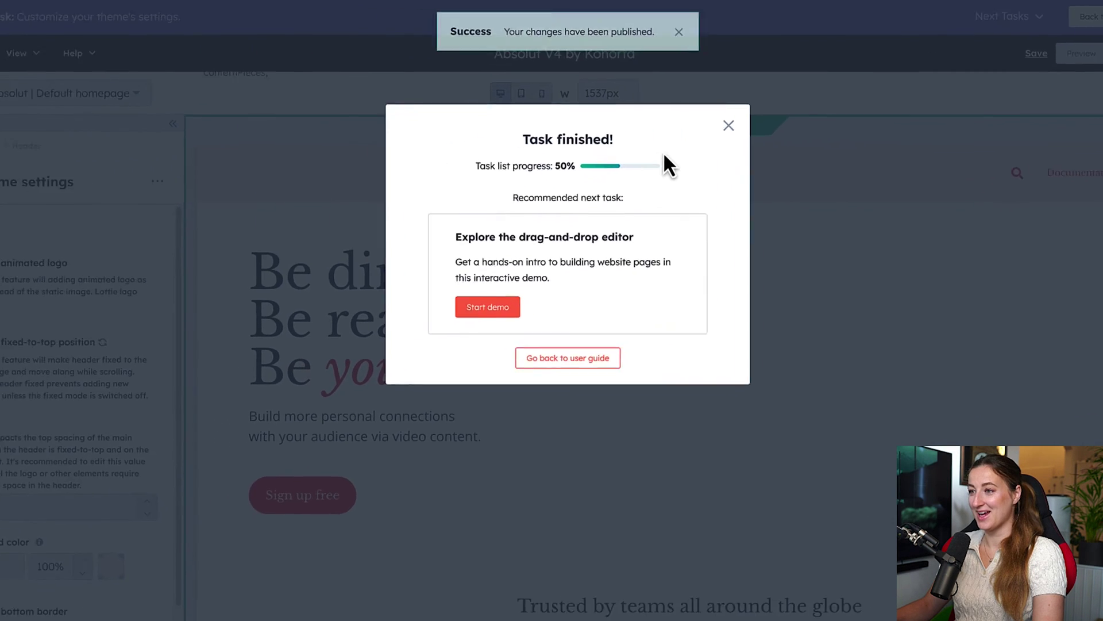
pyautogui.click(301, 360)
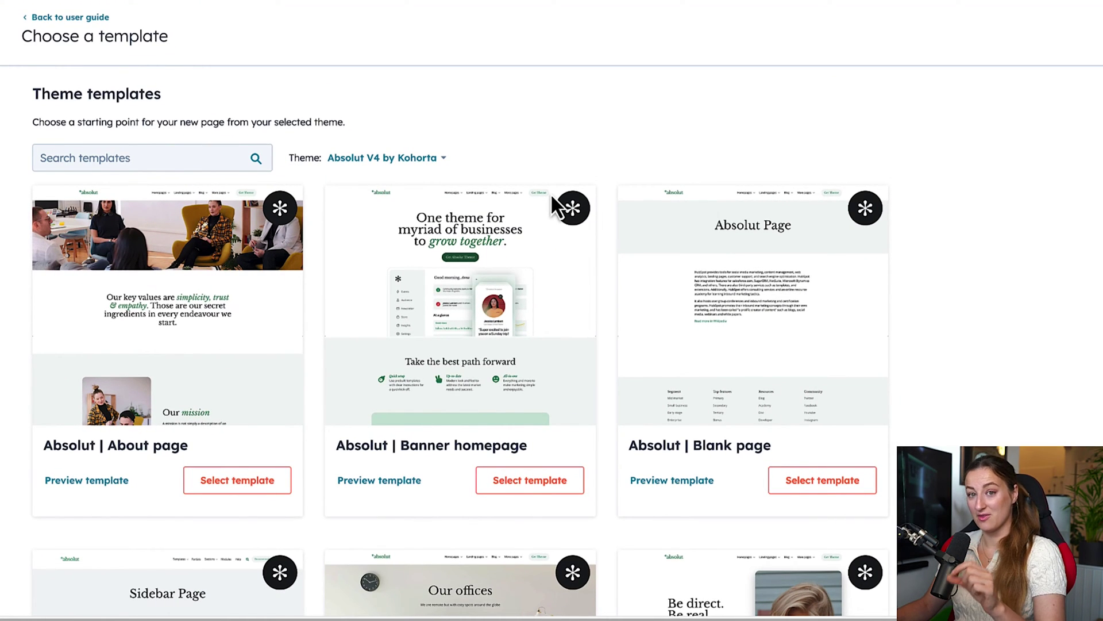
pyautogui.scroll(-1, 551, 193)
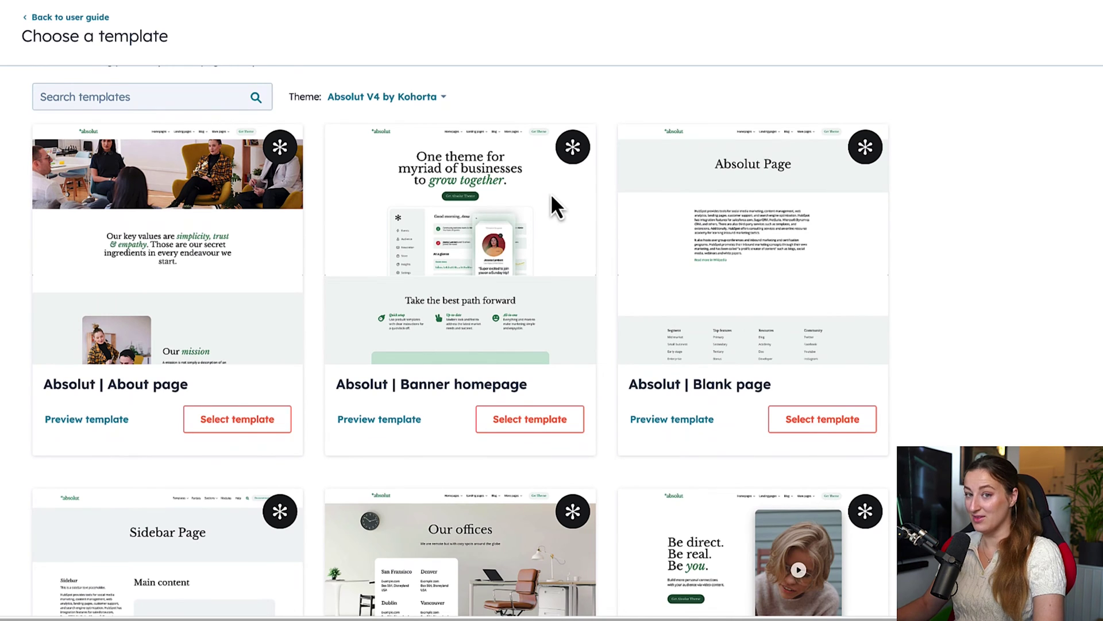
pyautogui.scroll(1, 99, 440)
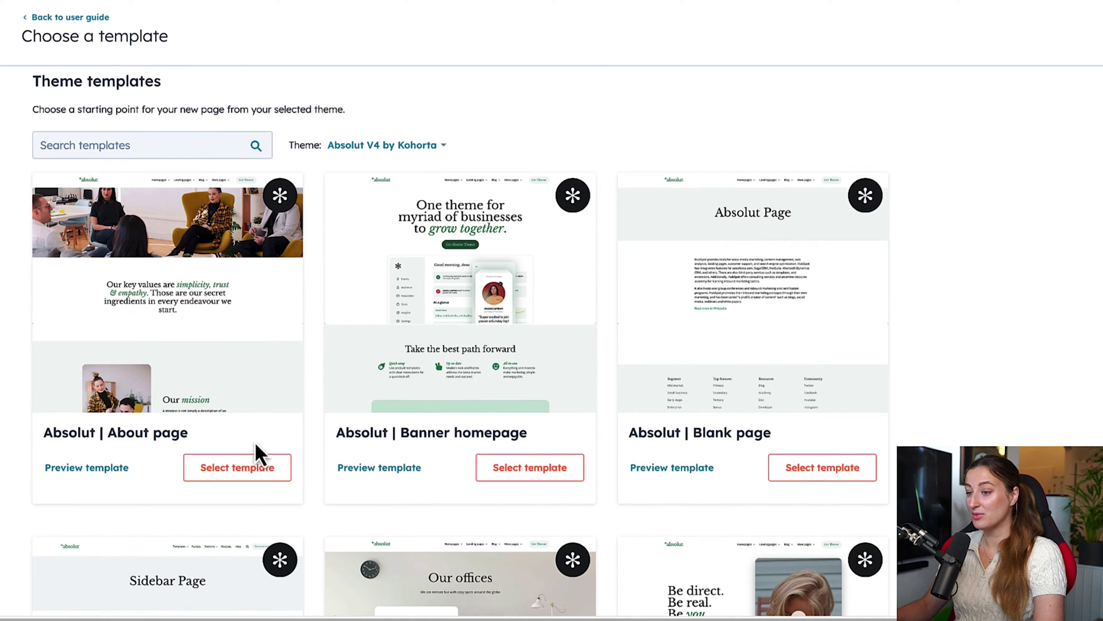
pyautogui.scroll(-7, 256, 440)
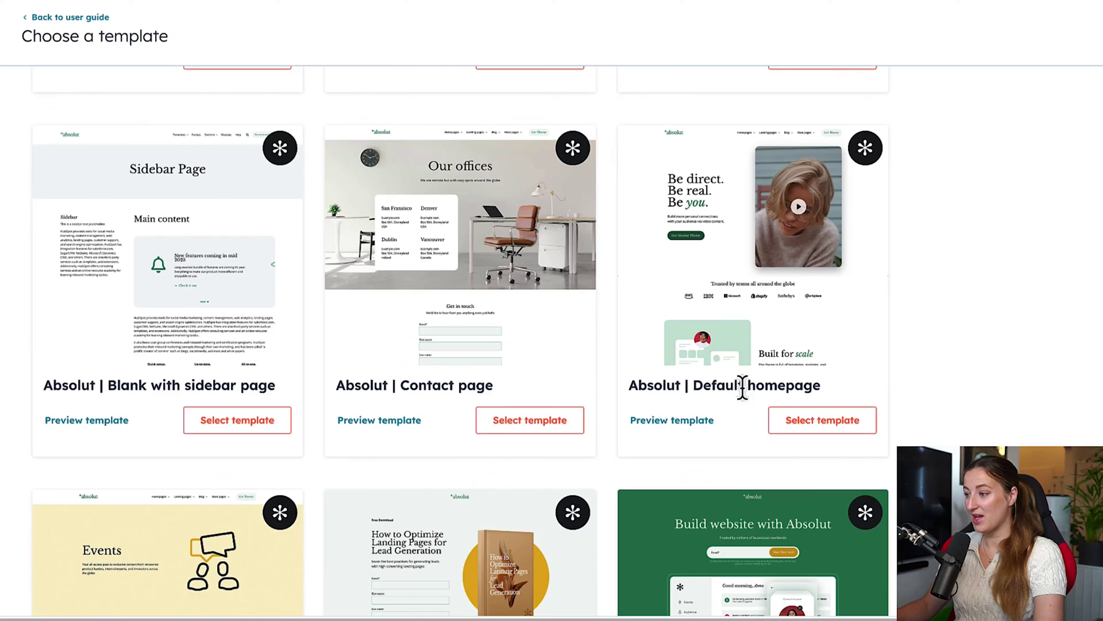
pyautogui.scroll(-10, 485, 430)
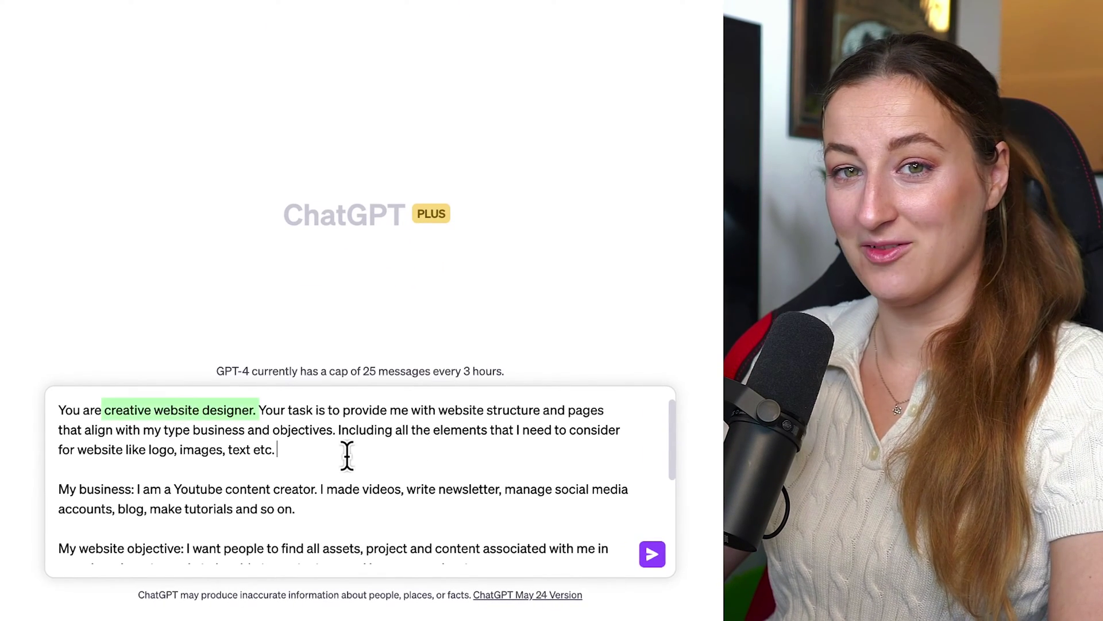
# Step: Review the YouTube-creator website prompt and its projects list, then send it to ChatGPT
pyautogui.scroll(-1, 347, 456)
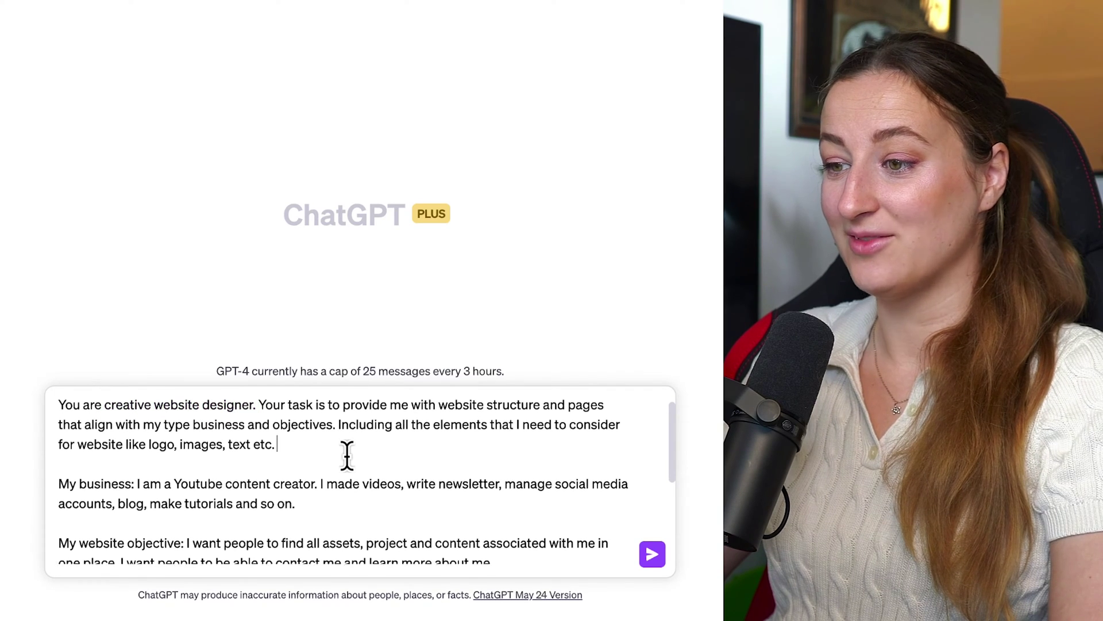
pyautogui.scroll(-1, 347, 456)
pyautogui.scroll(1, 347, 455)
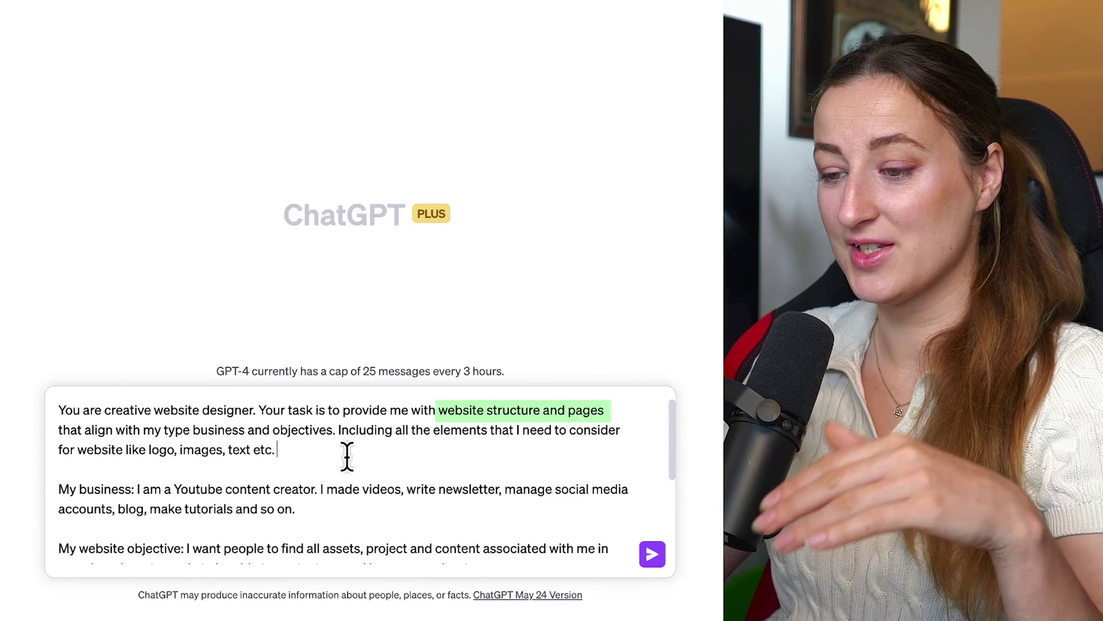
pyautogui.scroll(-1, 348, 456)
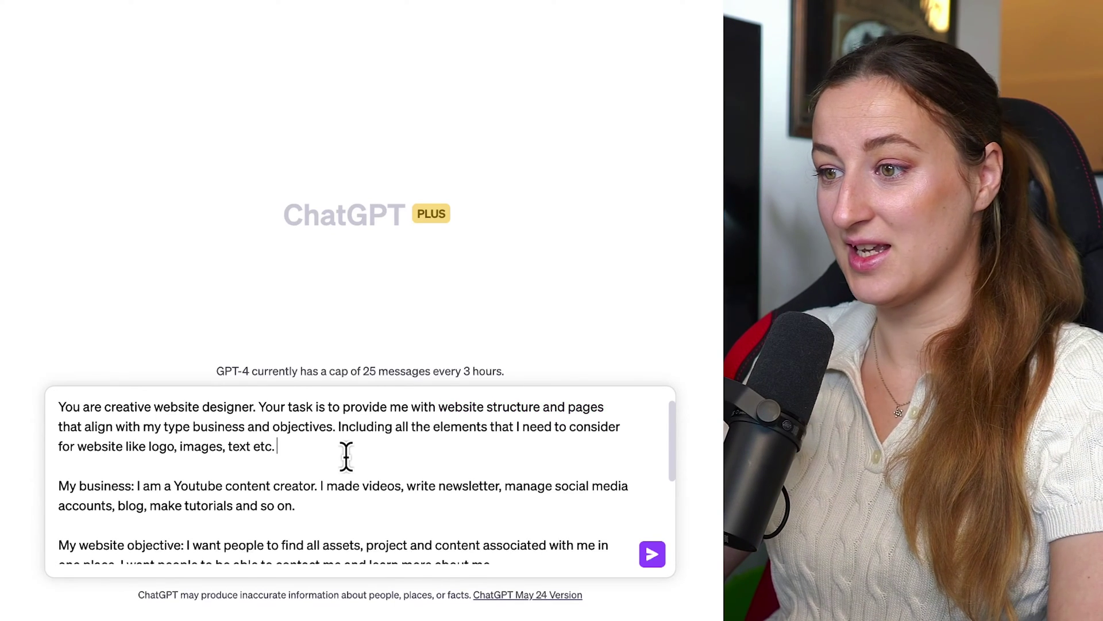
pyautogui.scroll(-5, 346, 456)
pyautogui.moveTo(74, 469); pyautogui.dragTo(219, 544)
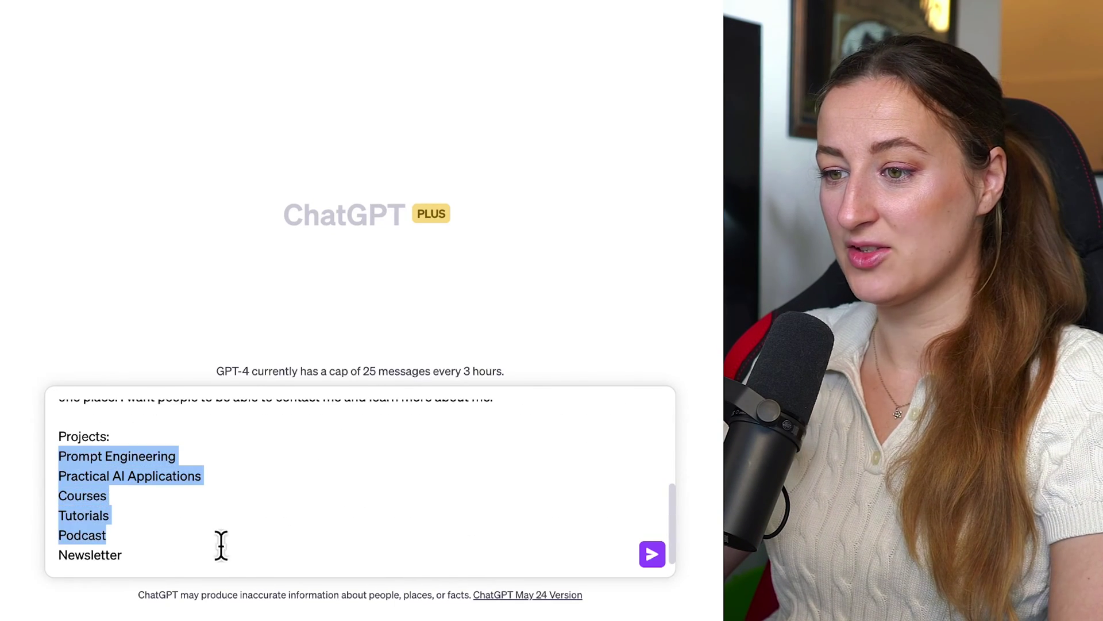
pyautogui.click(235, 543)
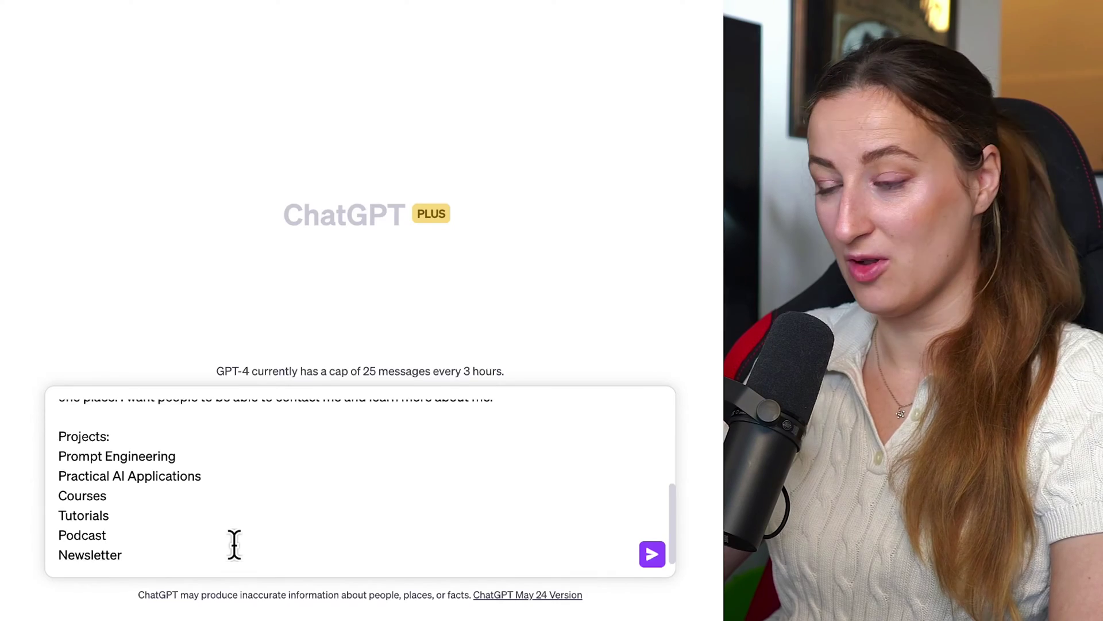
pyautogui.click(653, 554)
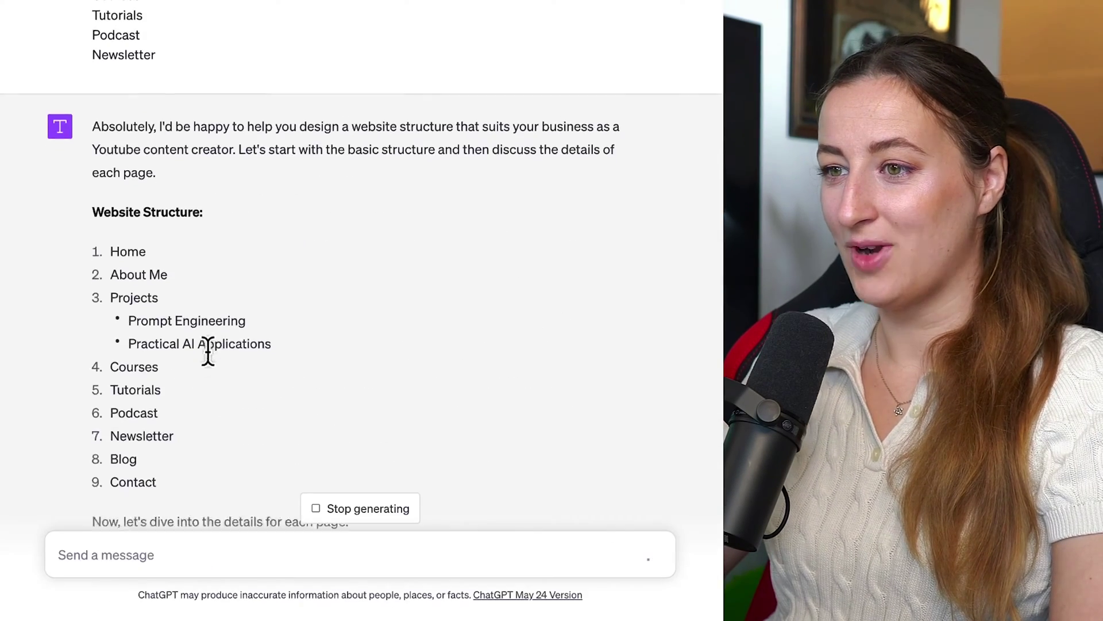
pyautogui.moveTo(197, 439); pyautogui.dragTo(77, 188)
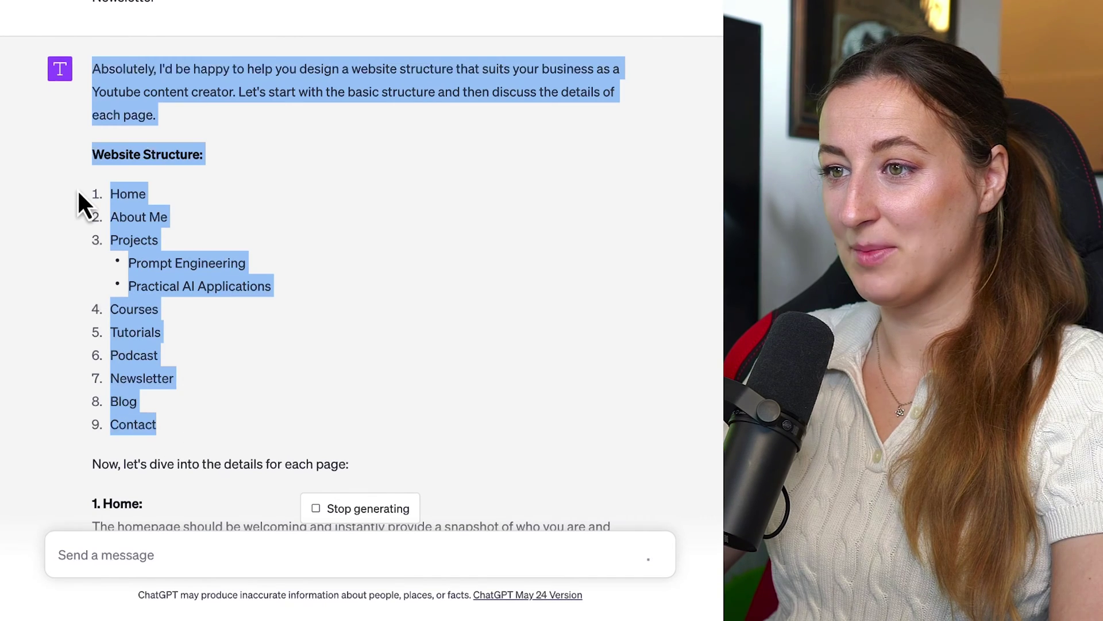
pyautogui.click(213, 194)
pyautogui.moveTo(213, 195); pyautogui.dragTo(110, 192)
pyautogui.click(212, 208)
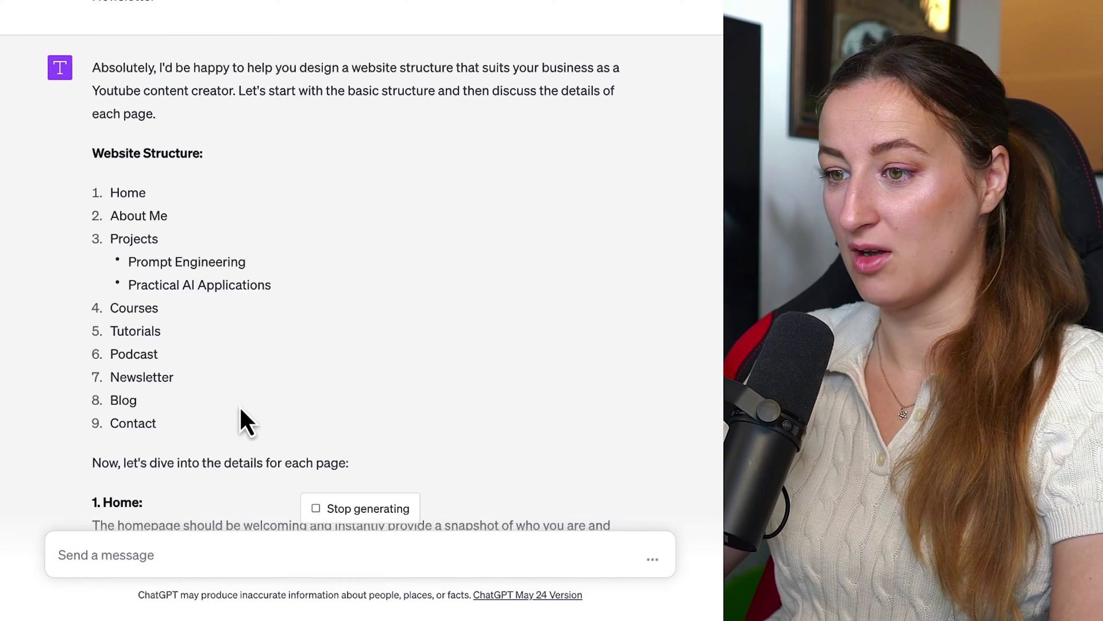
pyautogui.scroll(-4, 239, 409)
pyautogui.scroll(-2, 240, 405)
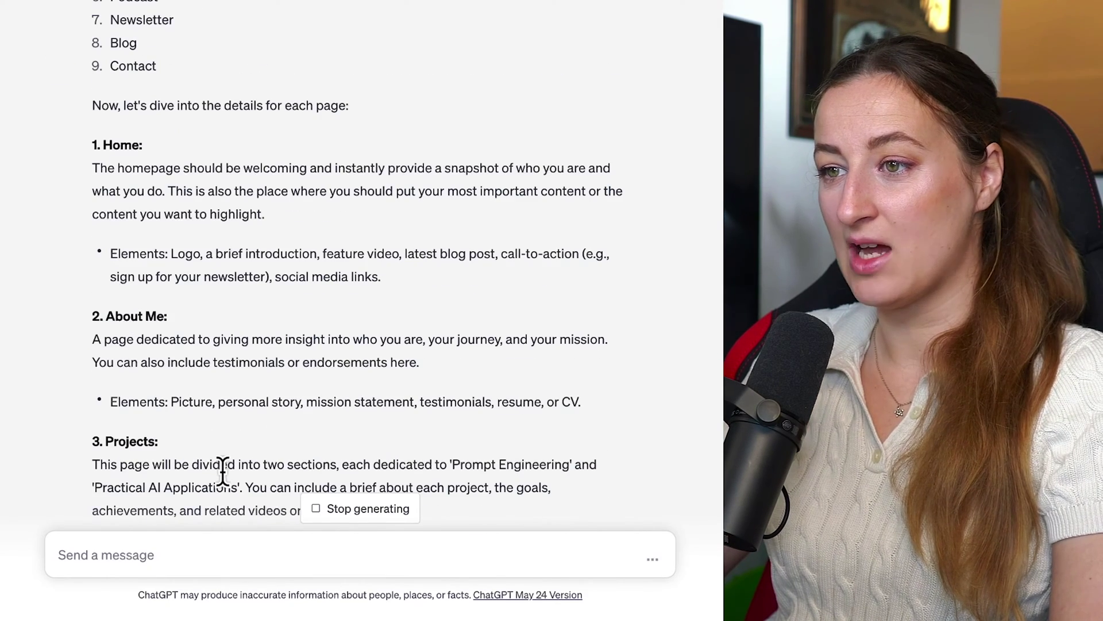
pyautogui.moveTo(388, 292); pyautogui.dragTo(99, 251)
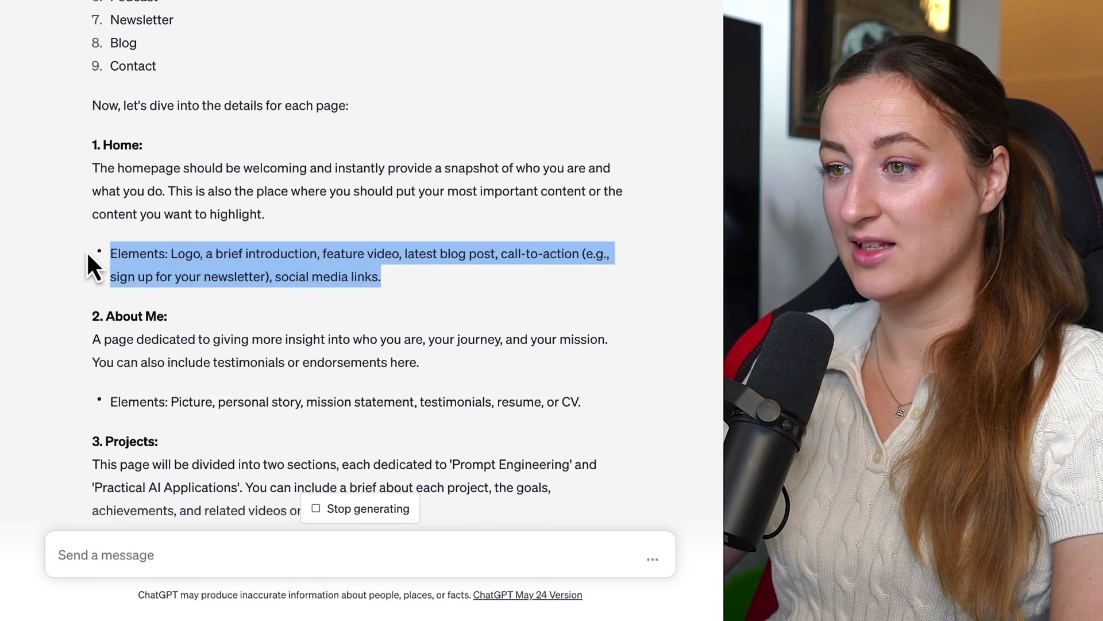
pyautogui.click(402, 291)
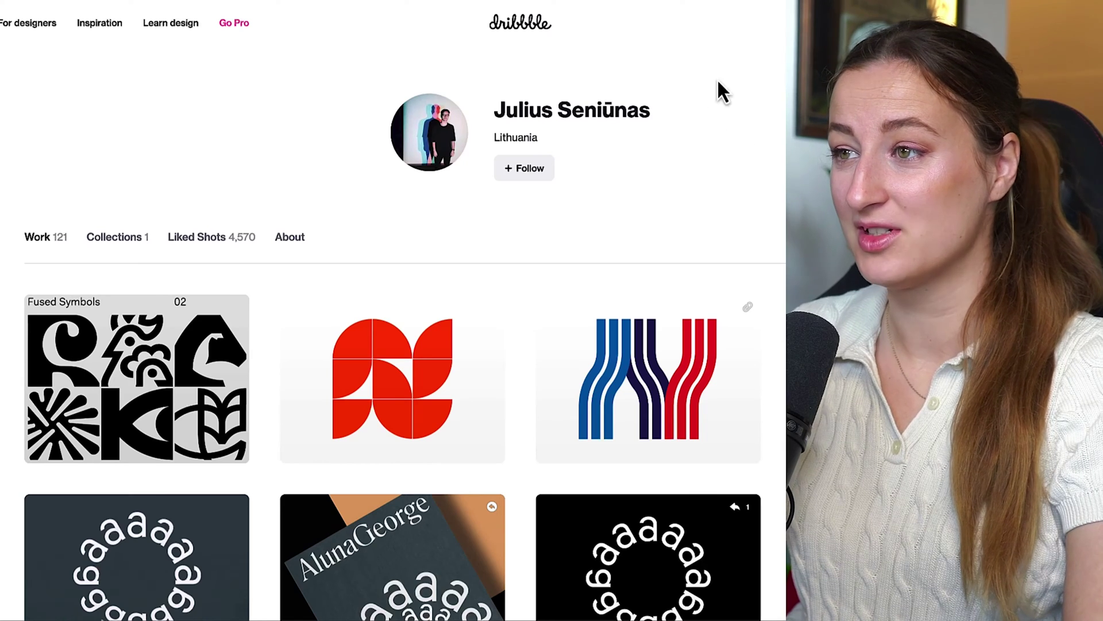
pyautogui.moveTo(717, 78); pyautogui.dragTo(702, 112)
pyautogui.click(702, 113)
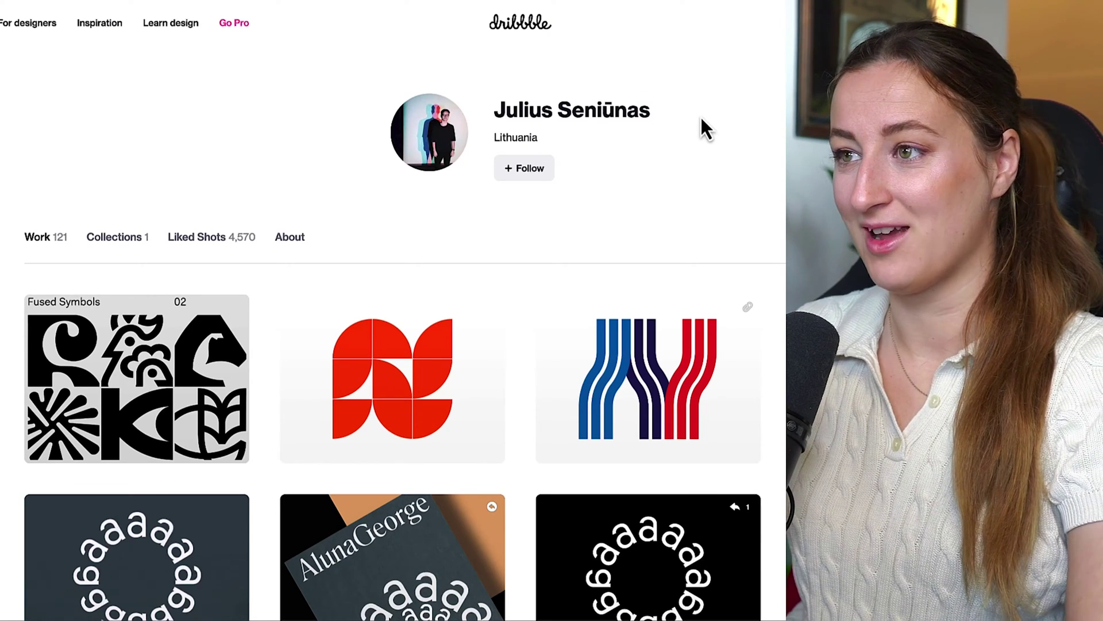
pyautogui.moveTo(493, 109); pyautogui.dragTo(708, 122)
pyautogui.click(708, 122)
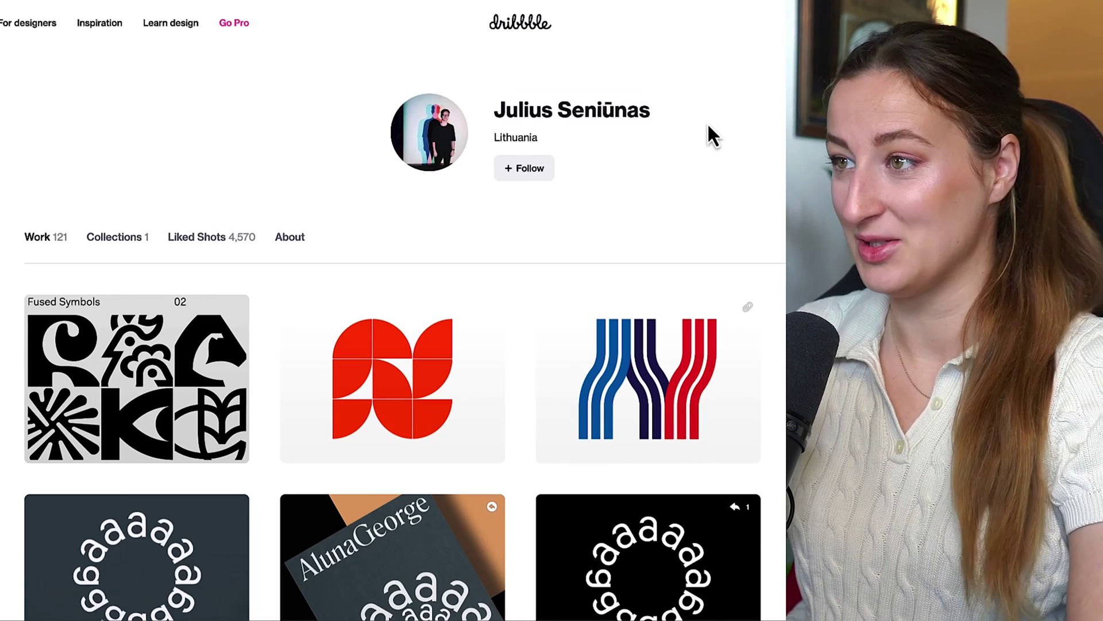
pyautogui.scroll(-1, 706, 187)
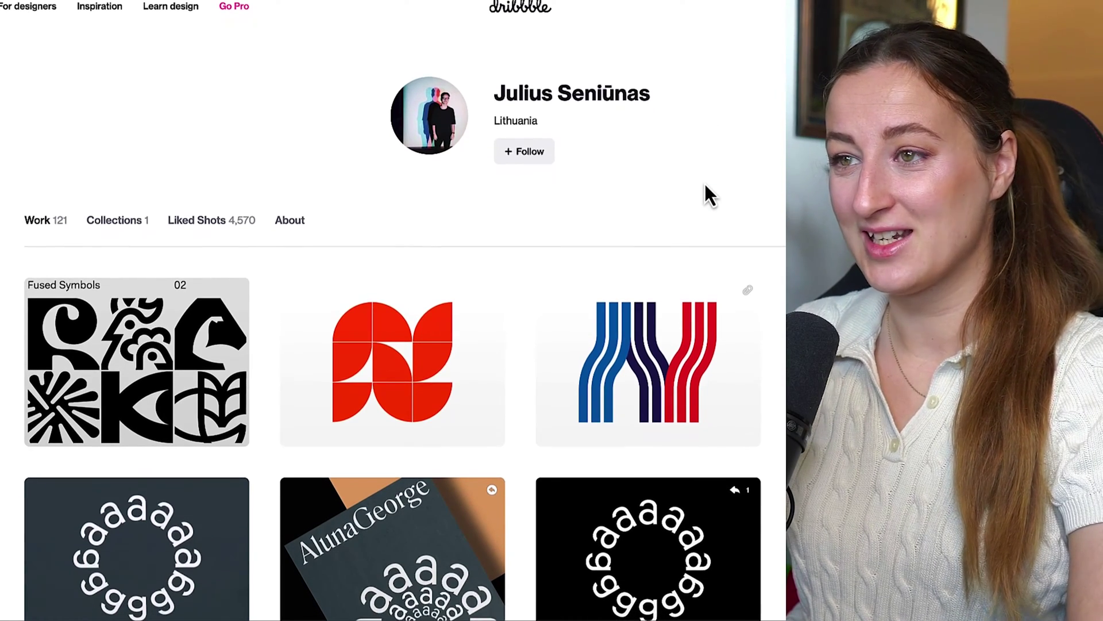
pyautogui.scroll(-10, 705, 182)
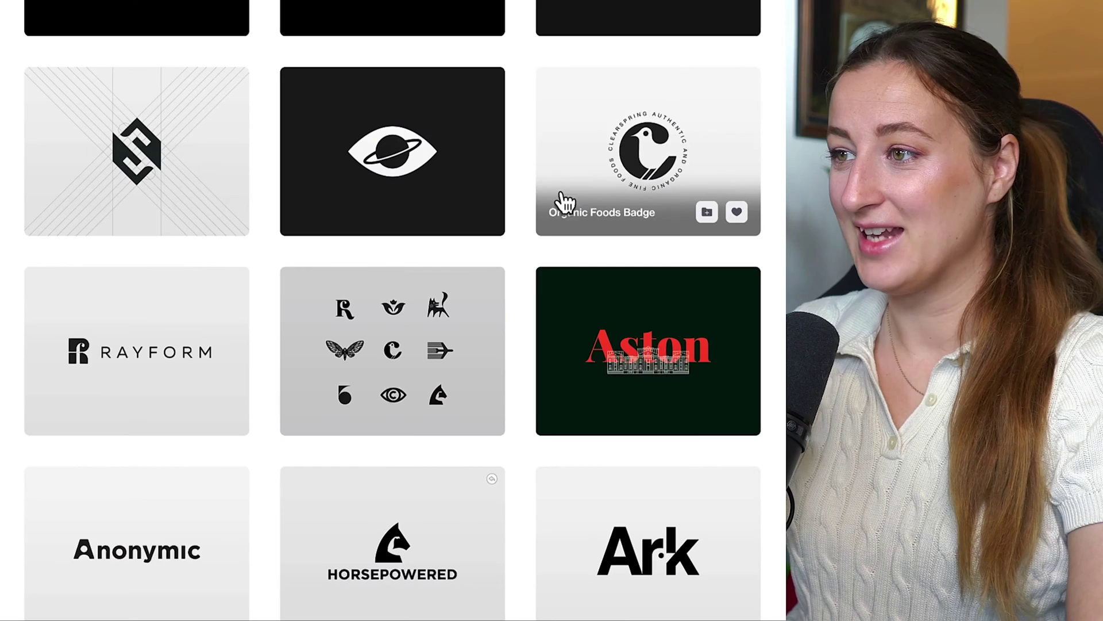
pyautogui.scroll(-7, 653, 172)
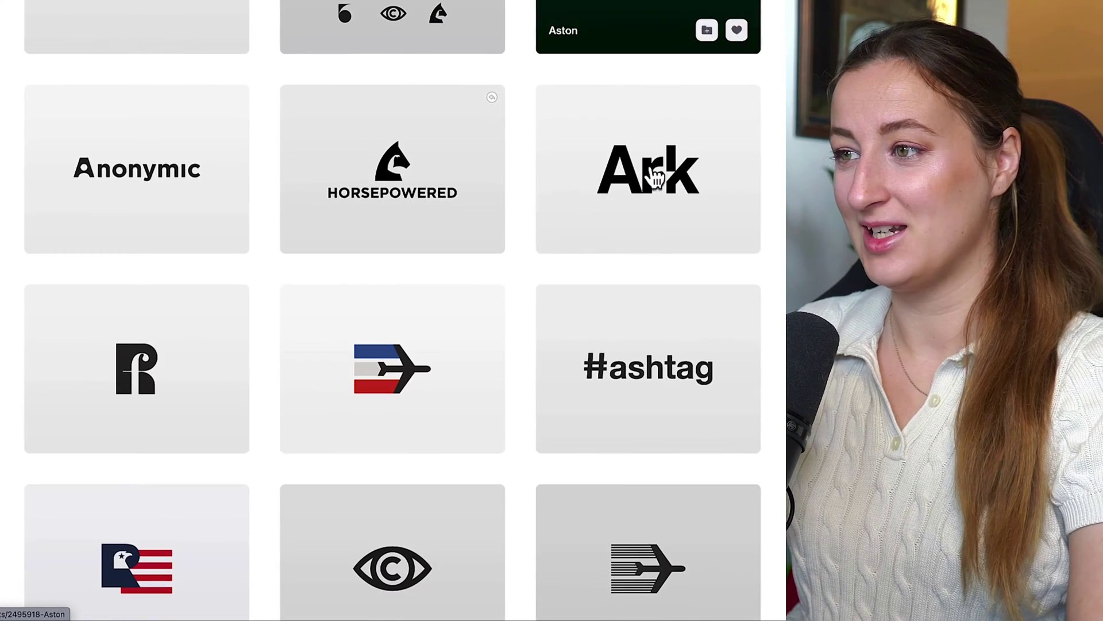
pyautogui.scroll(-3, 615, 209)
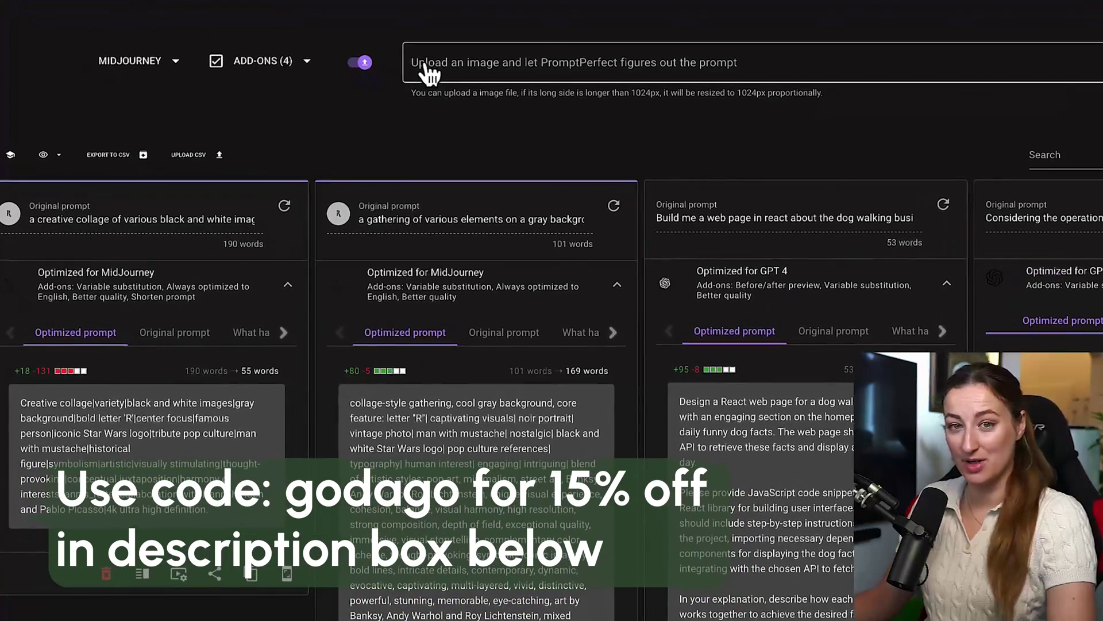
# Step: Target MidJourney and upload the 11.45.31 logo screenshot for prompt optimization
pyautogui.click(130, 61)
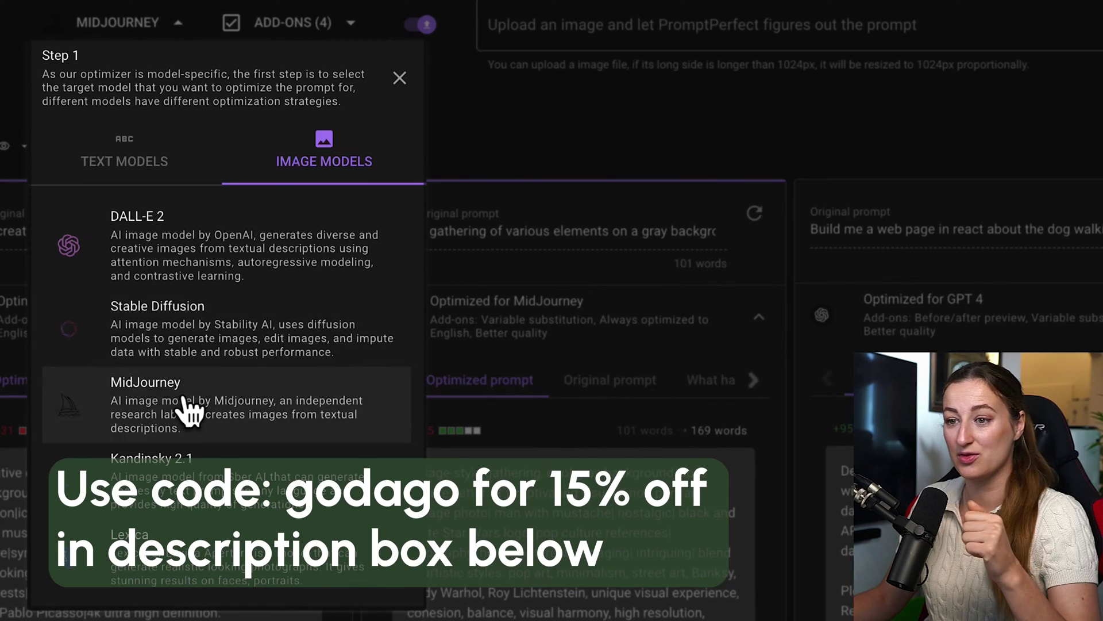
pyautogui.click(190, 437)
pyautogui.click(556, 33)
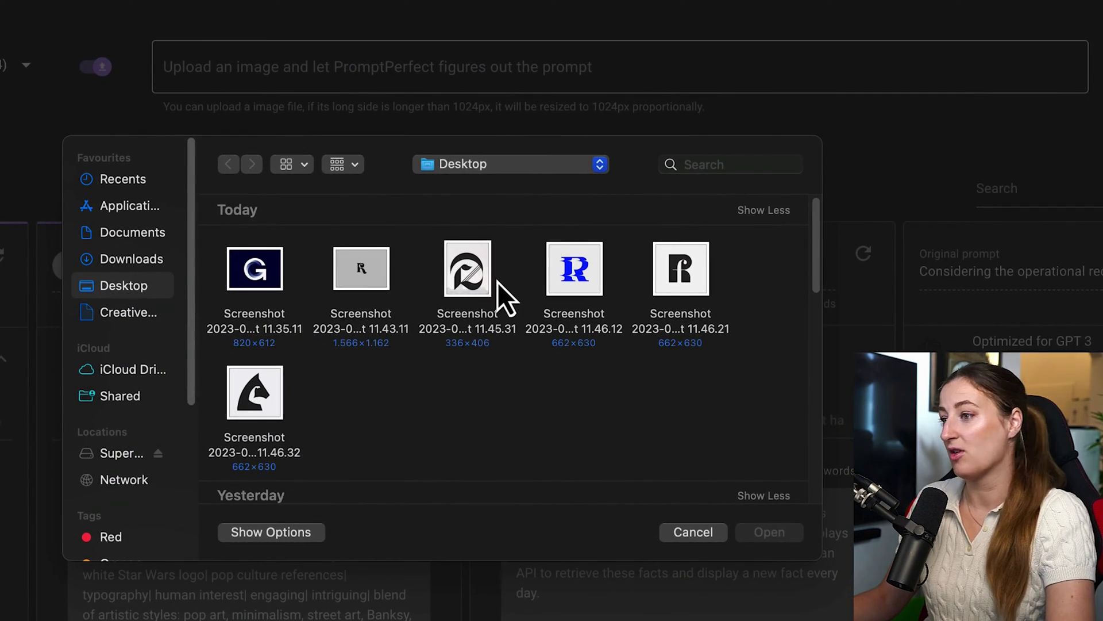
pyautogui.click(472, 287)
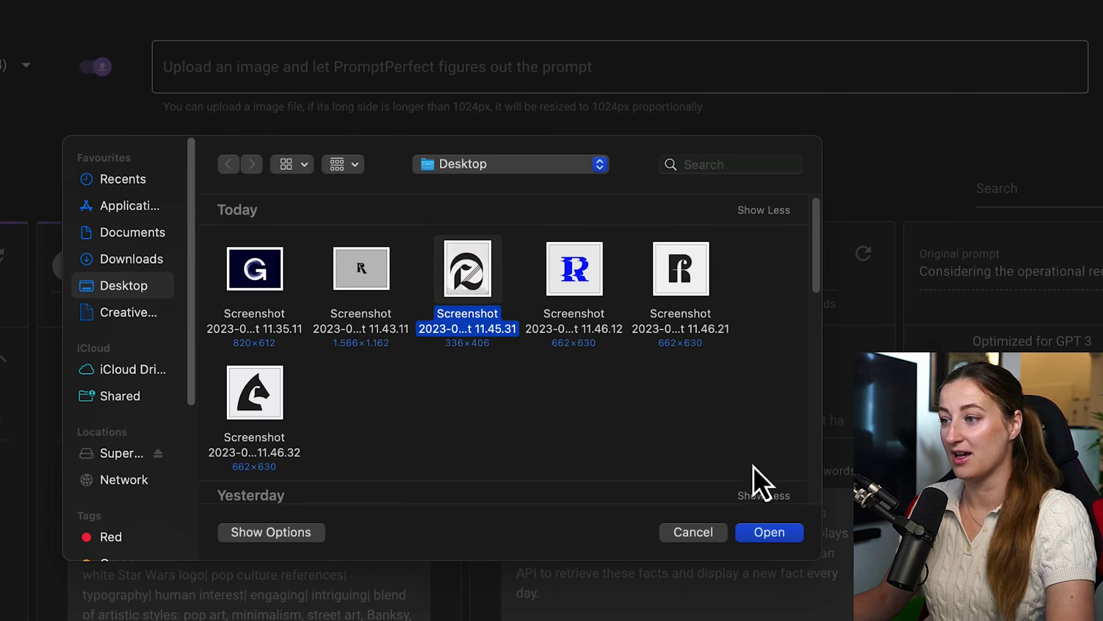
pyautogui.click(769, 532)
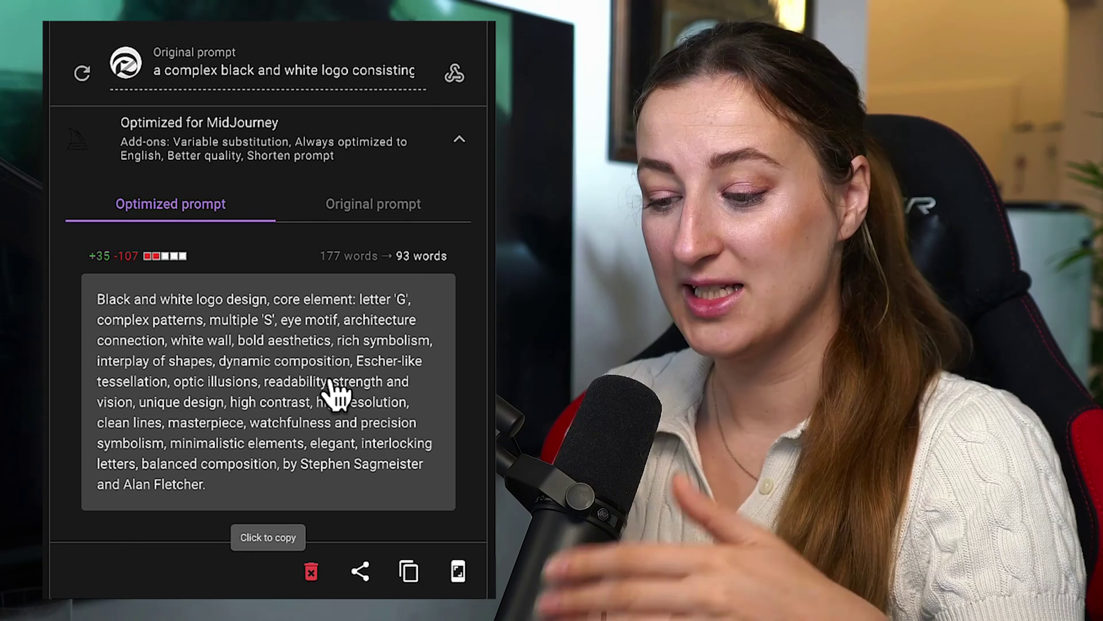
# Step: Review the optimized prompt's key phrases like 'high contrast' and 'symbolism', then copy it
pyautogui.moveTo(96, 300); pyautogui.dragTo(263, 313)
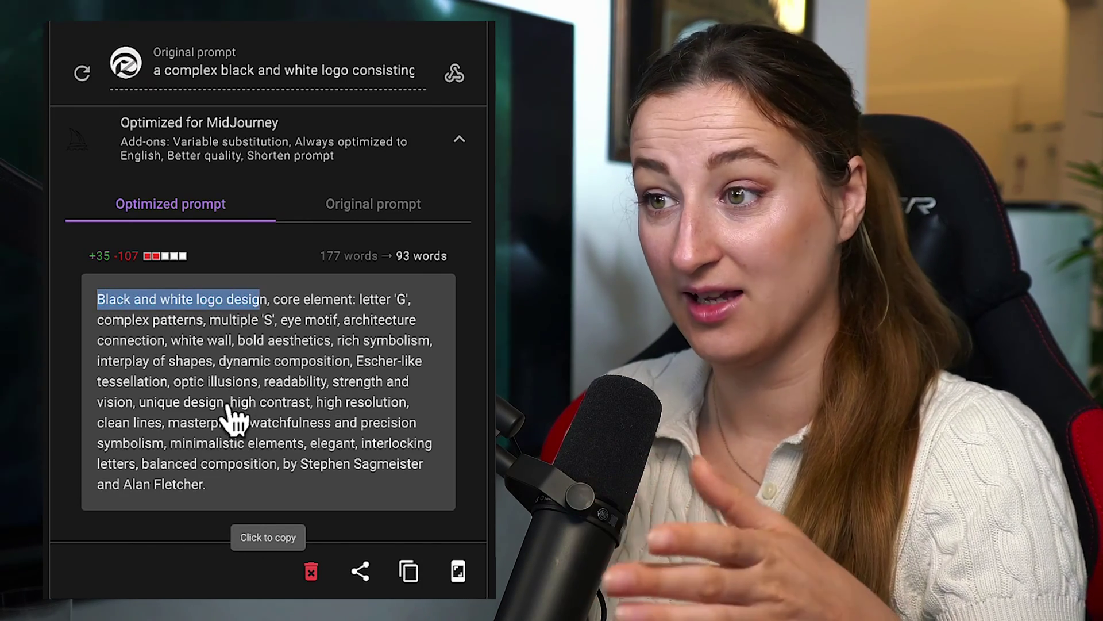
pyautogui.moveTo(231, 406); pyautogui.dragTo(405, 409)
pyautogui.moveTo(97, 443); pyautogui.dragTo(167, 451)
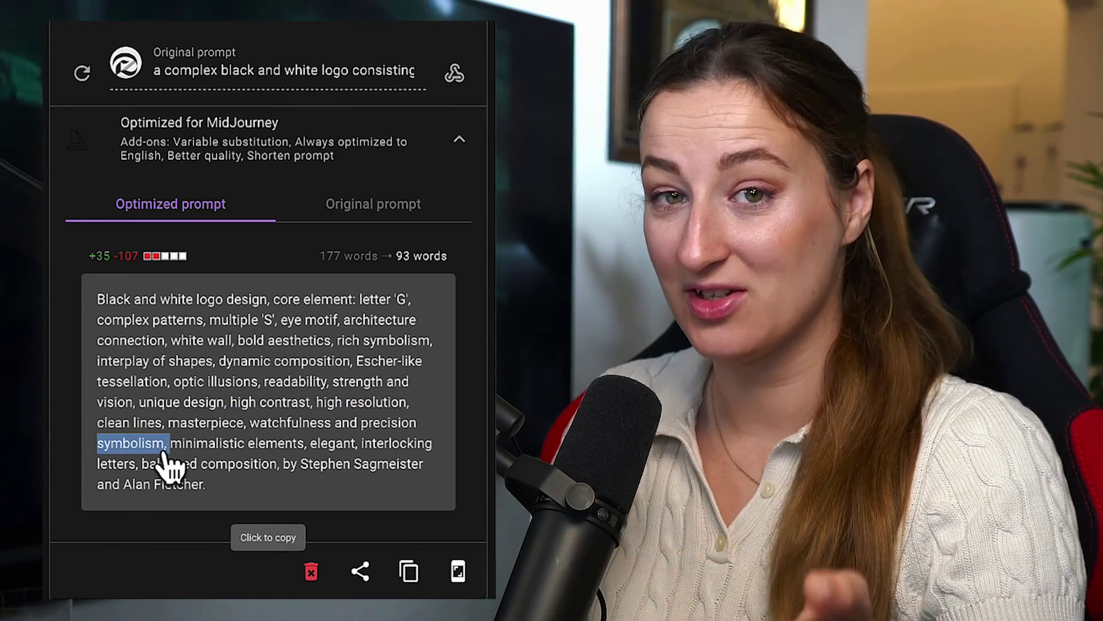
pyautogui.moveTo(124, 484); pyautogui.dragTo(222, 485)
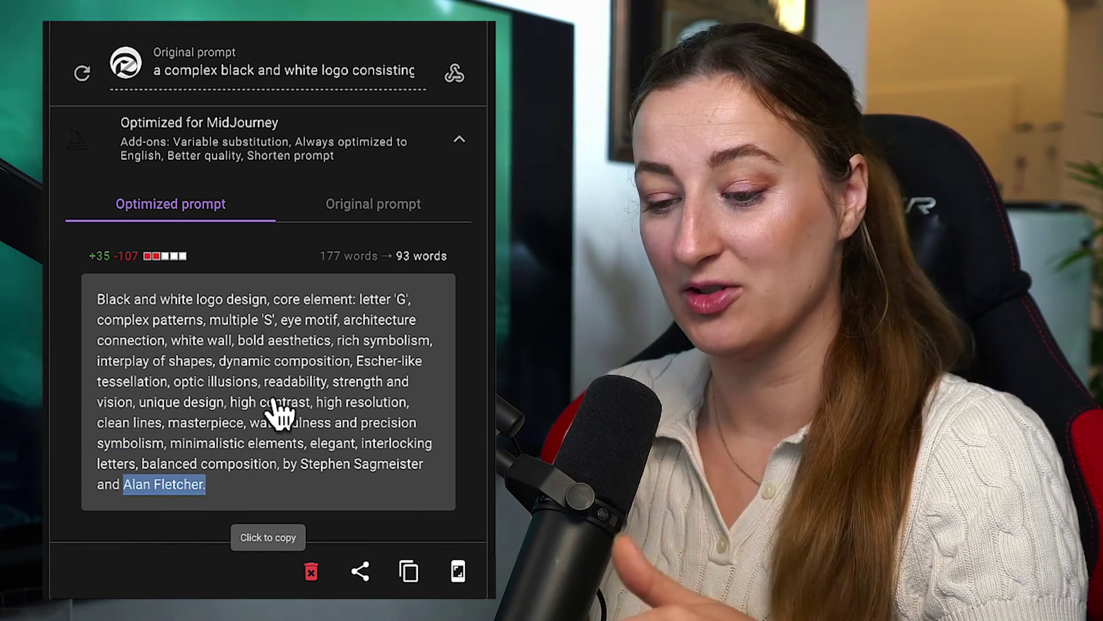
pyautogui.click(339, 458)
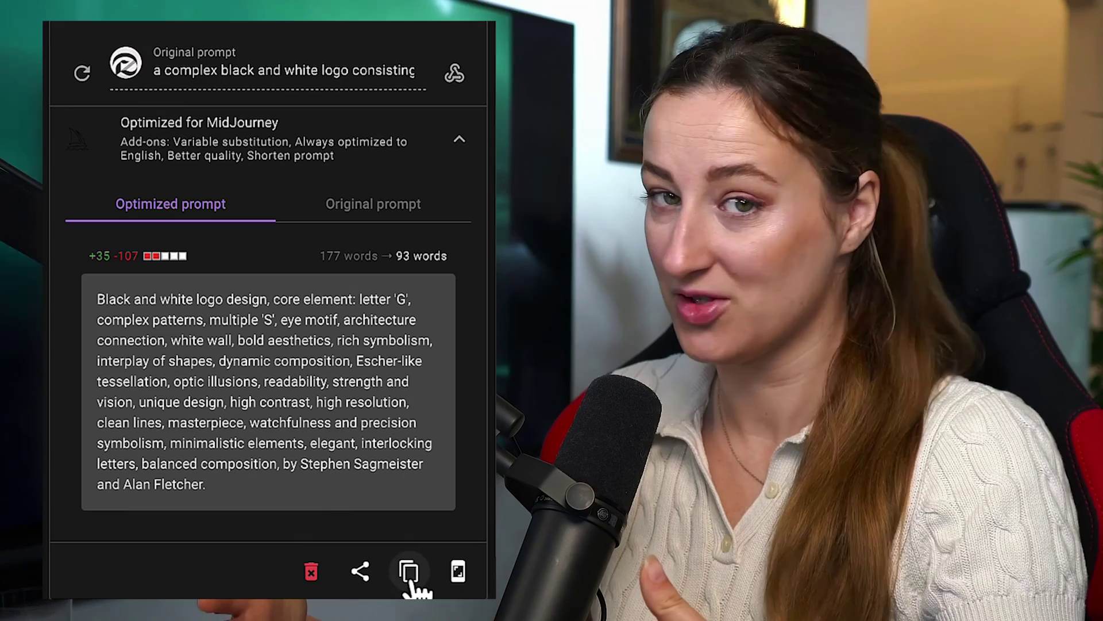
pyautogui.click(409, 573)
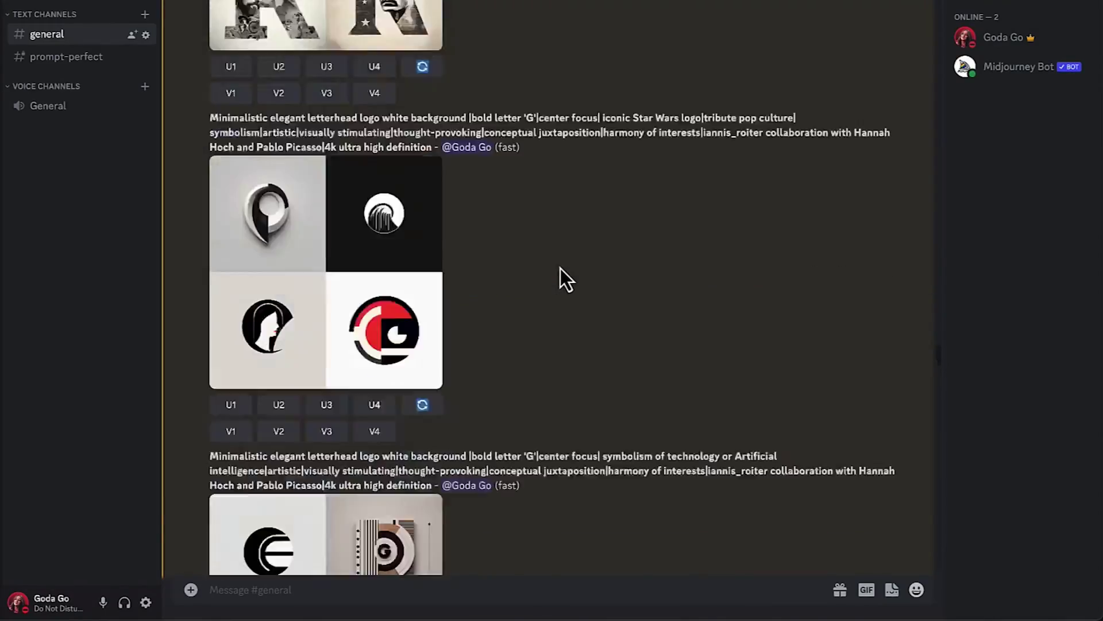
pyautogui.scroll(-4, 561, 268)
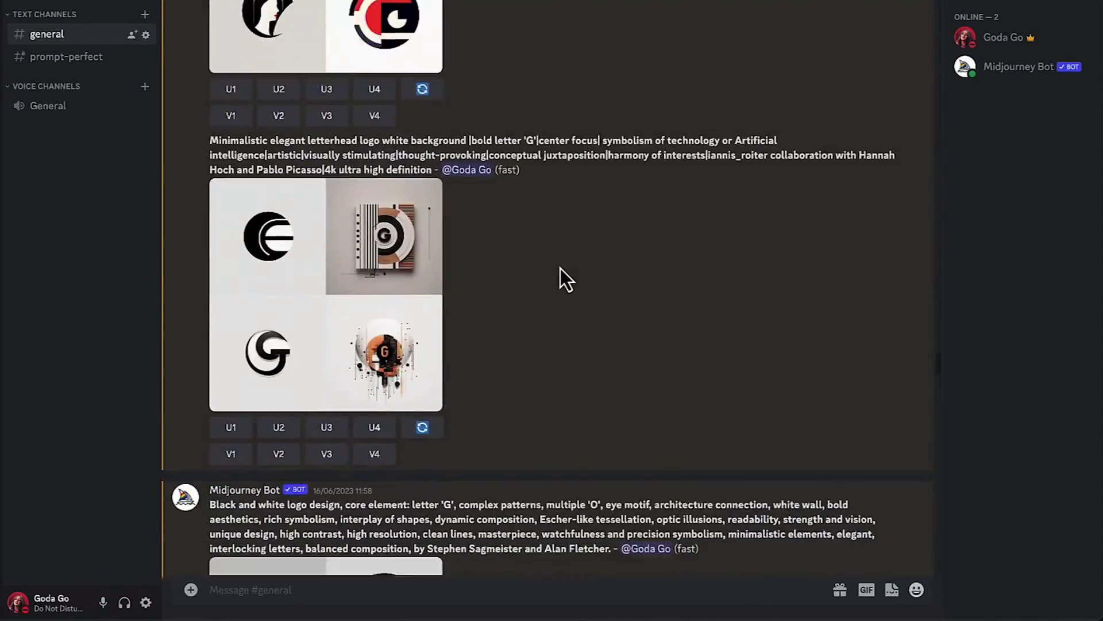
pyautogui.scroll(-15, 560, 268)
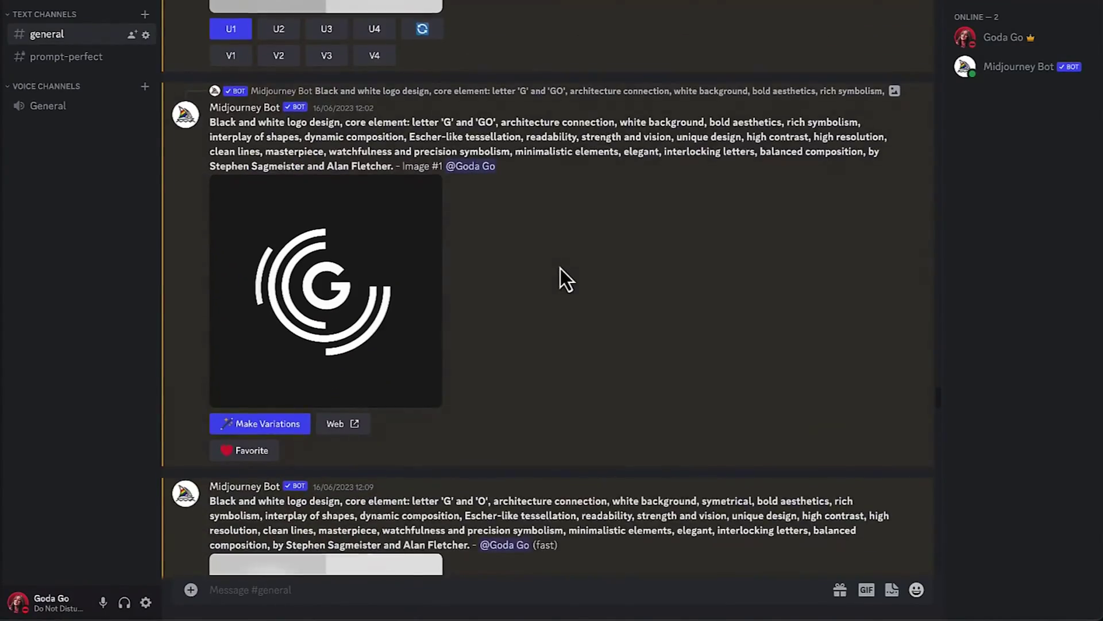
pyautogui.scroll(-15, 560, 268)
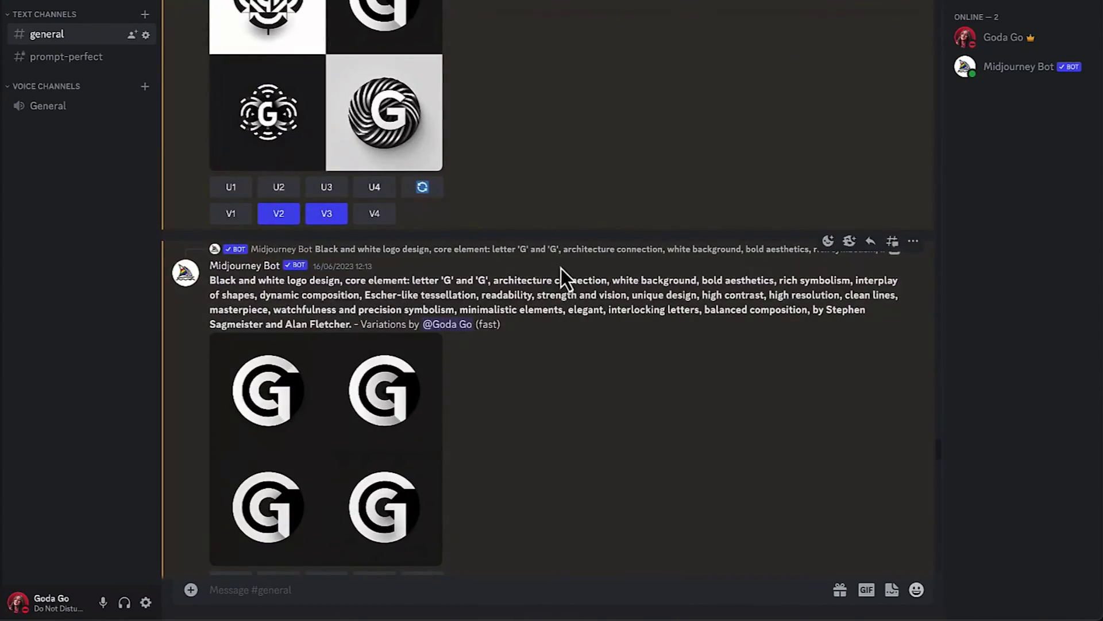
pyautogui.scroll(5, 561, 268)
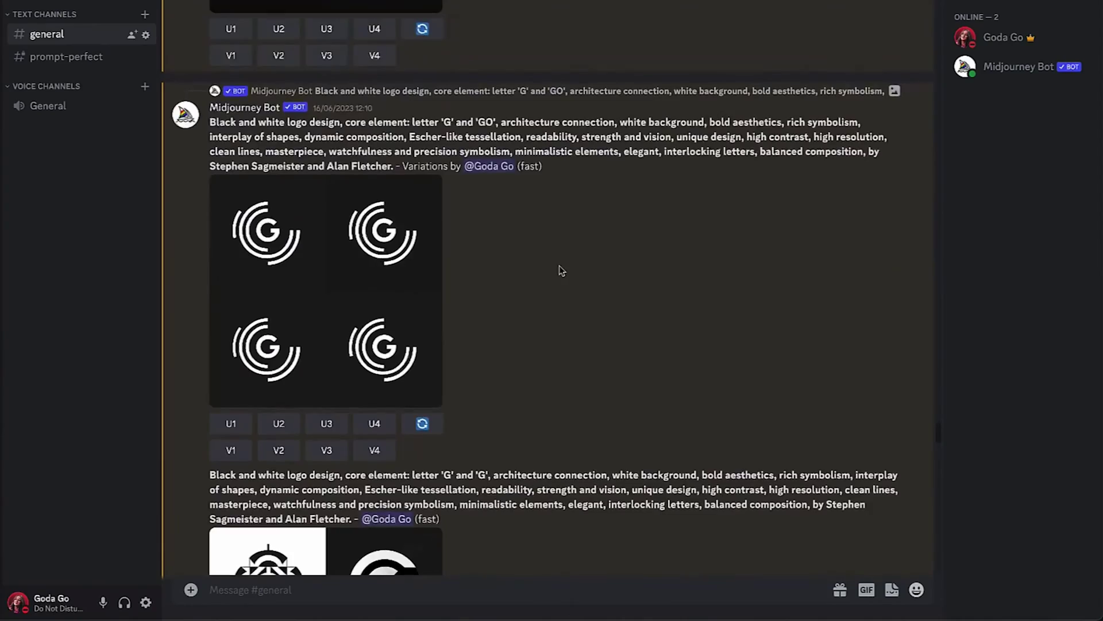
pyautogui.scroll(10, 560, 269)
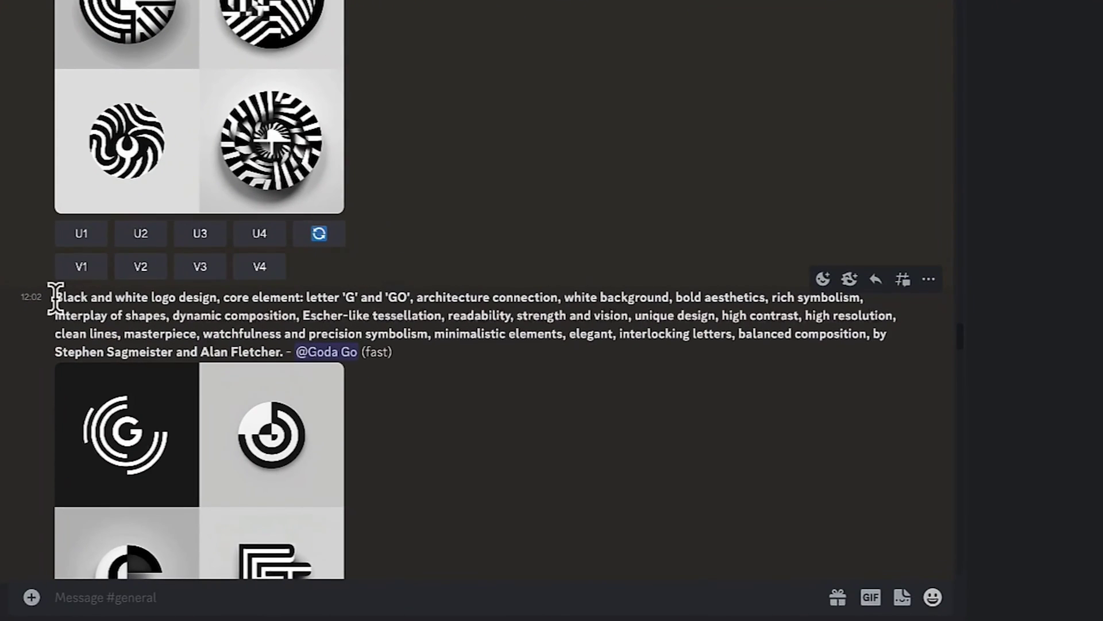
pyautogui.moveTo(56, 297); pyautogui.dragTo(224, 299)
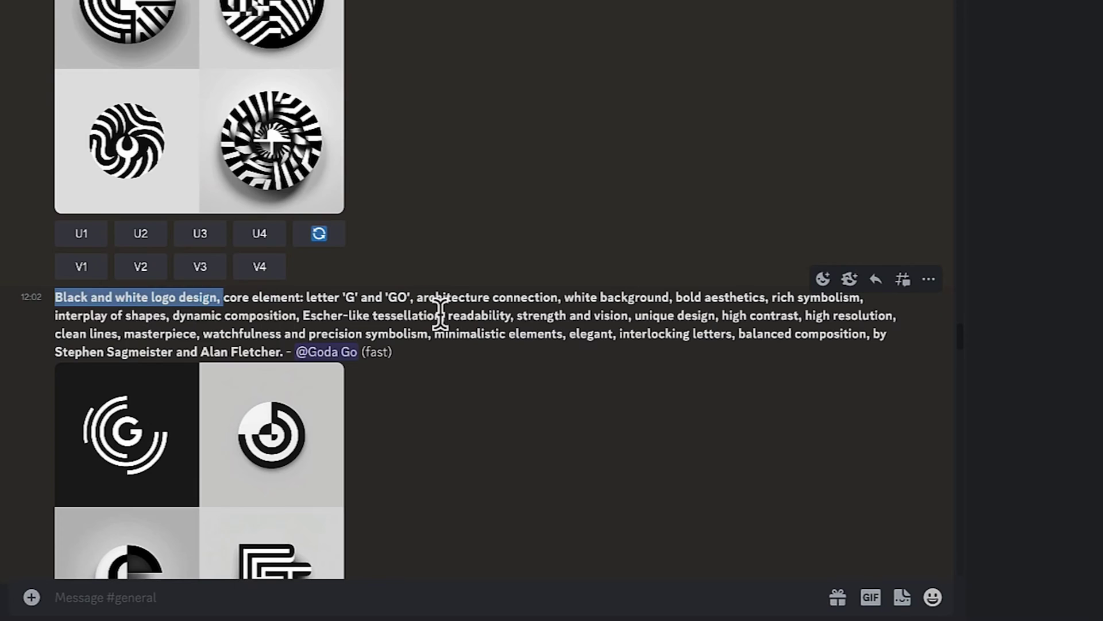
pyautogui.moveTo(441, 315); pyautogui.dragTo(668, 308)
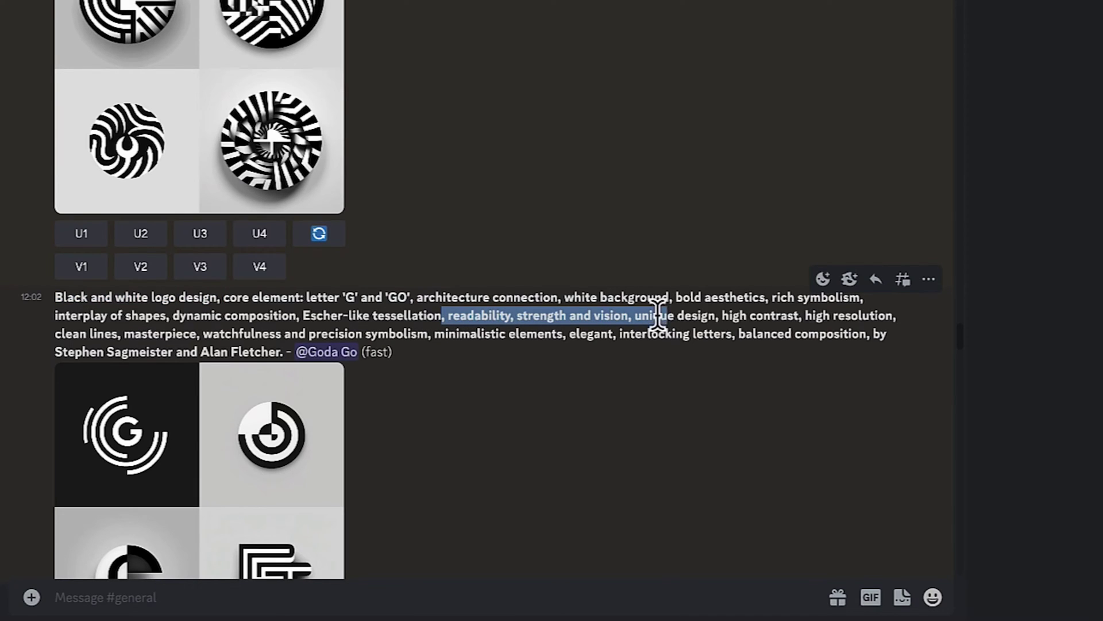
pyautogui.click(717, 323)
pyautogui.scroll(-4, 372, 288)
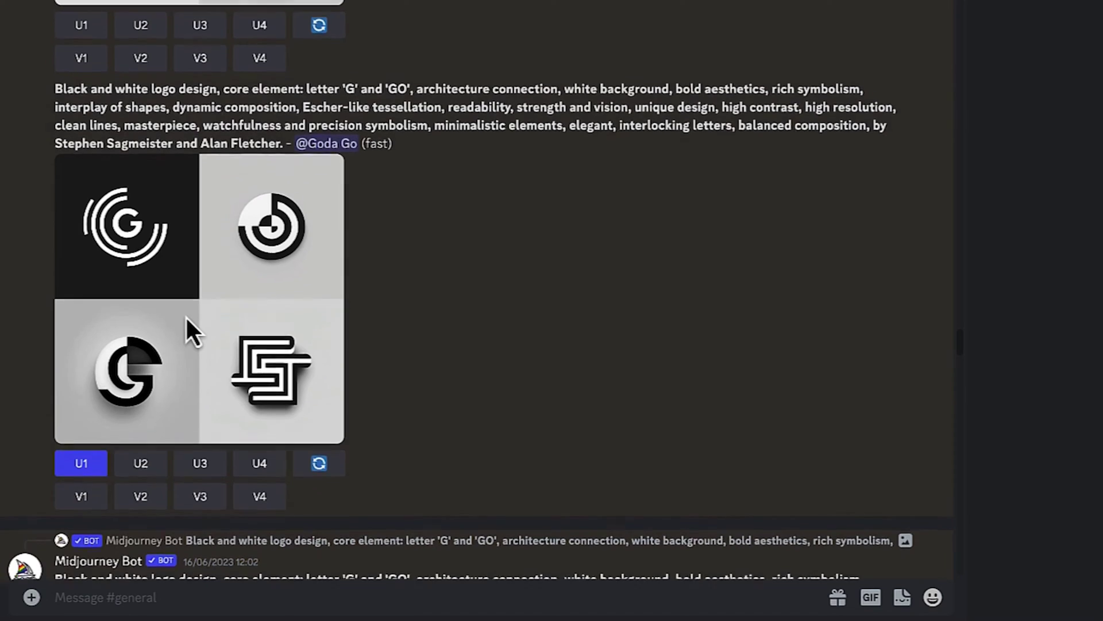
pyautogui.scroll(-3, 189, 325)
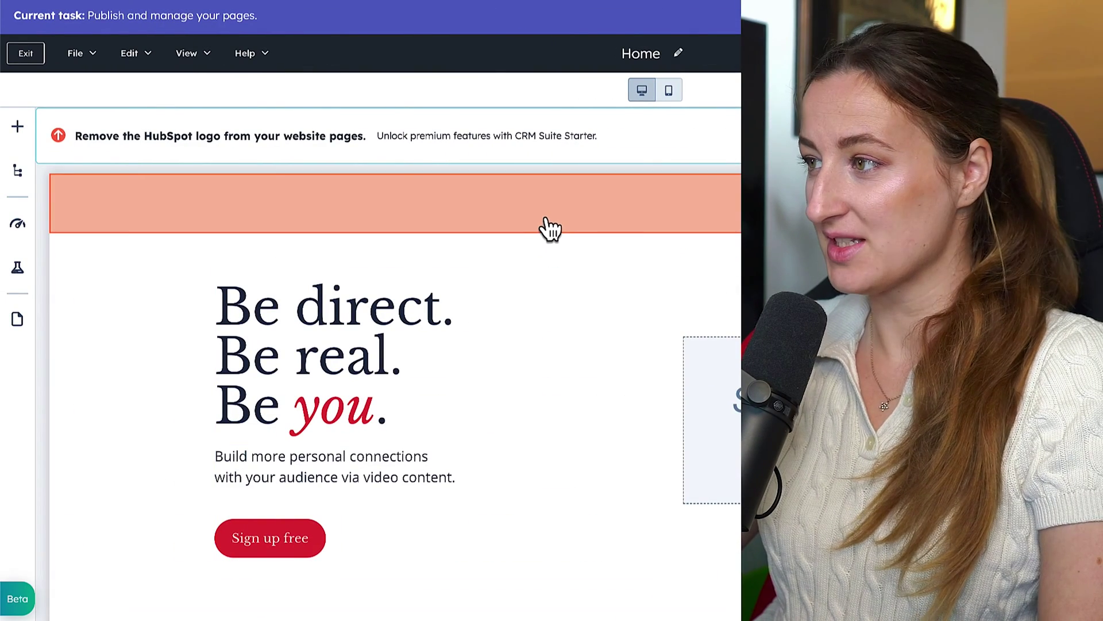
# Step: Open the header in the global content editor and upload J.png as the logo
pyautogui.click(550, 229)
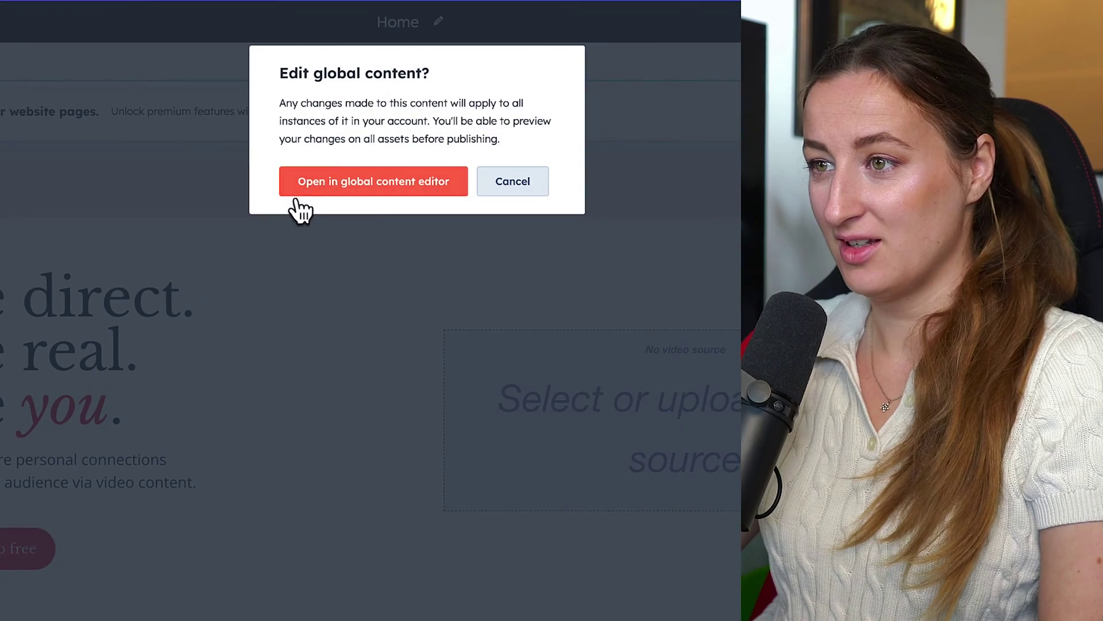
pyautogui.click(390, 184)
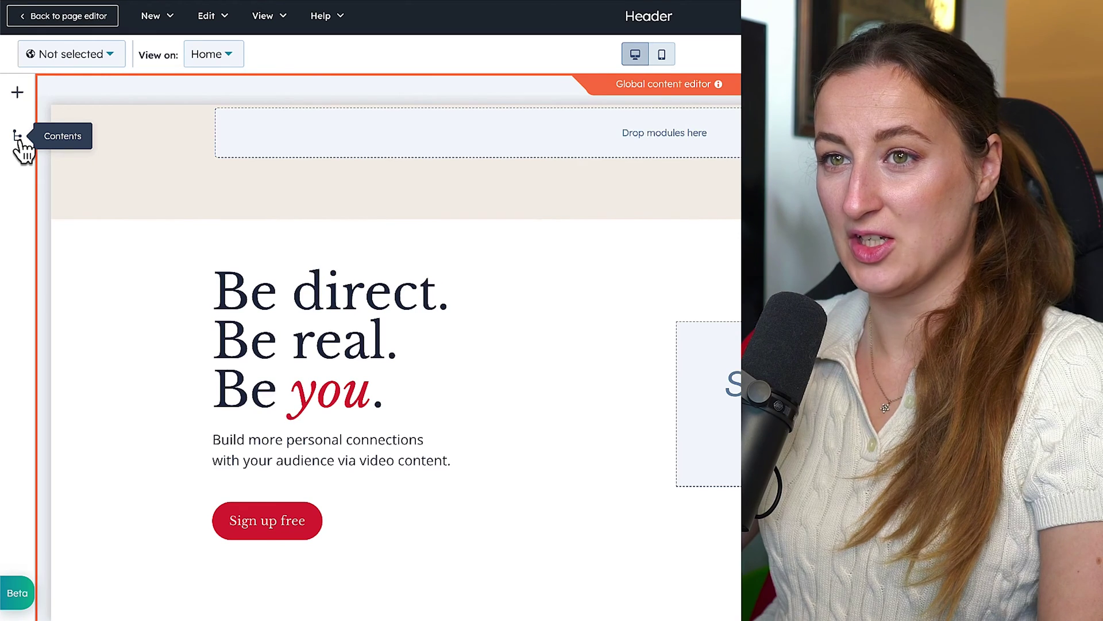
pyautogui.click(18, 136)
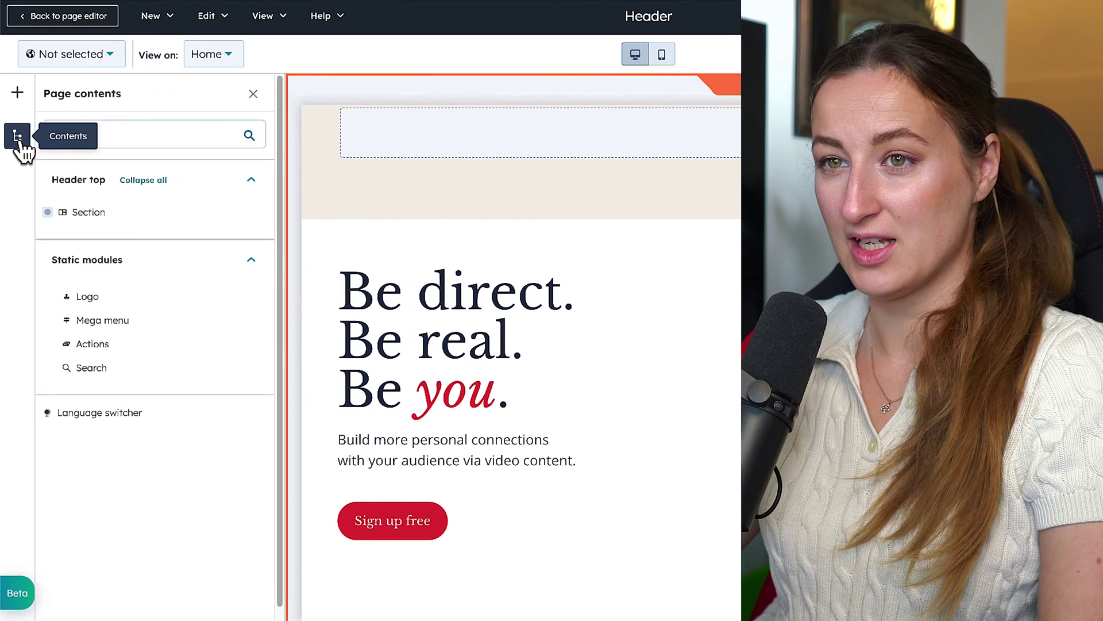
pyautogui.click(95, 298)
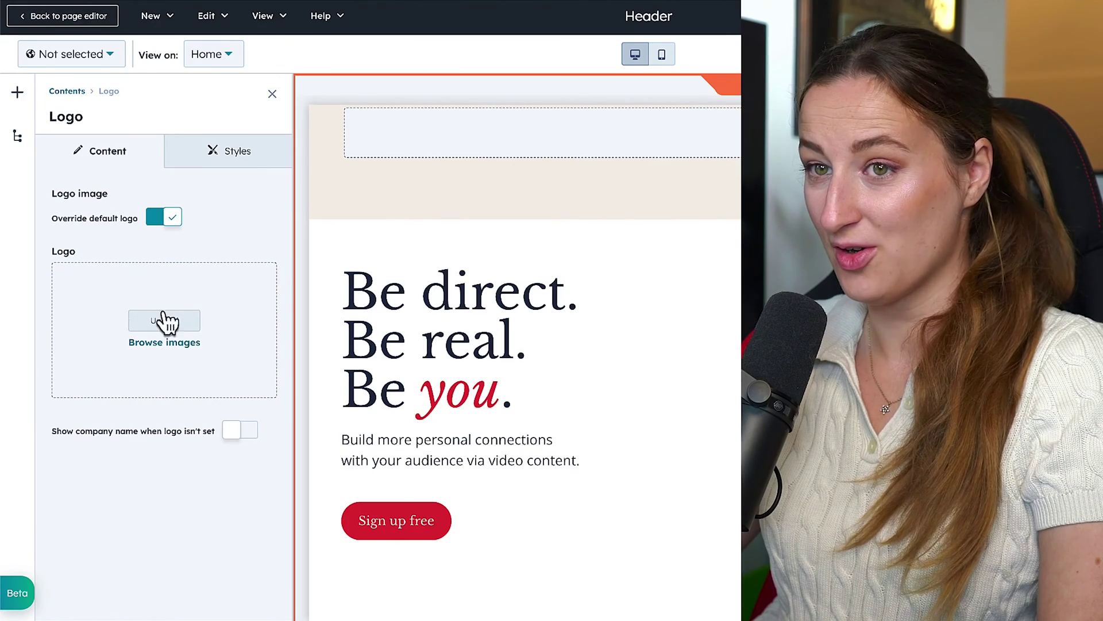
pyautogui.click(163, 320)
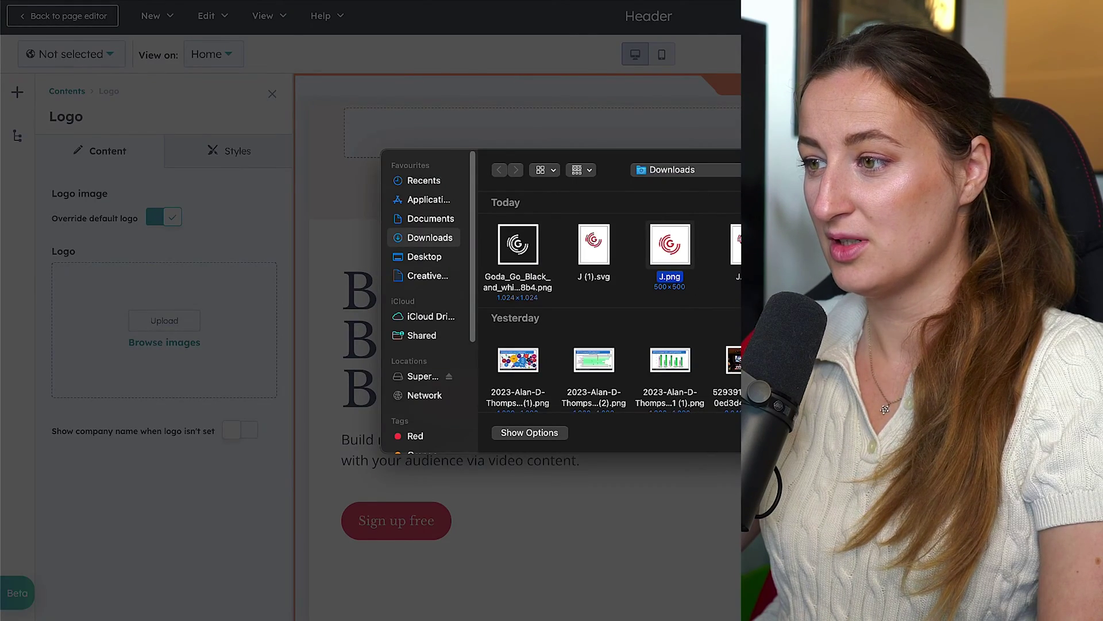
pyautogui.press('Return')
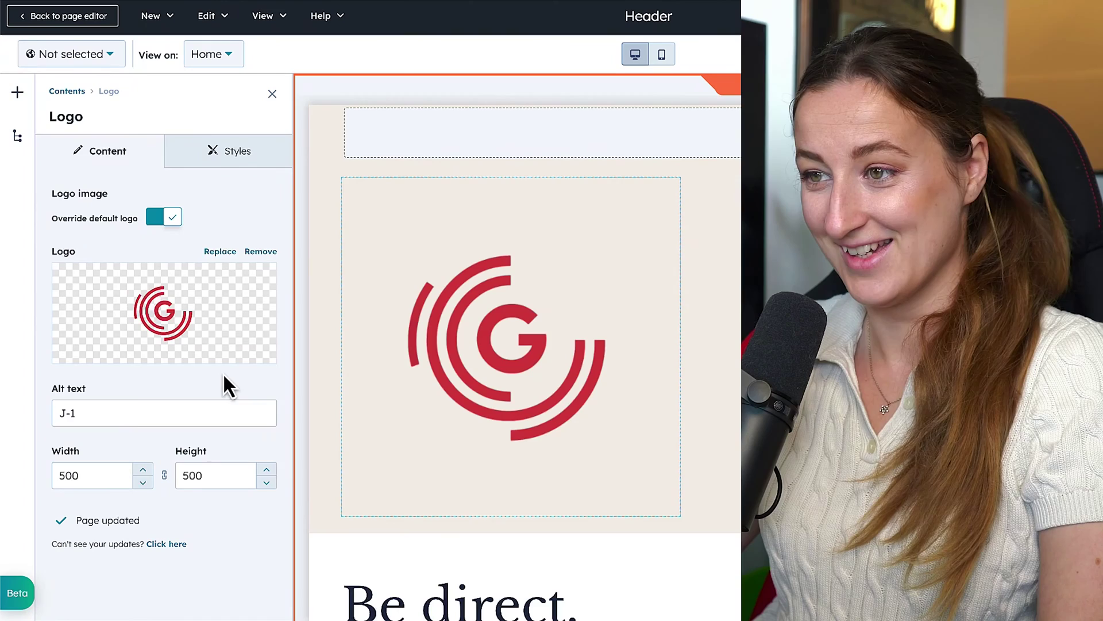
# Step: Resize the header logo to a width of 150 (150×150)
pyautogui.doubleClick(71, 475)
pyautogui.write('150')
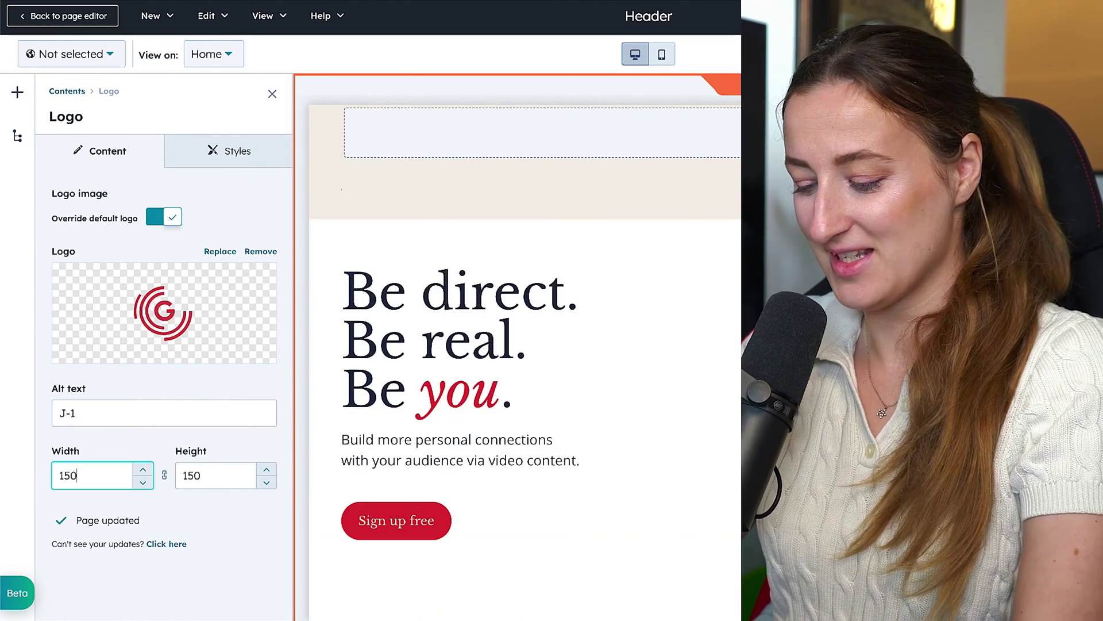
pyautogui.press('BackSpace')
pyautogui.click(257, 553)
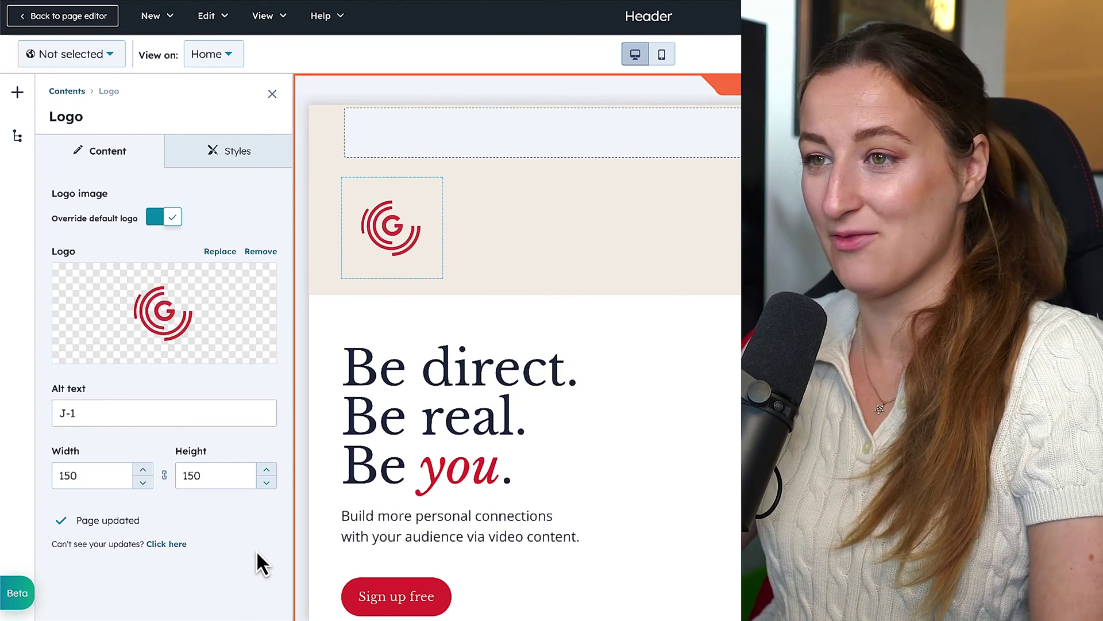
pyautogui.click(17, 136)
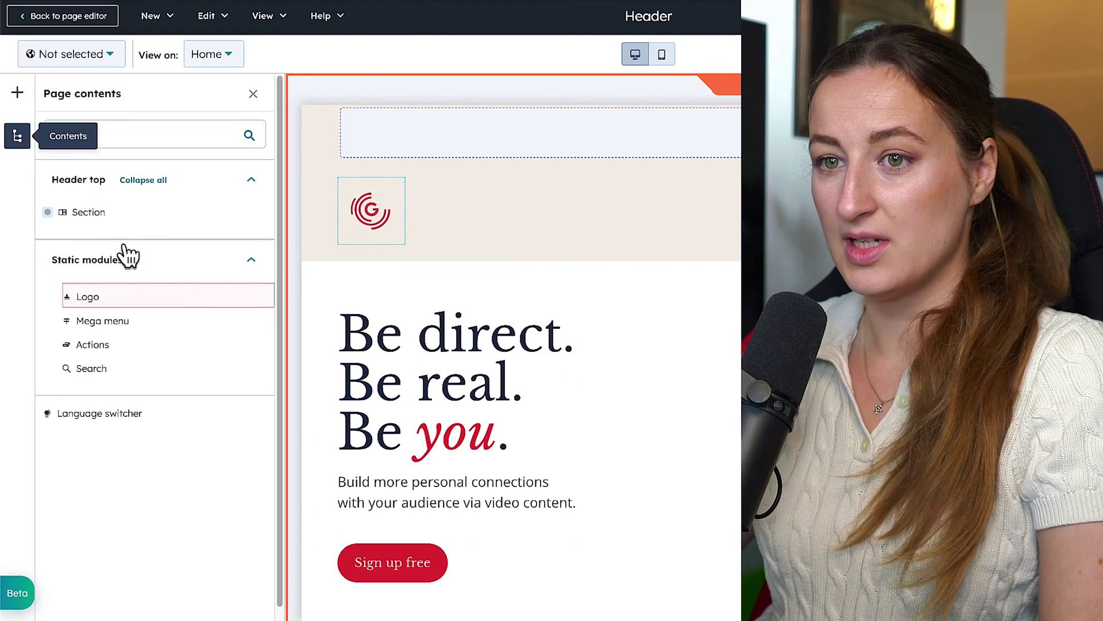
pyautogui.click(135, 325)
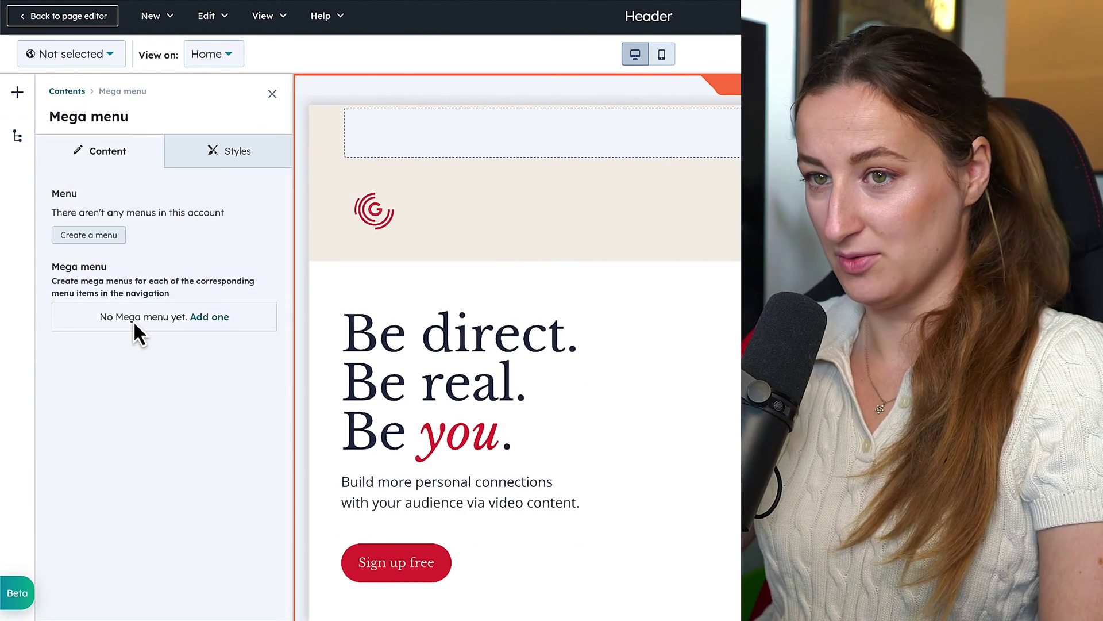
# Step: Create a navigation menu named 'Main menu' and add its first item
pyautogui.click(77, 245)
pyautogui.write('Main menu')
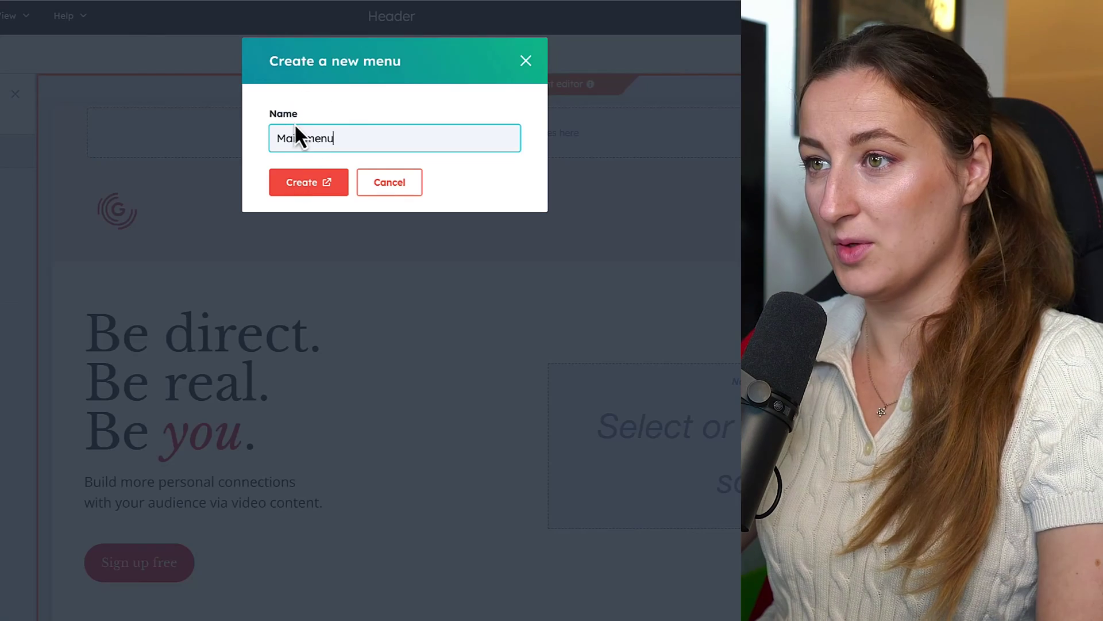
pyautogui.click(333, 184)
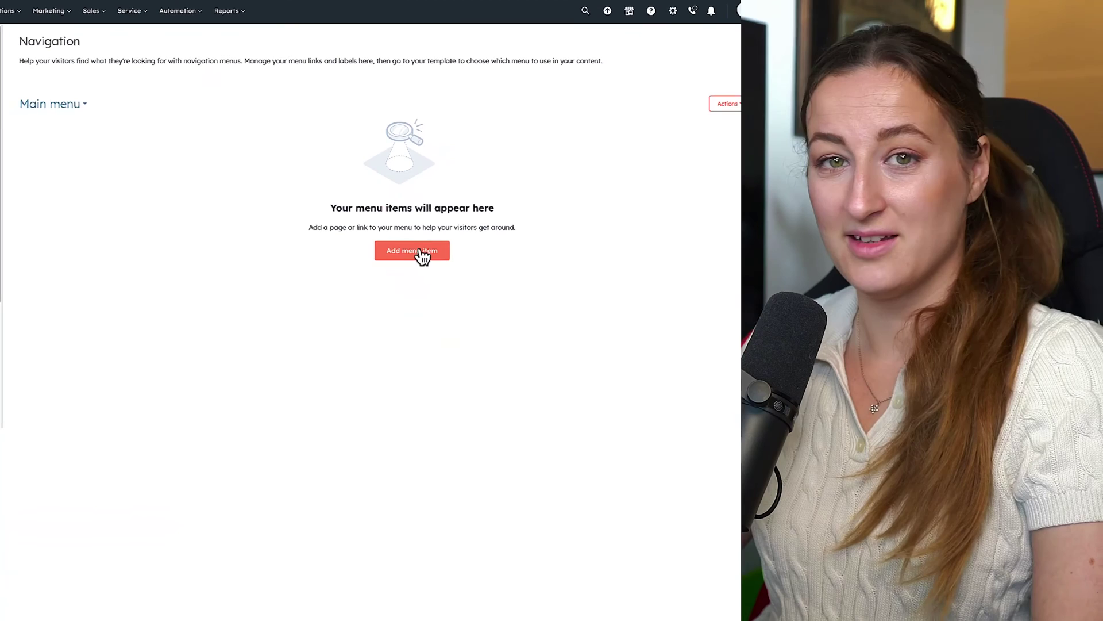
pyautogui.click(401, 253)
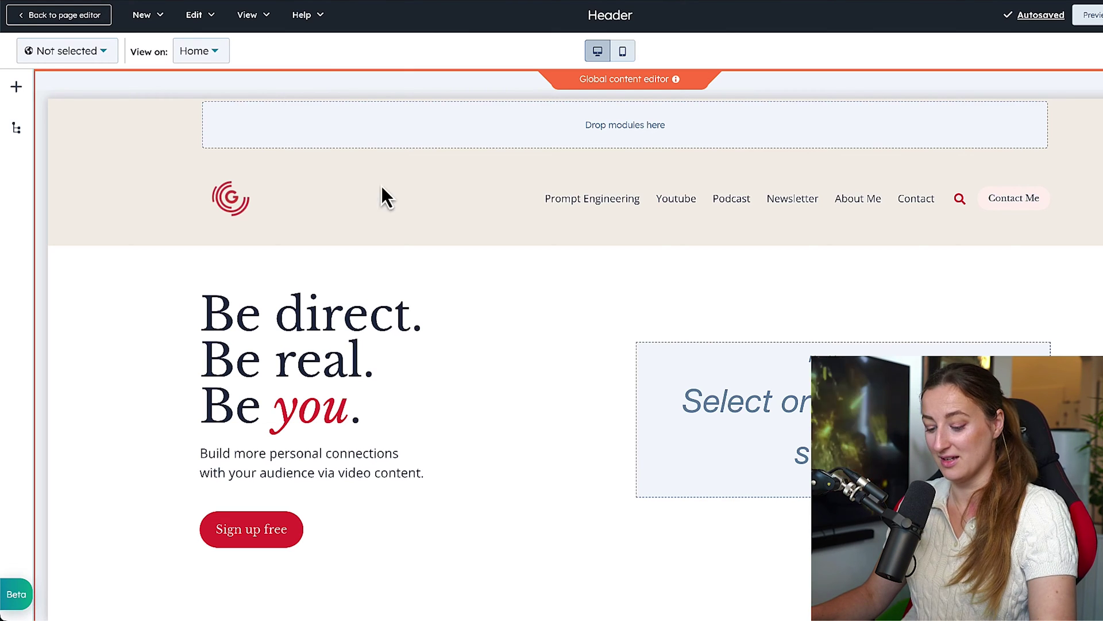
# Step: Scroll down the Home page editor and clear the heading text selection
pyautogui.scroll(-1, 517, 310)
pyautogui.moveTo(227, 269); pyautogui.dragTo(508, 375)
pyautogui.click(508, 373)
pyautogui.scroll(-5, 533, 354)
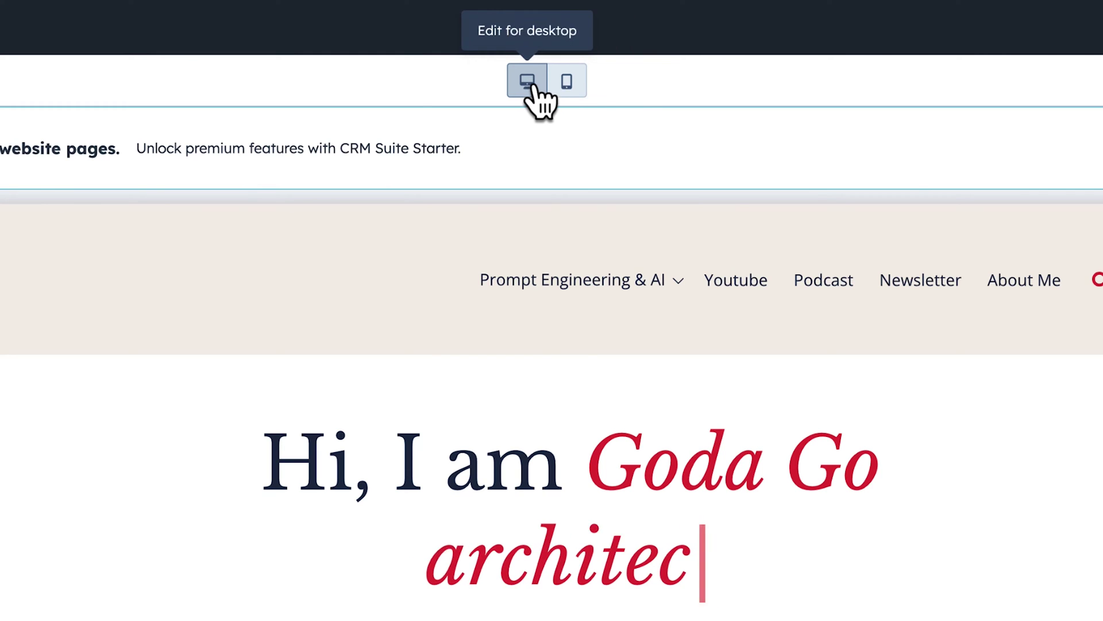
# Step: Preview the Home page at mobile width, then scroll through the full desktop view
pyautogui.click(566, 81)
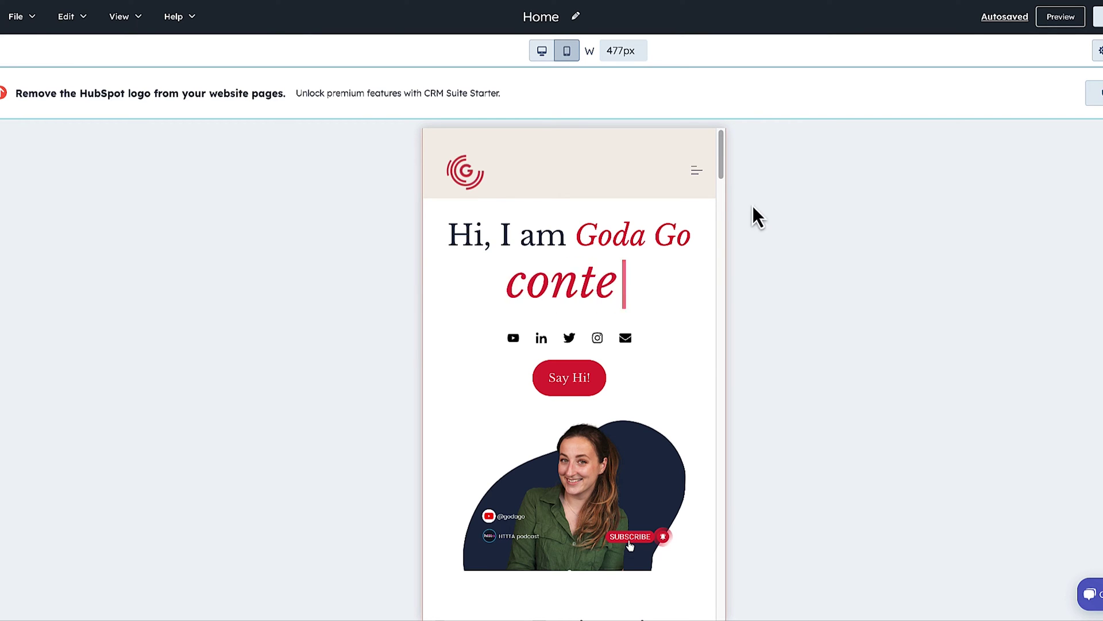
pyautogui.click(541, 53)
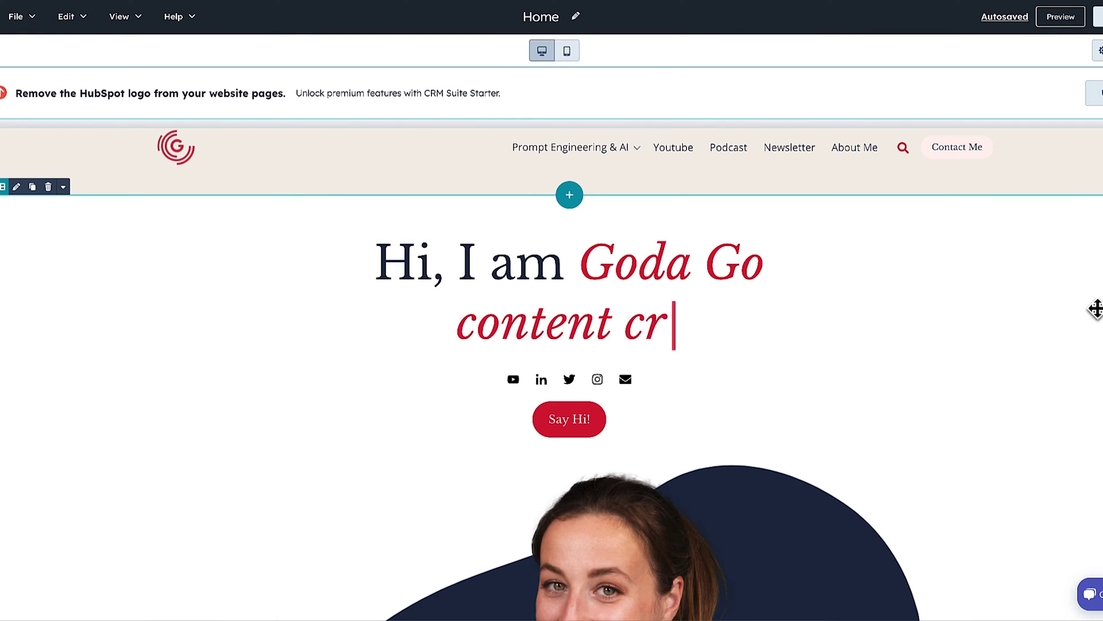
pyautogui.scroll(-6, 1095, 308)
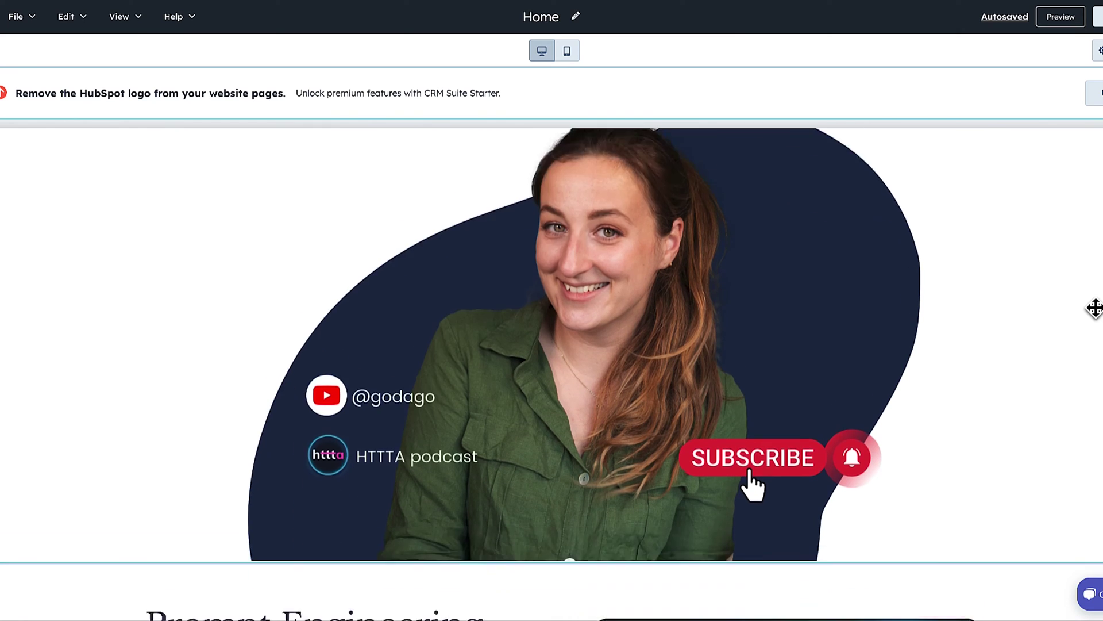
pyautogui.scroll(-6, 1095, 309)
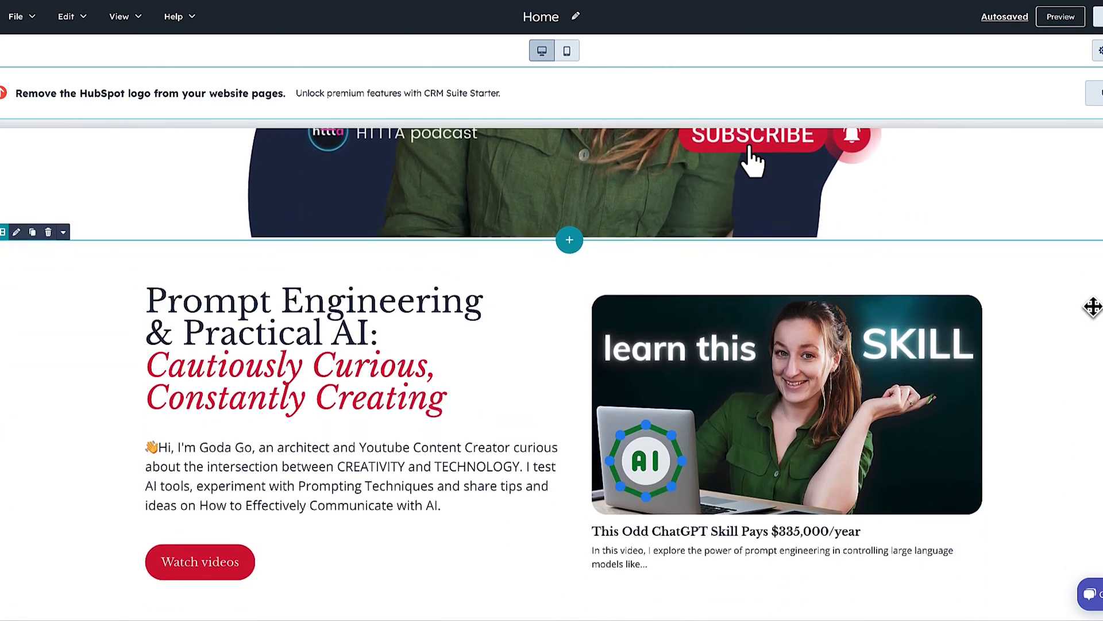
pyautogui.scroll(-5, 1093, 307)
pyautogui.scroll(-3, 575, 435)
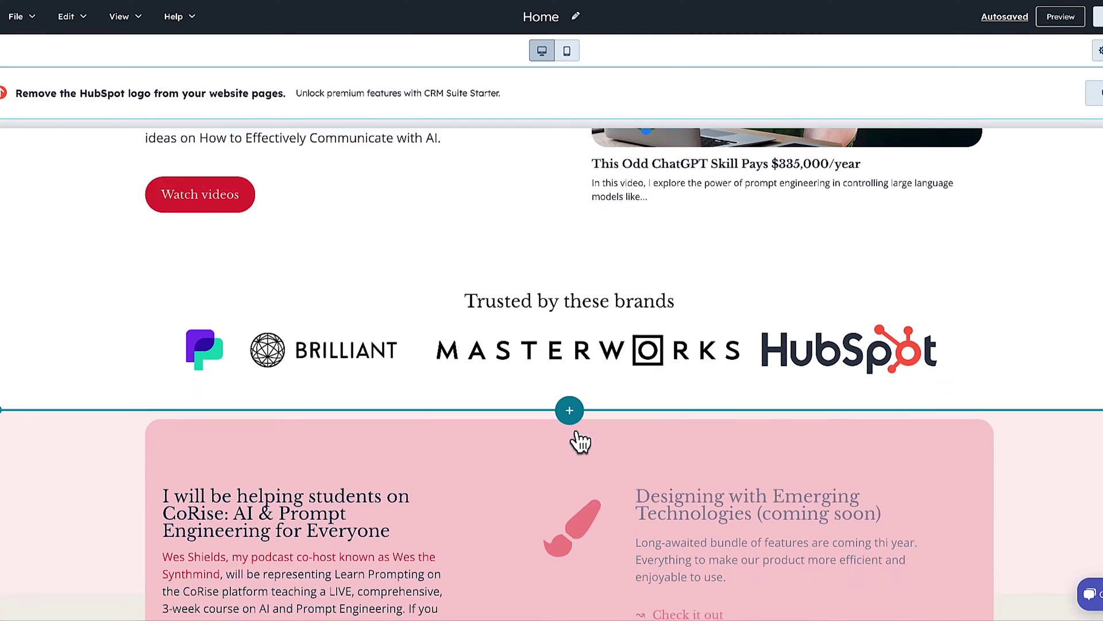
pyautogui.scroll(-3, 527, 458)
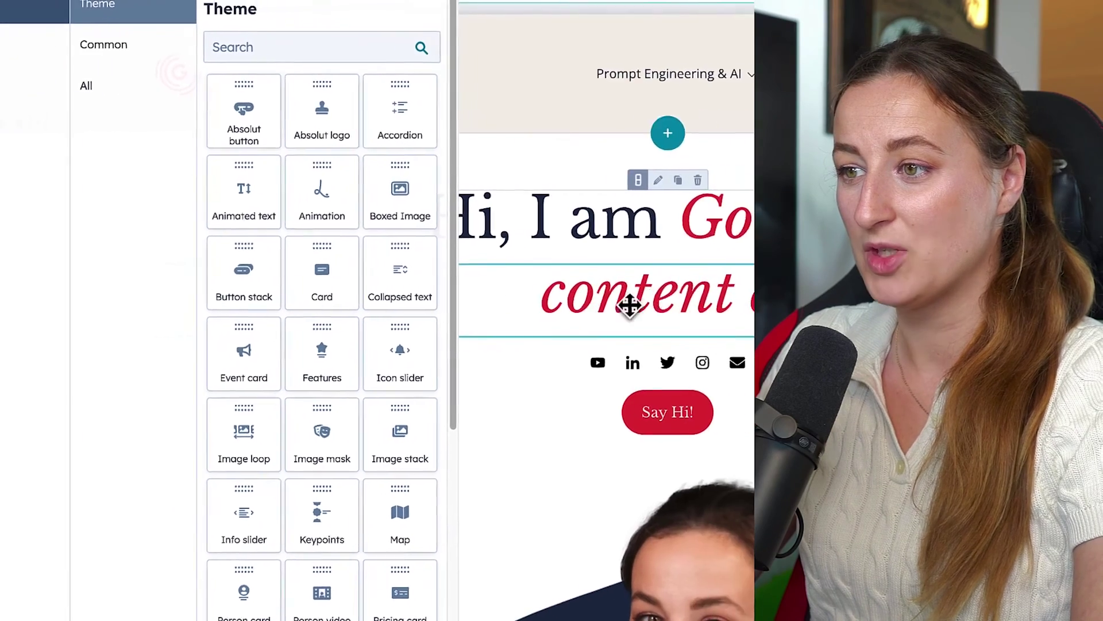
# Step: Replace the selected text with 'architect' and open the Social follow module's settings
pyautogui.tripleClick(629, 305)
pyautogui.write('architect')
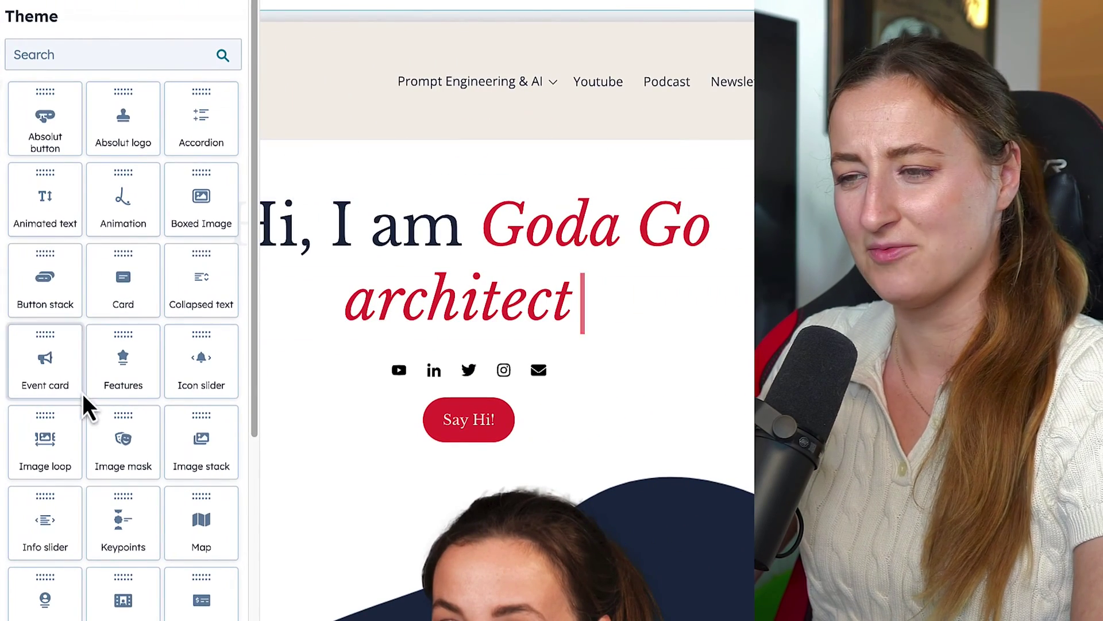
pyautogui.scroll(-5, 86, 405)
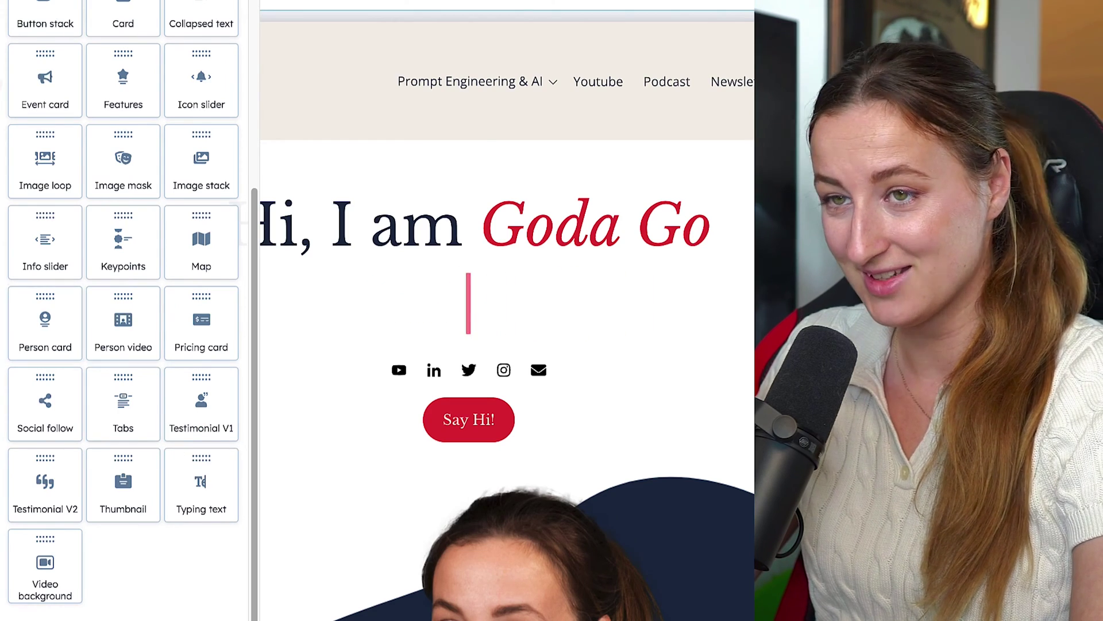
pyautogui.click(439, 369)
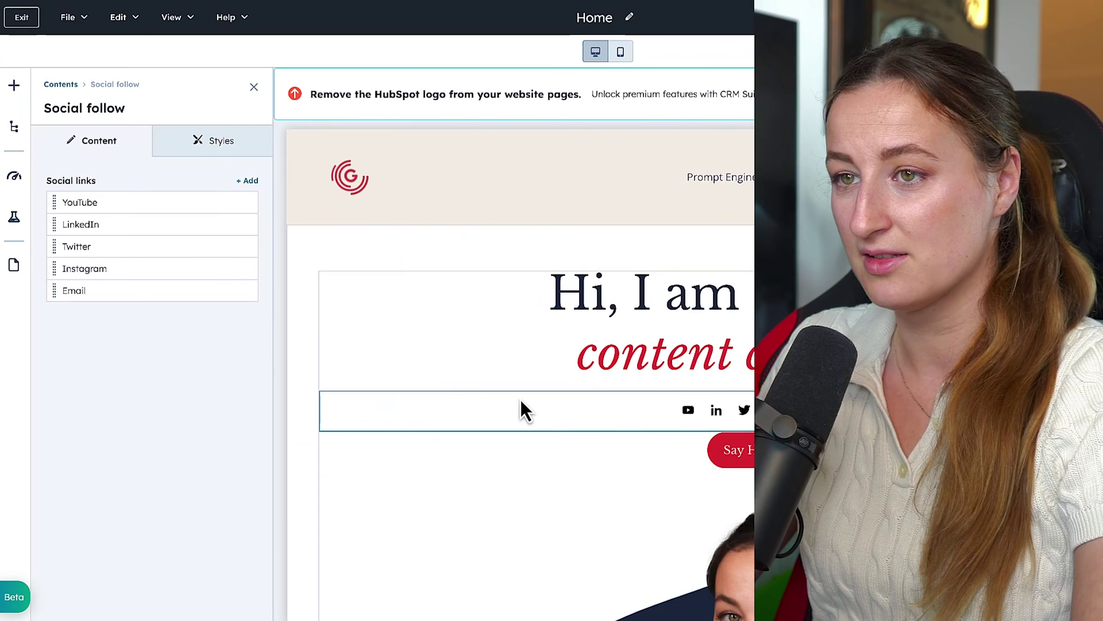
pyautogui.moveTo(174, 269)
pyautogui.moveTo(234, 199)
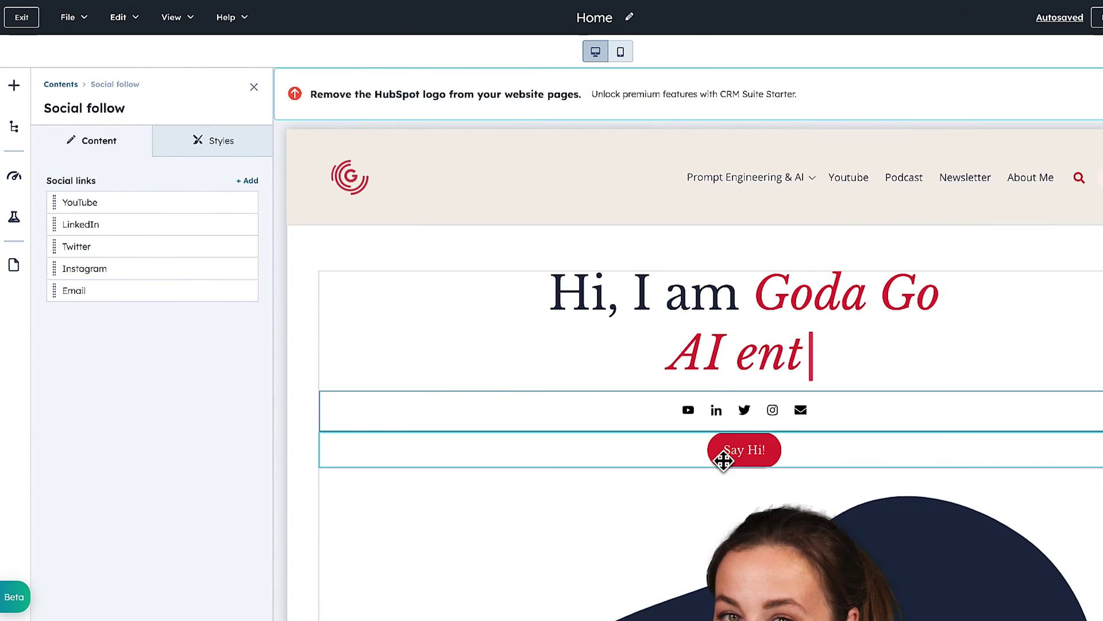
pyautogui.click(723, 459)
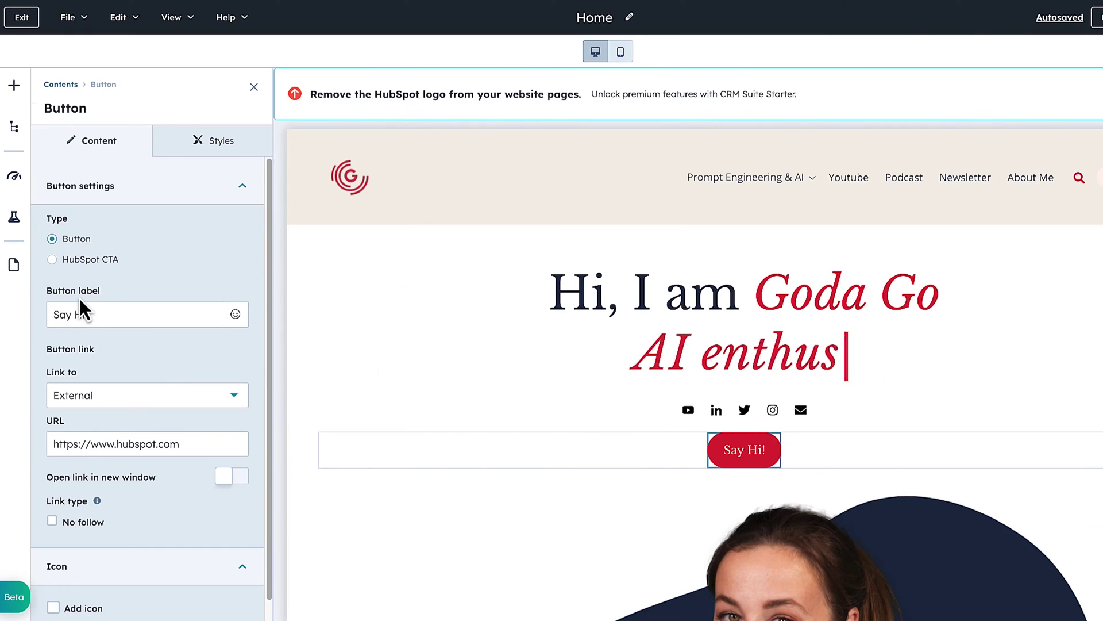
# Step: Browse the theme's section templates, then list the 1, 2, 3, 1/3:2/3, 2/3:1/3 and 4 column layouts
pyautogui.click(14, 85)
pyautogui.click(117, 171)
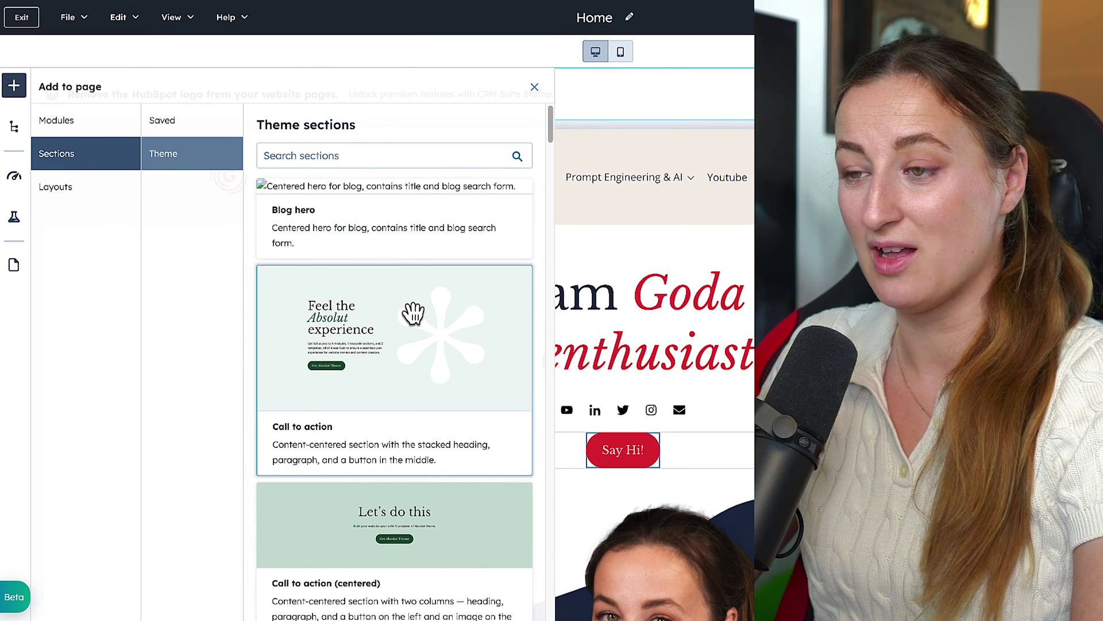
pyautogui.scroll(-1, 412, 313)
pyautogui.scroll(-3, 412, 313)
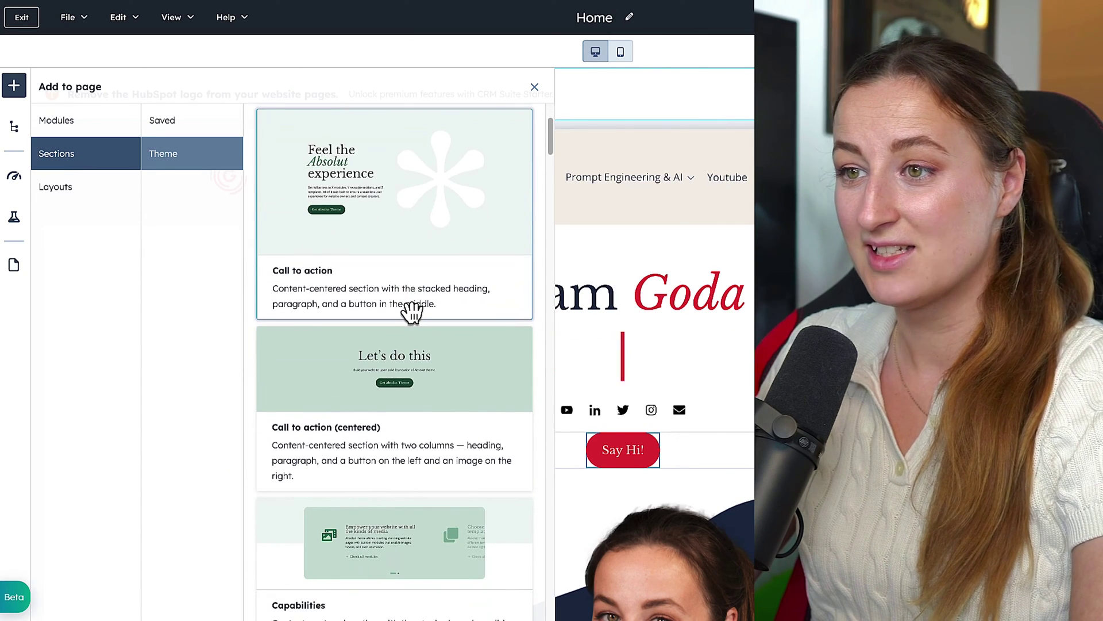
pyautogui.scroll(-6, 401, 343)
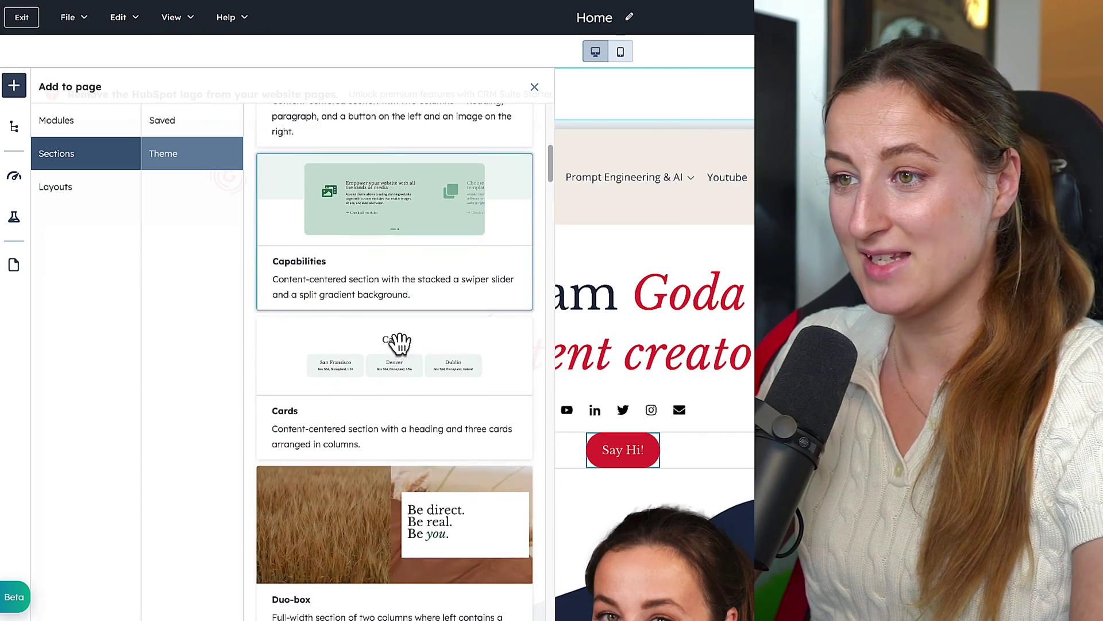
pyautogui.scroll(-6, 401, 343)
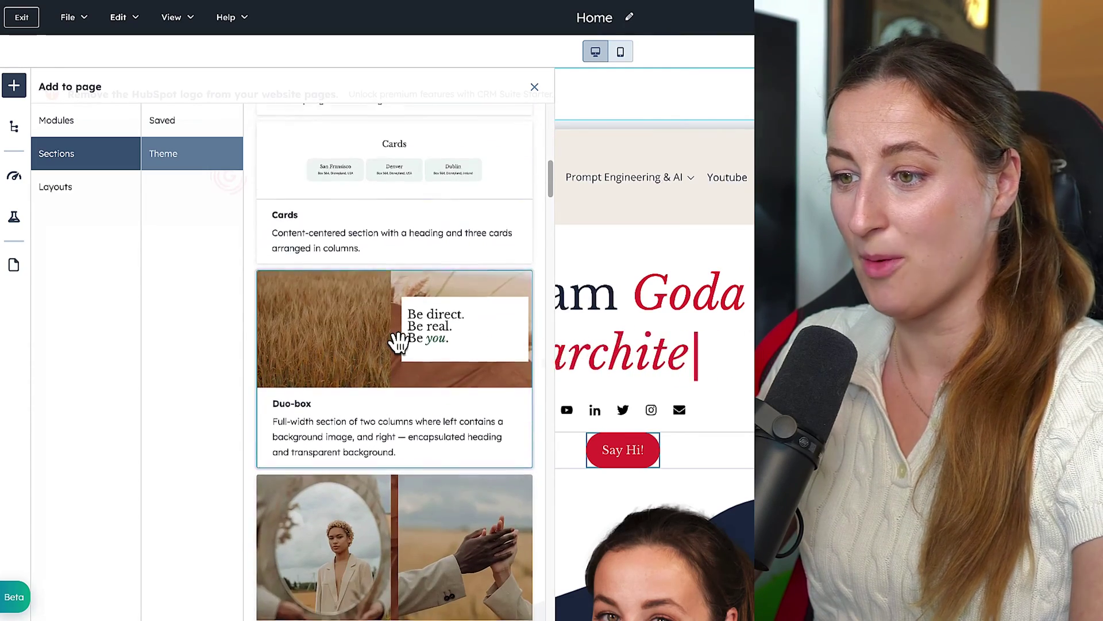
pyautogui.scroll(-12, 399, 342)
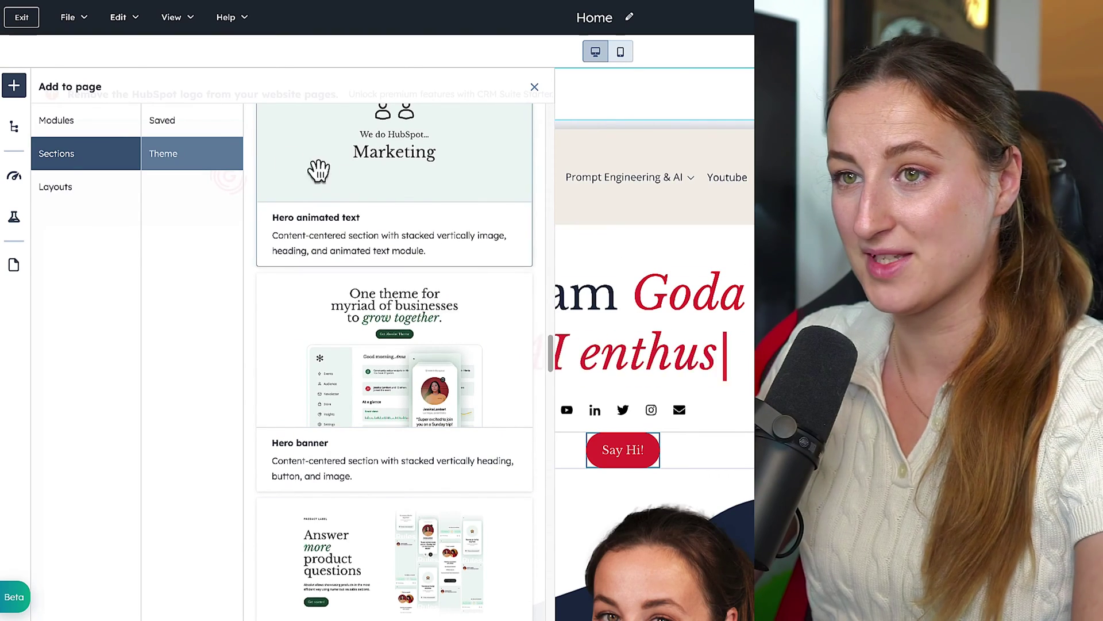
pyautogui.click(86, 191)
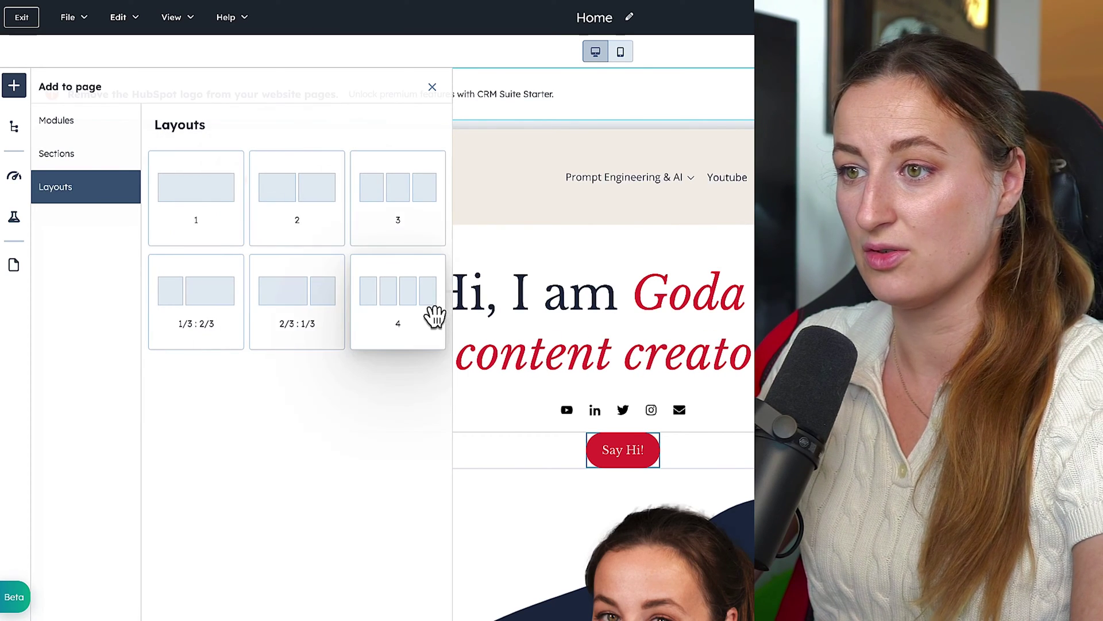
# Step: Review the page's Contents outline, Optimize suggestions, Test options and Site navigator pages, then return to Add
pyautogui.click(17, 131)
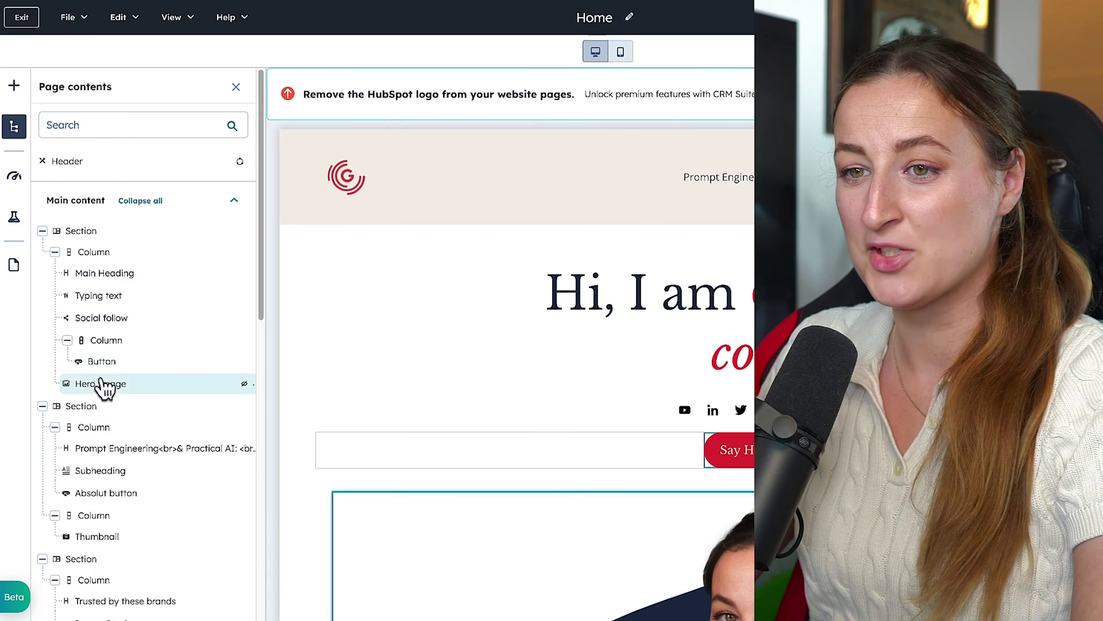
pyautogui.scroll(-7, 119, 382)
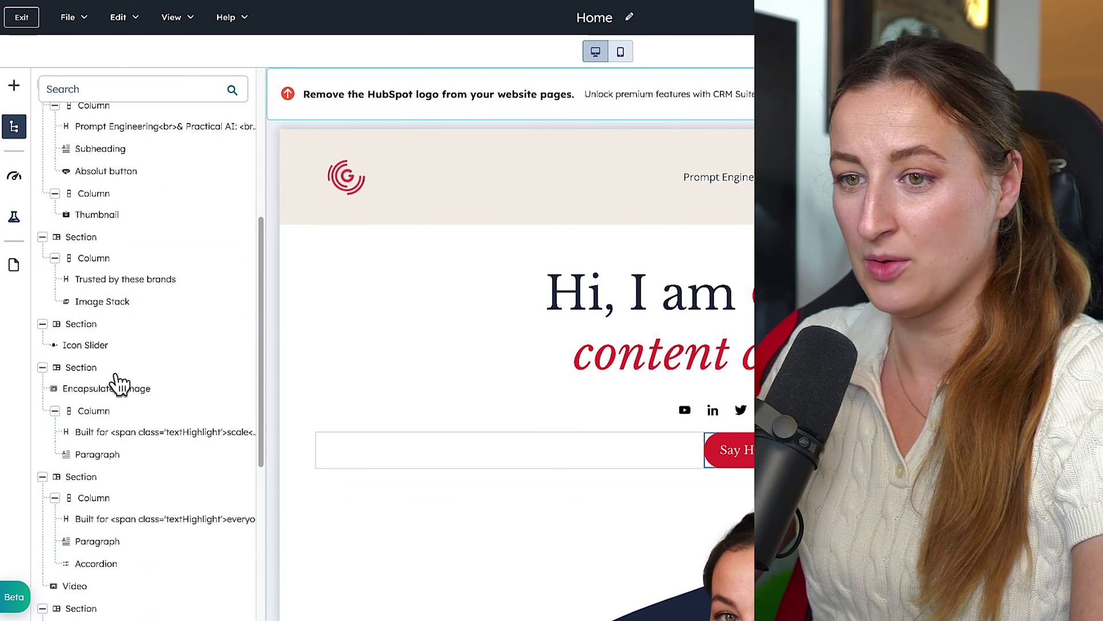
pyautogui.scroll(-2, 117, 382)
pyautogui.click(15, 178)
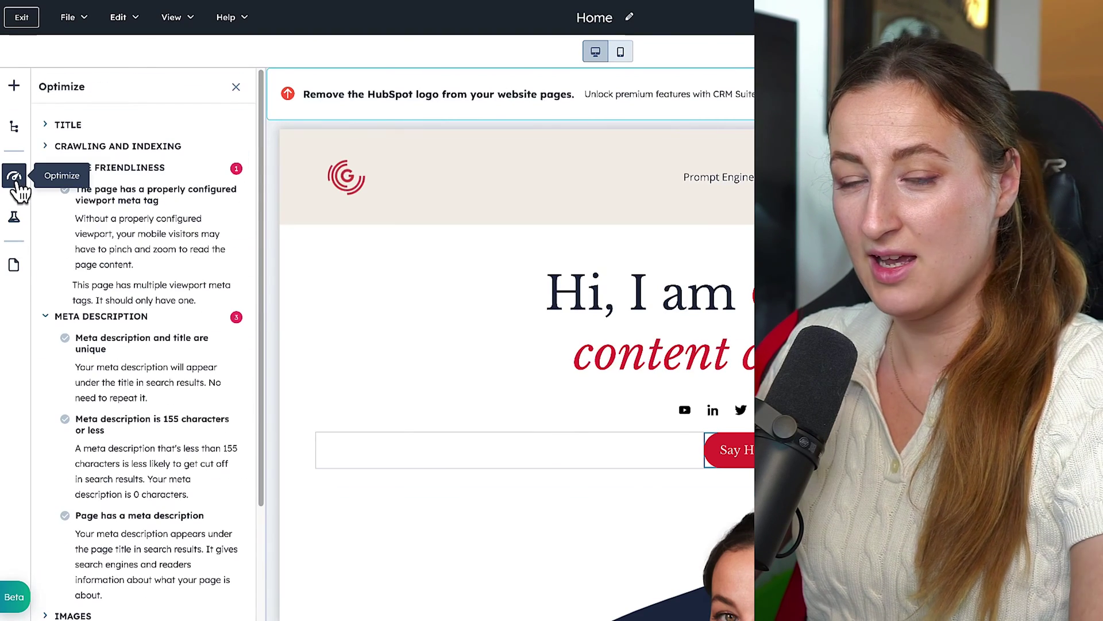
pyautogui.click(14, 218)
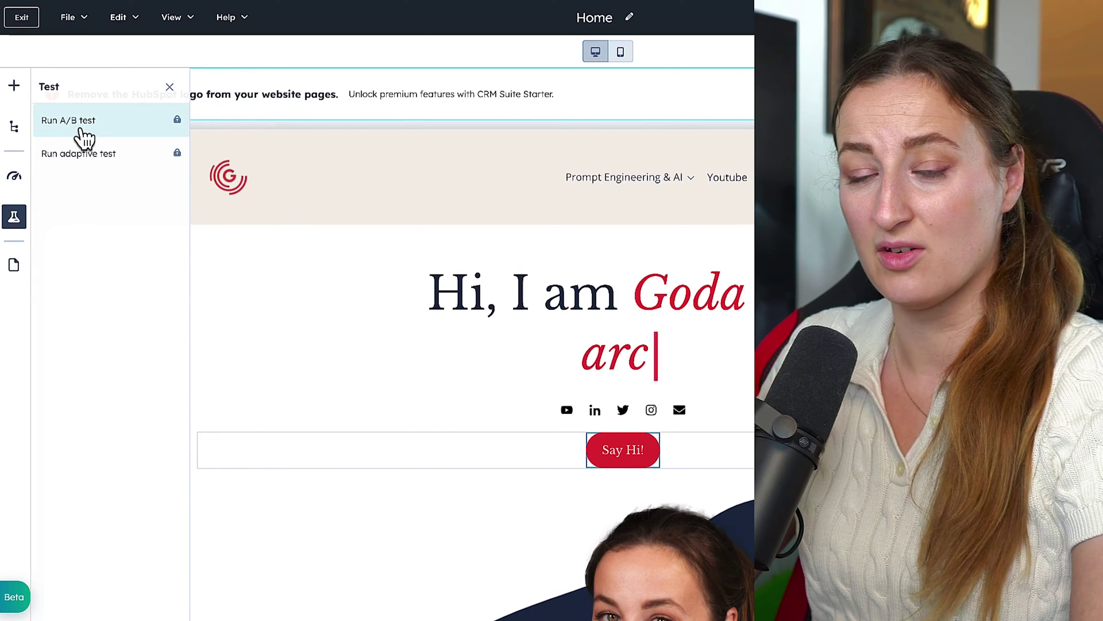
pyautogui.click(16, 266)
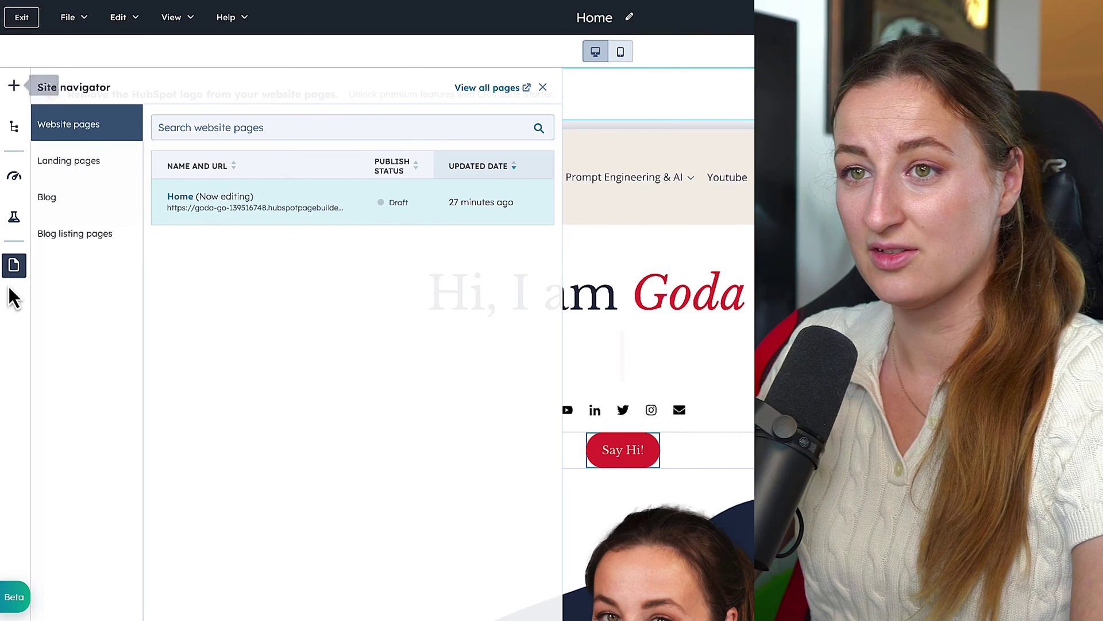
pyautogui.click(12, 94)
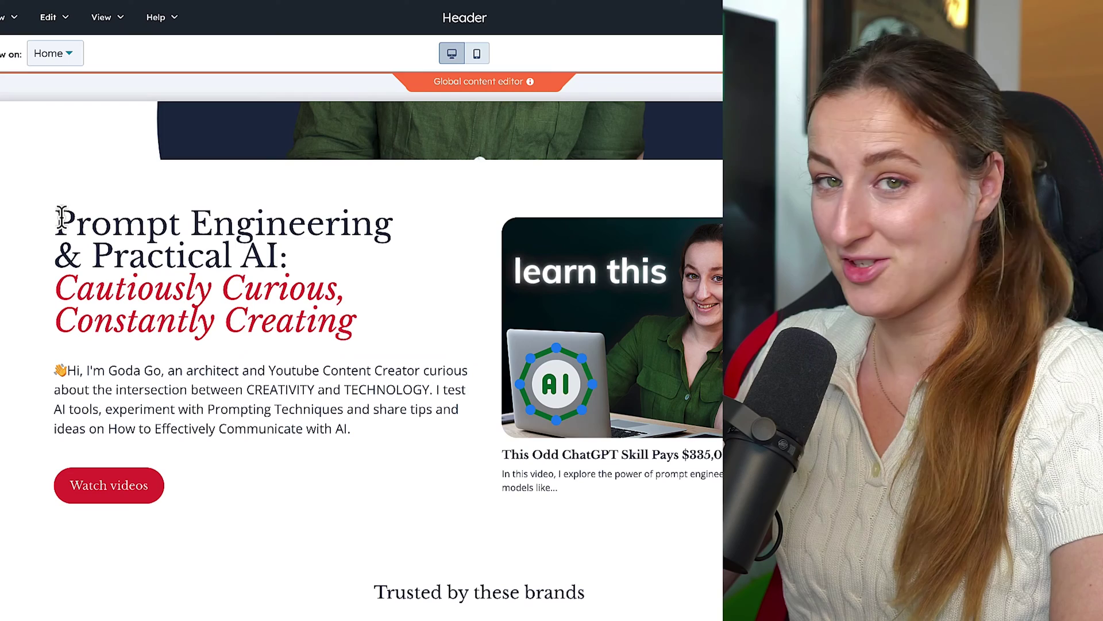
# Step: Select 'Cautiously Curious, Constantly Creating' in ChatGPT's first suggested tagline
pyautogui.moveTo(77, 224); pyautogui.dragTo(363, 329)
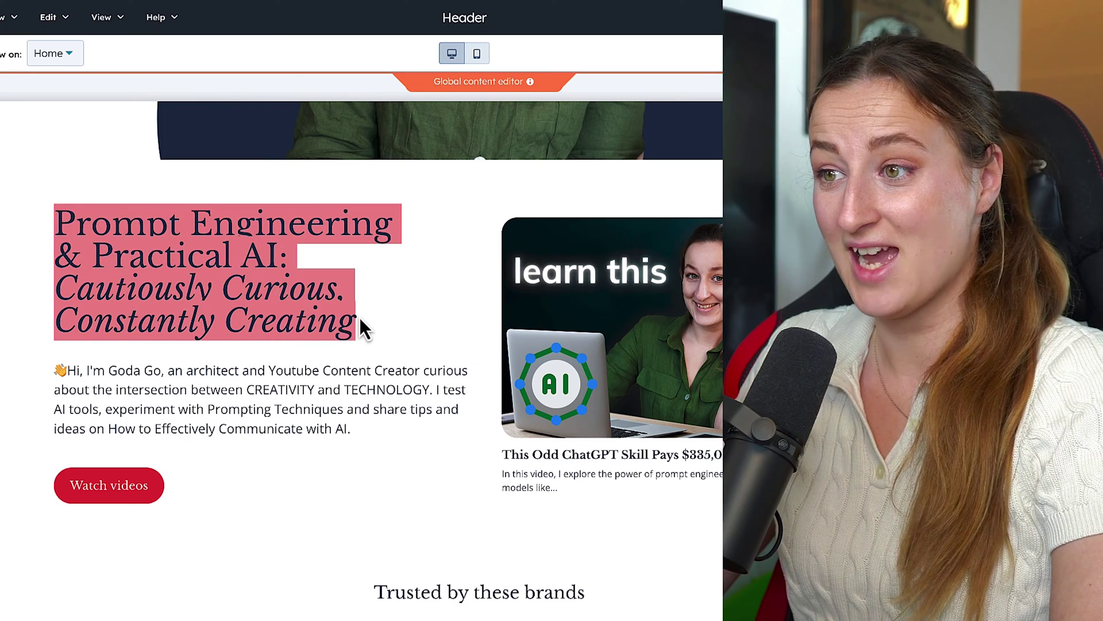
pyautogui.click(258, 264)
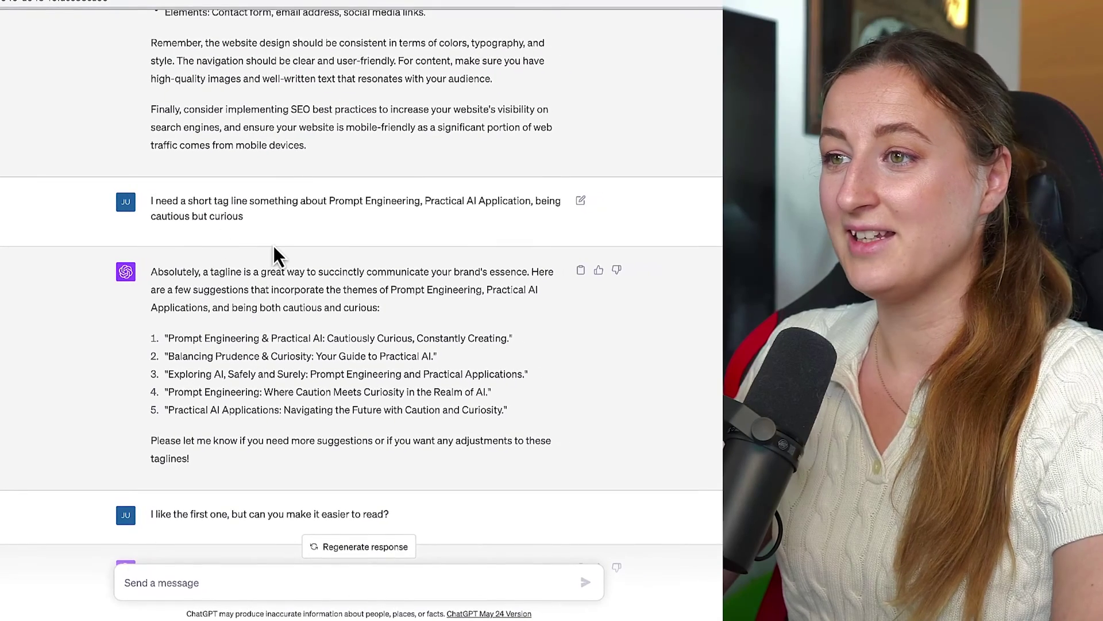
pyautogui.scroll(-1, 269, 236)
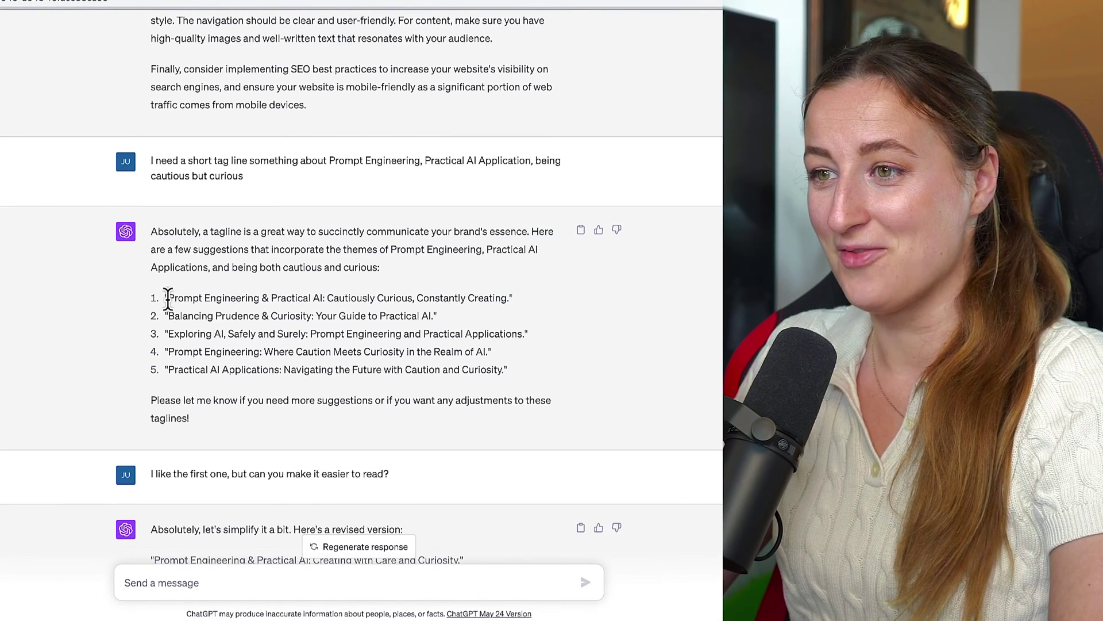
pyautogui.moveTo(168, 298); pyautogui.dragTo(512, 300)
pyautogui.click(529, 302)
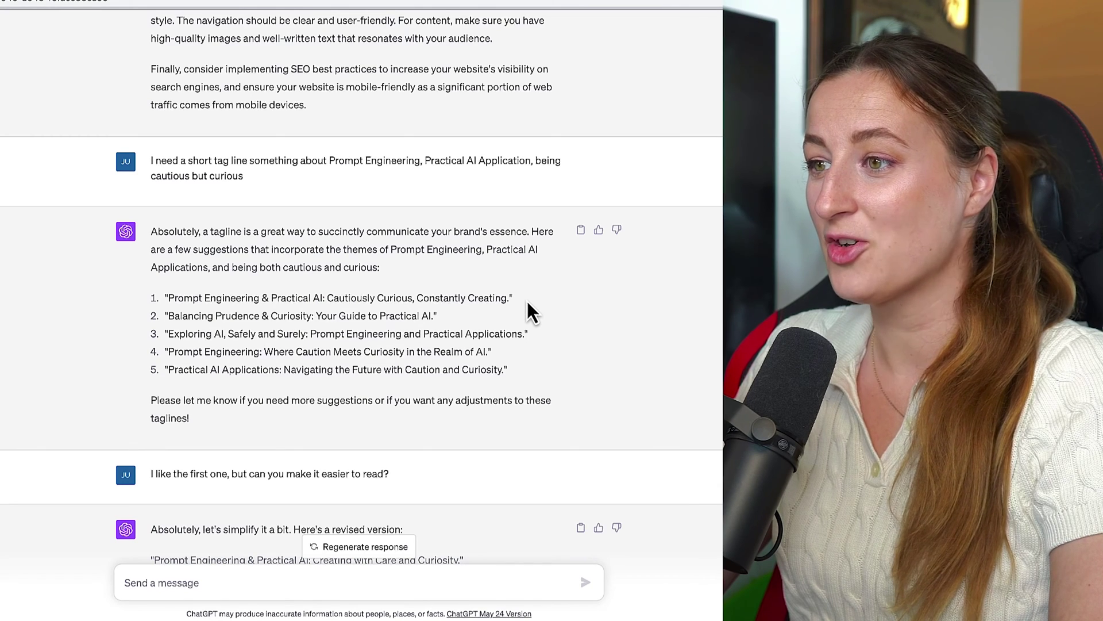
pyautogui.moveTo(508, 298); pyautogui.dragTo(366, 296)
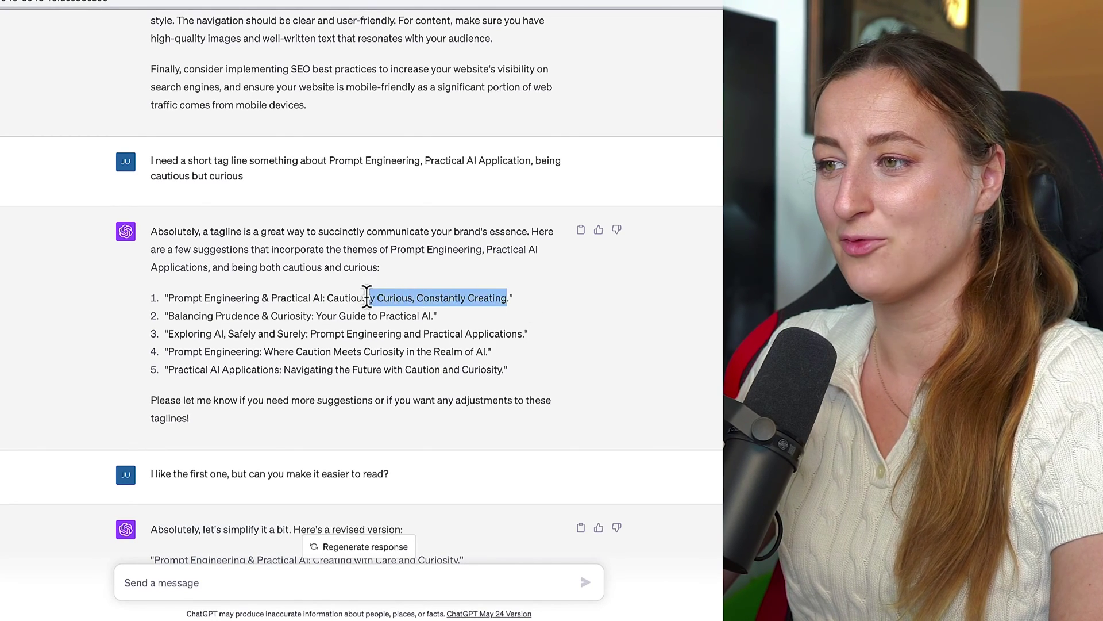
pyautogui.click(522, 301)
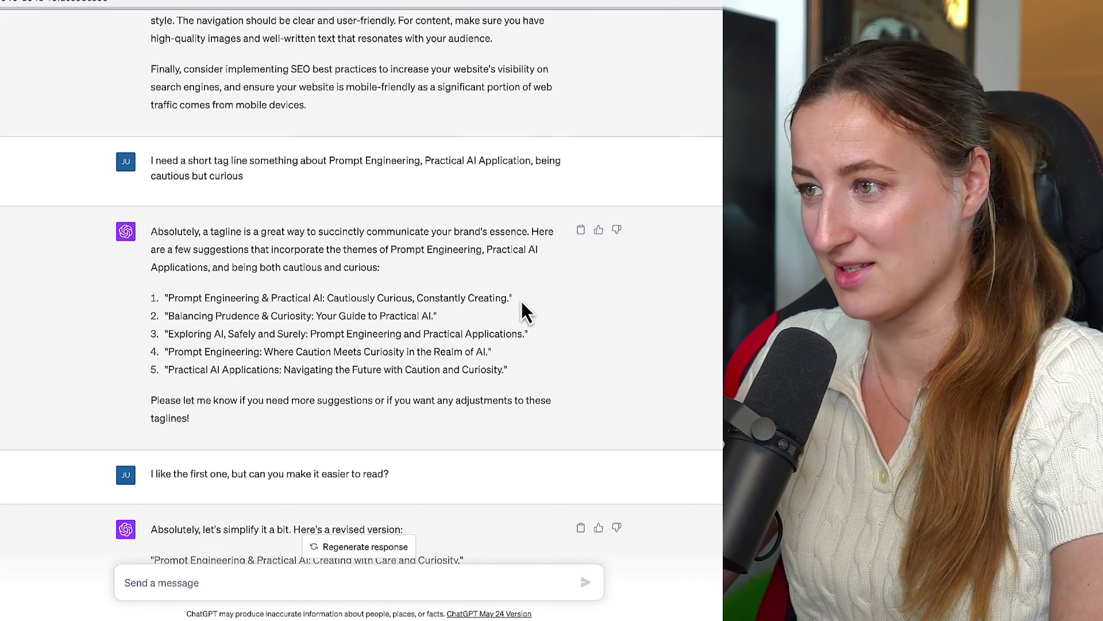
pyautogui.moveTo(327, 298); pyautogui.dragTo(510, 296)
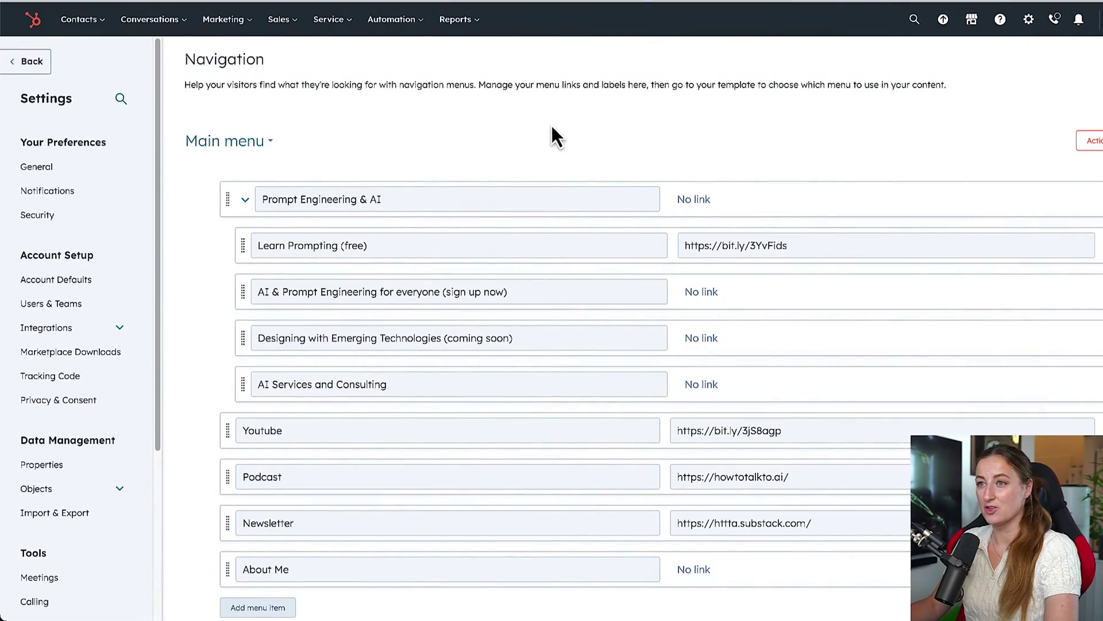
# Step: Create a new website page named 'About Me' from the Website pages list
pyautogui.moveTo(227, 23)
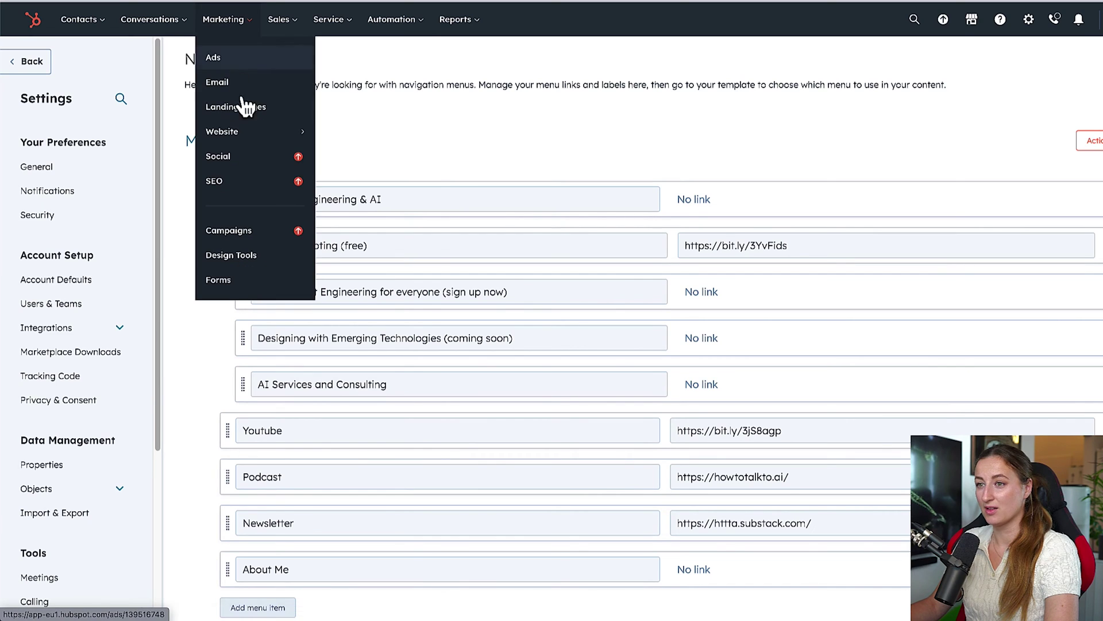
pyautogui.moveTo(256, 134)
pyautogui.click(351, 65)
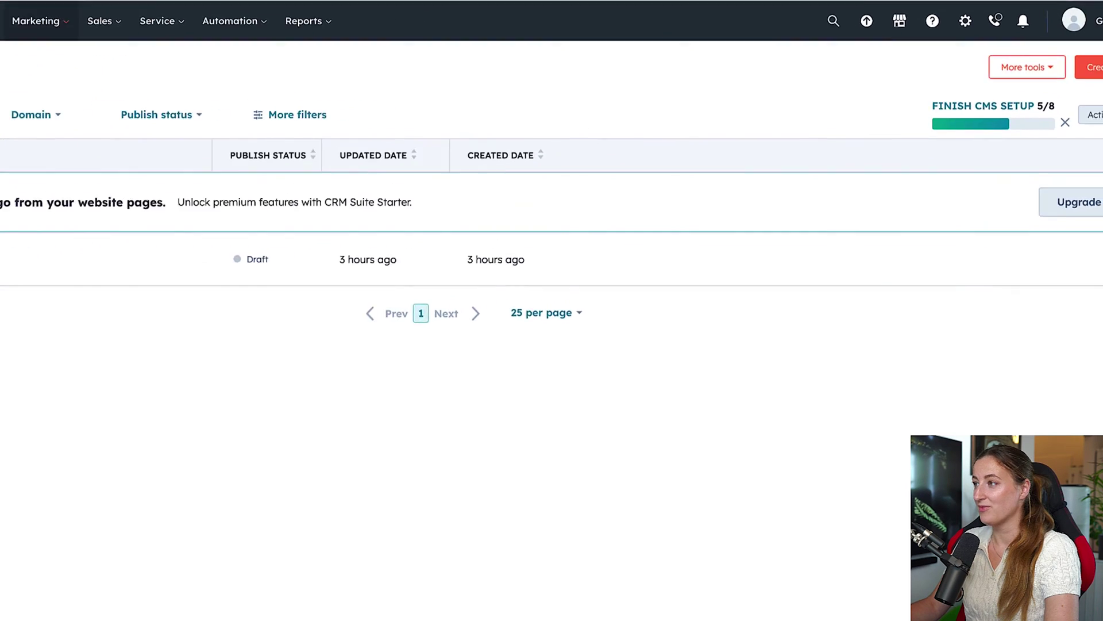
pyautogui.click(1102, 59)
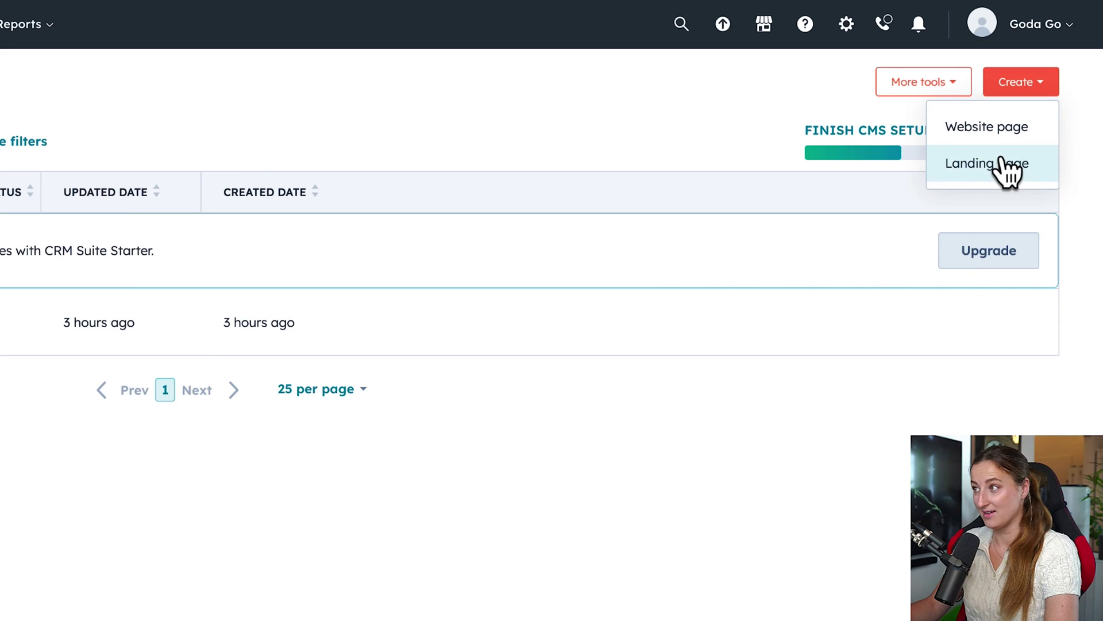
pyautogui.click(995, 128)
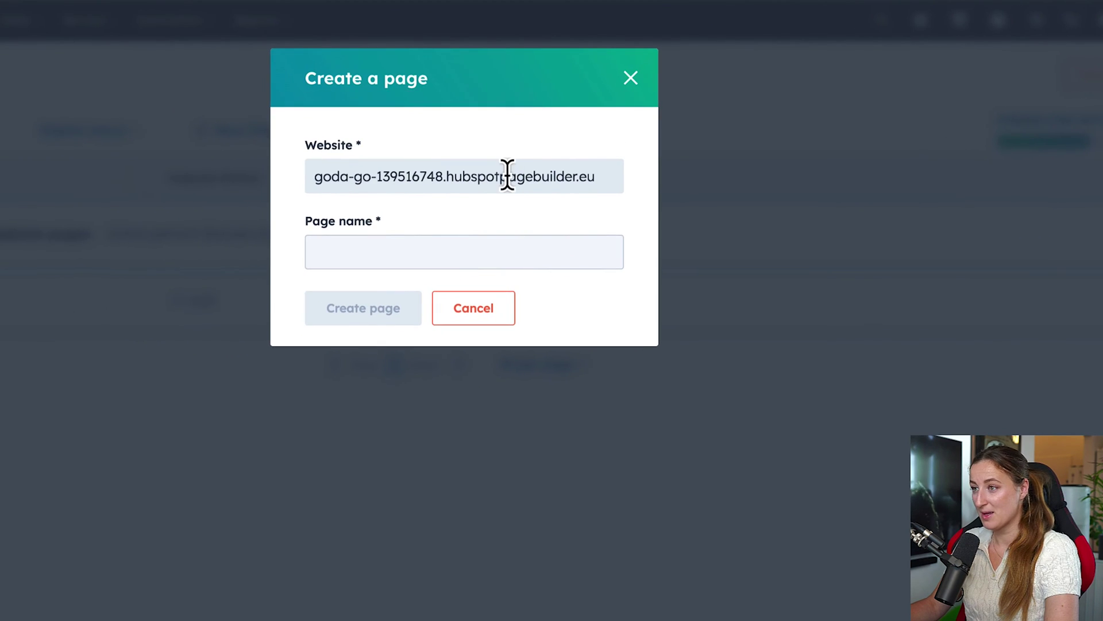
pyautogui.click(376, 266)
pyautogui.write('About Me')
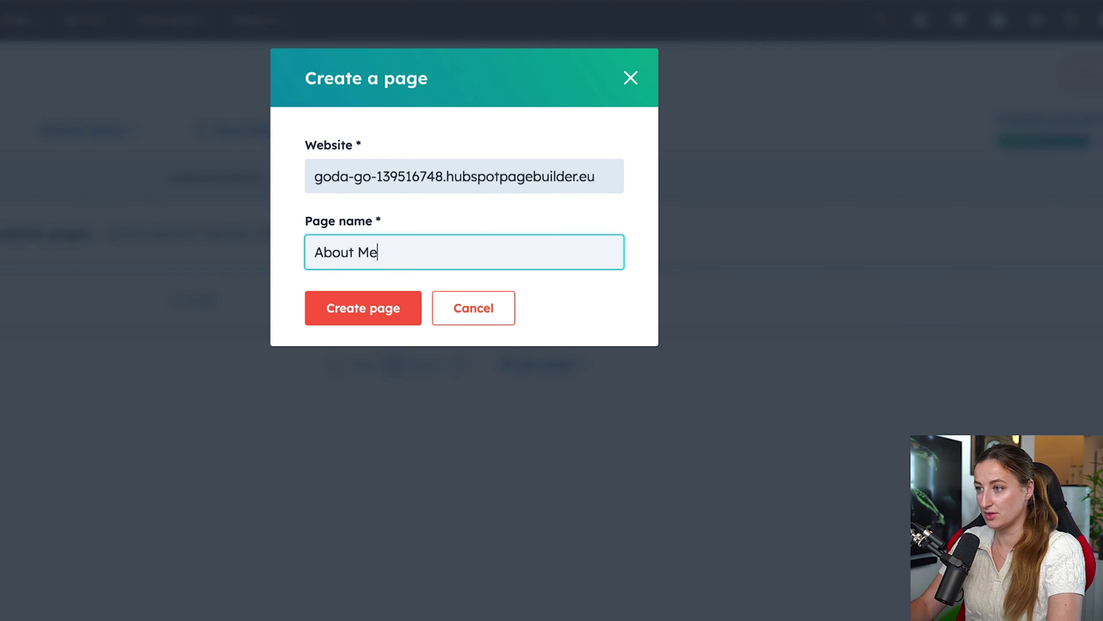
pyautogui.press('Return')
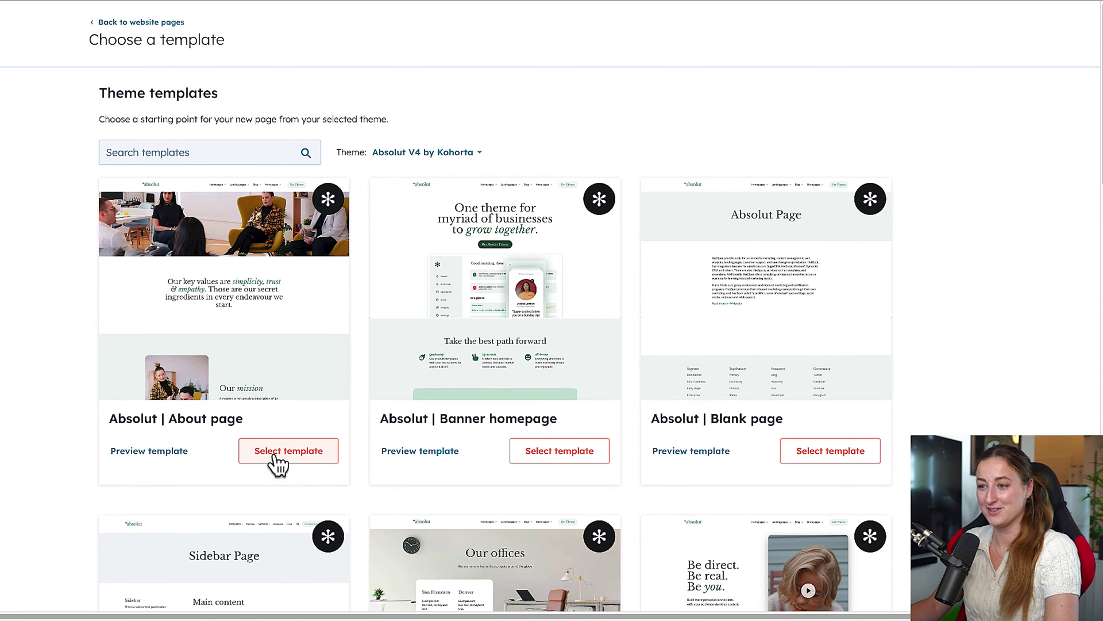
# Step: Build the page on the Absolut About template and preview its tagline hero with video card
pyautogui.click(274, 453)
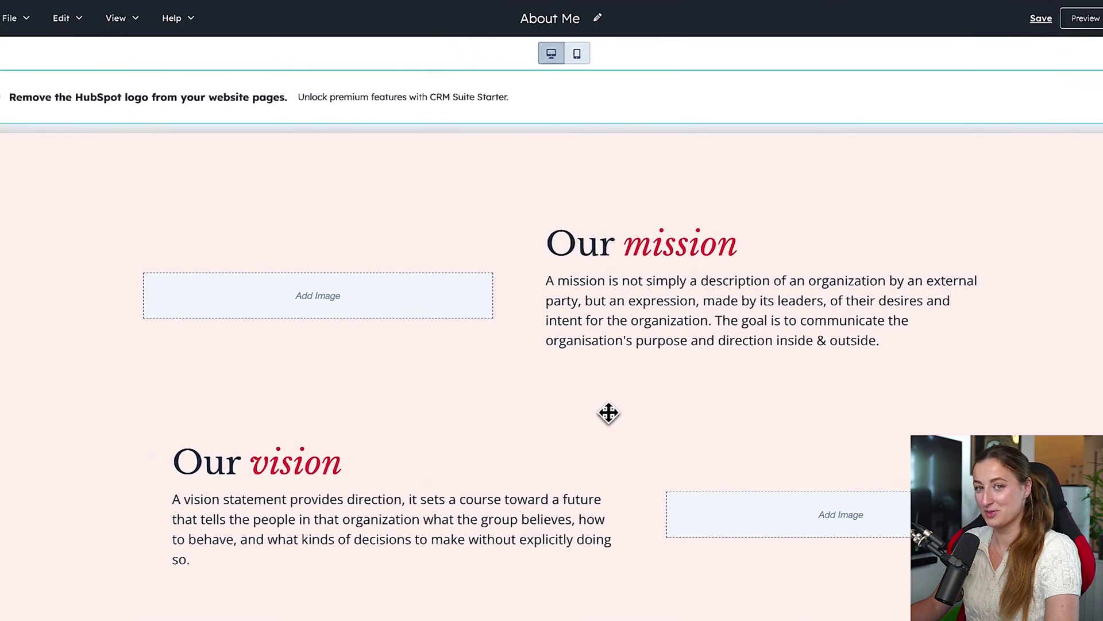
pyautogui.moveTo(631, 417)
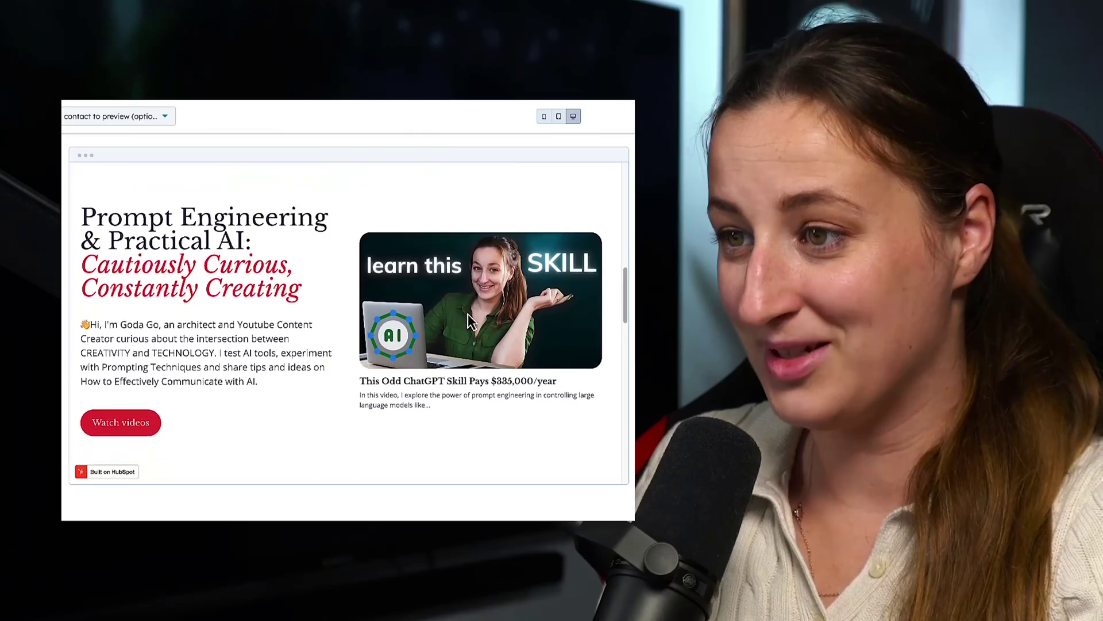
# Step: Expand the preview's Prompt Engineering & AI menu to reveal its four links
pyautogui.scroll(-3, 467, 314)
pyautogui.scroll(-5, 468, 319)
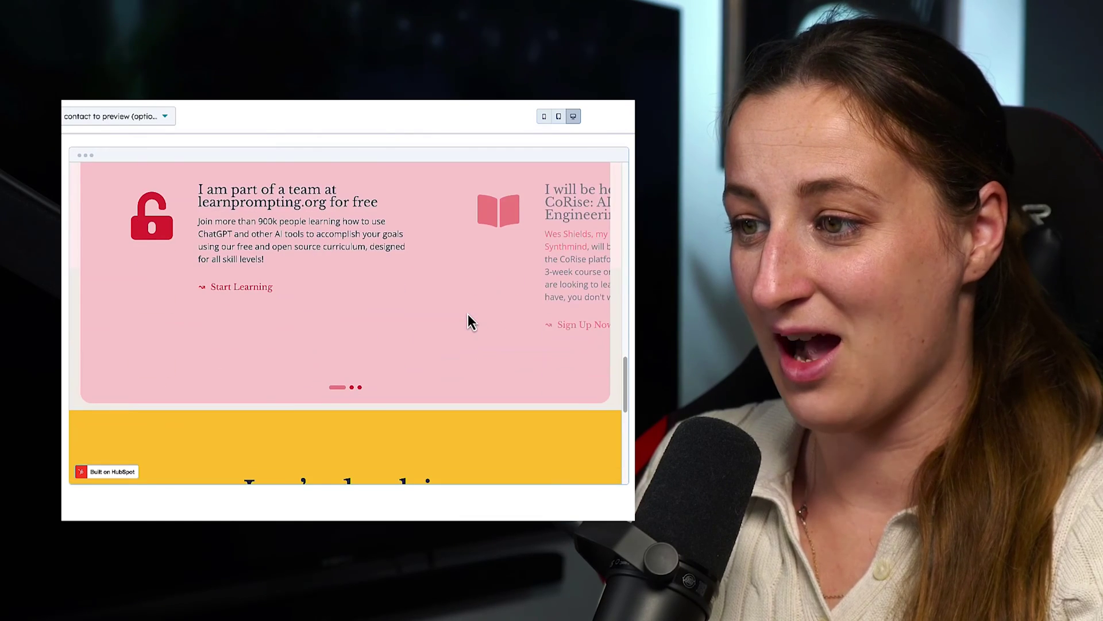
pyautogui.scroll(15, 399, 251)
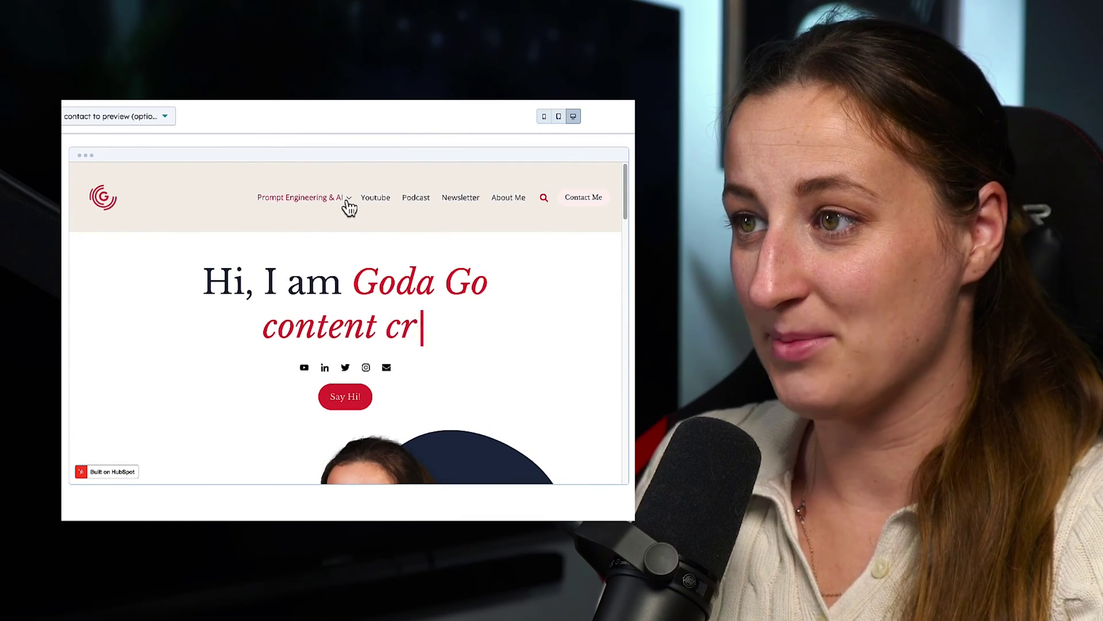
pyautogui.click(348, 199)
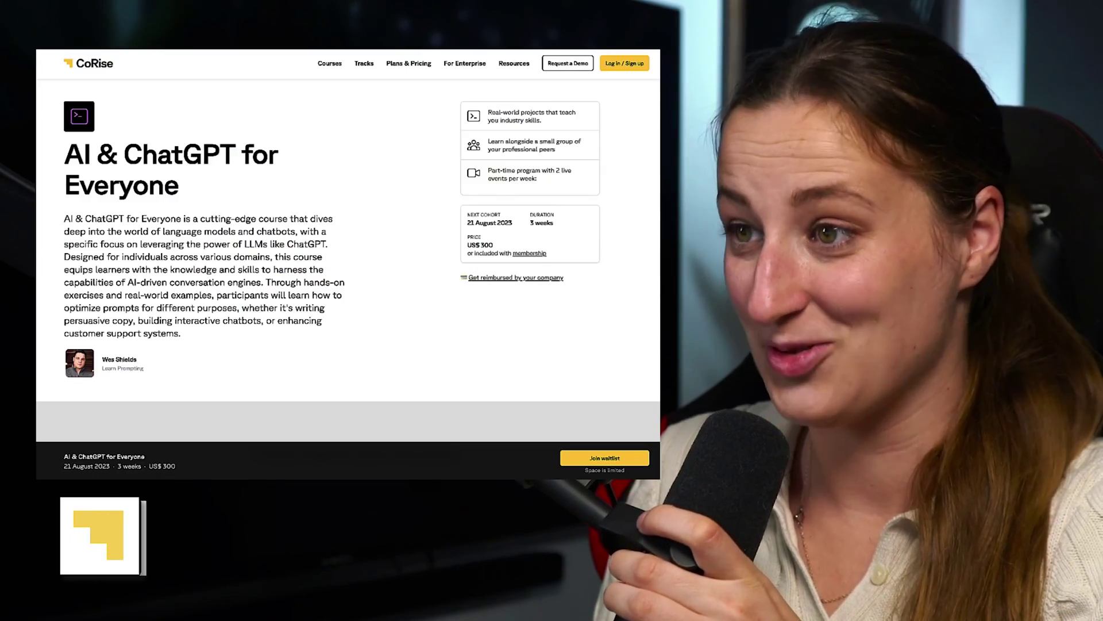
# Step: Scroll the CoRise 'AI & ChatGPT for Everyone' page past the instructor to the Week 1 and 2 curriculum
pyautogui.scroll(-4, 349, 260)
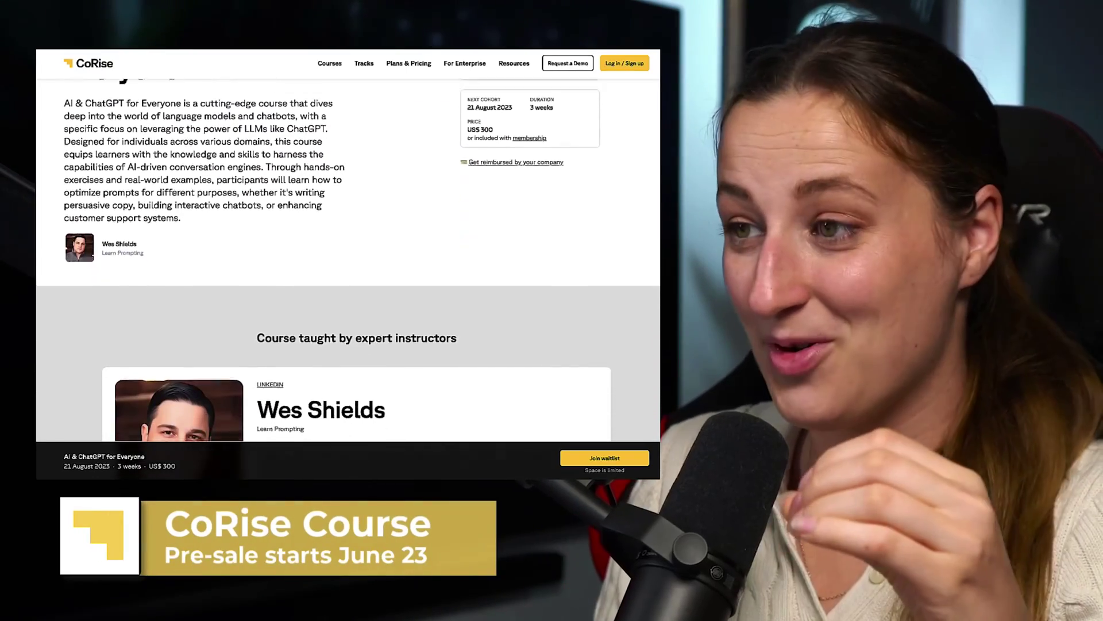
pyautogui.scroll(-3, 348, 260)
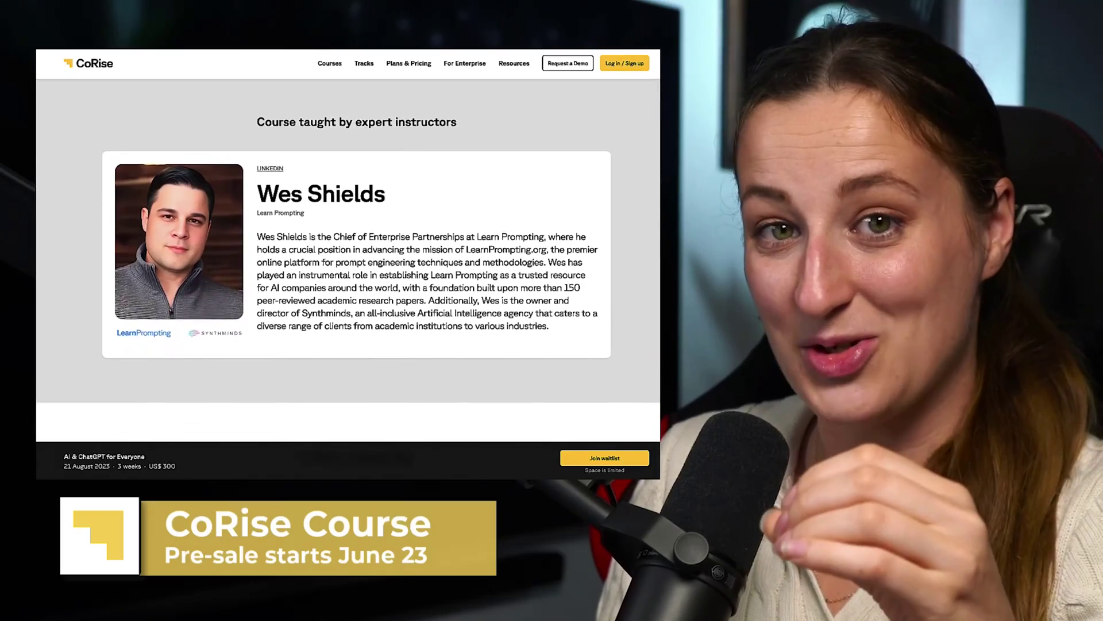
pyautogui.scroll(-5, 348, 260)
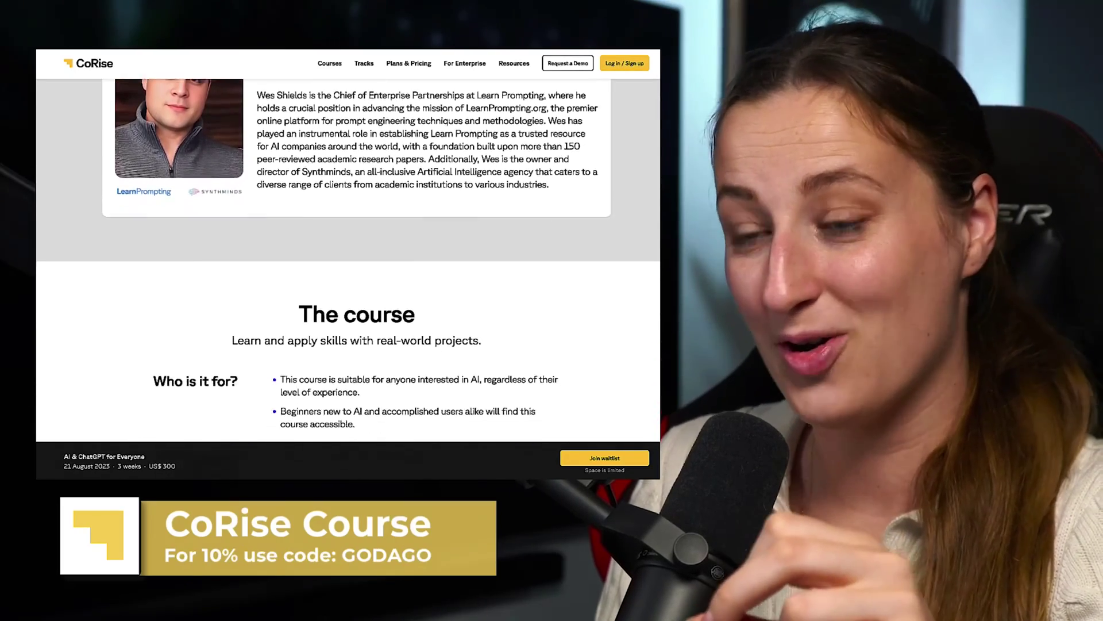
pyautogui.scroll(-5, 348, 259)
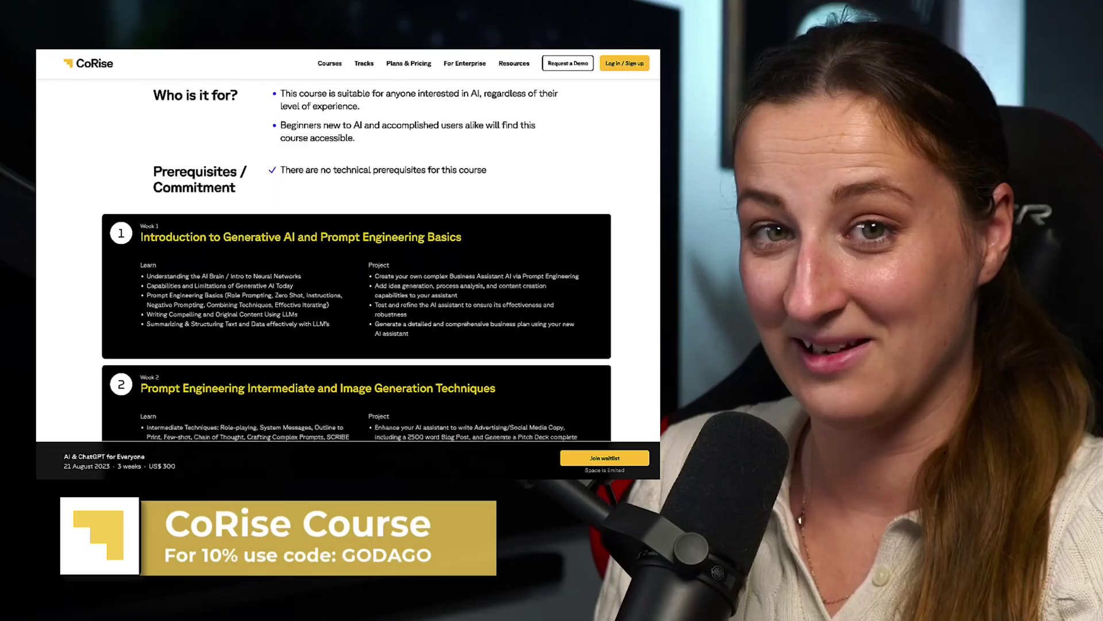
pyautogui.scroll(-2, 349, 260)
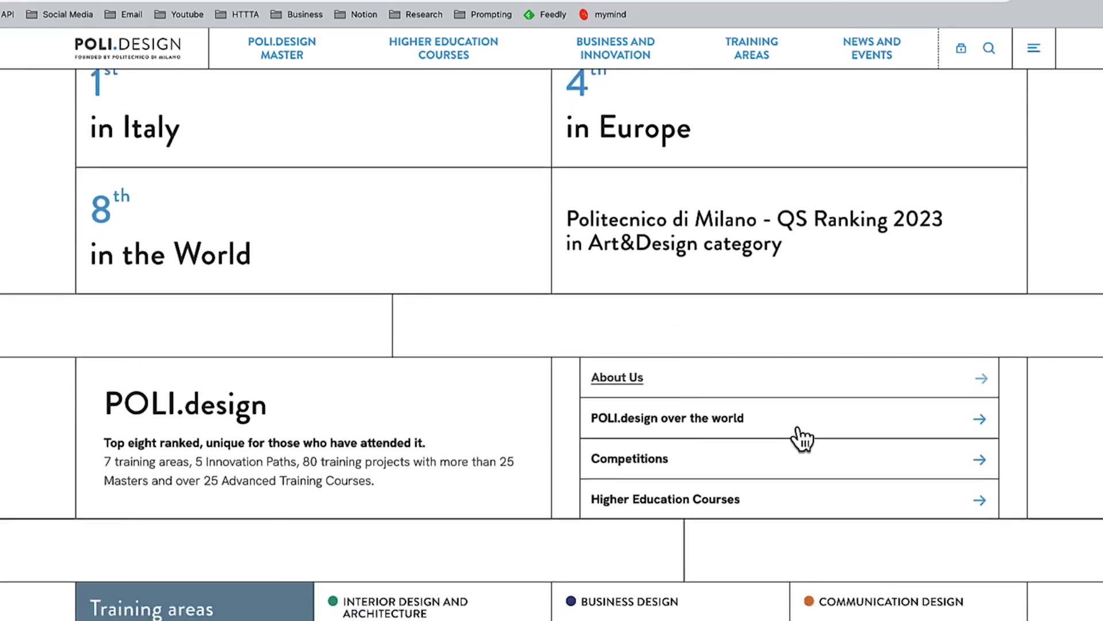
pyautogui.scroll(-6, 800, 429)
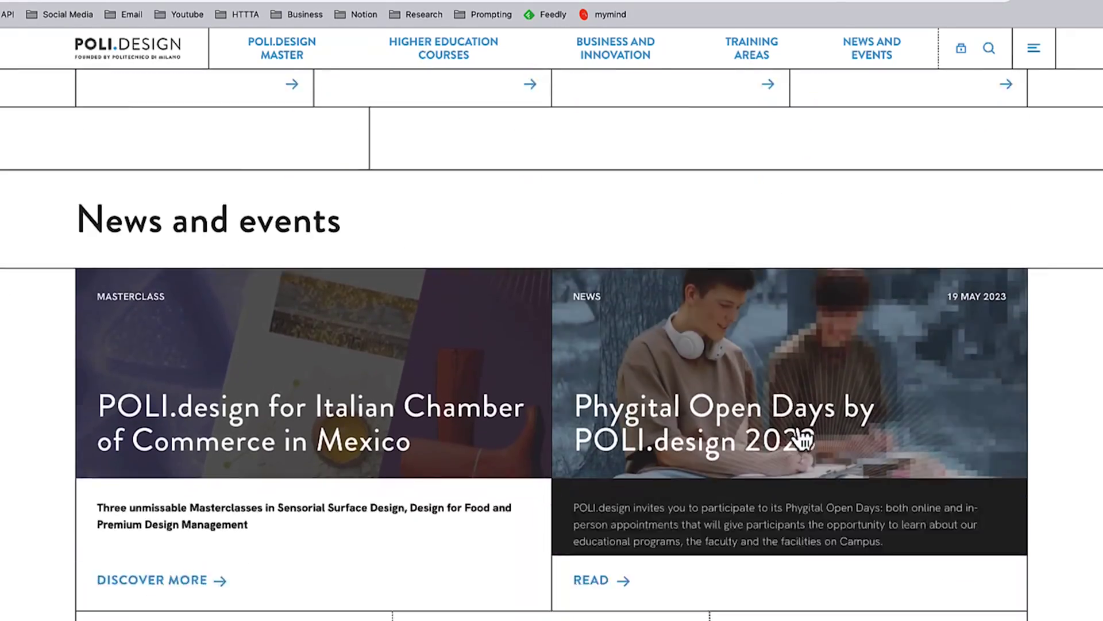
# Step: Scroll the POLI.design homepage through the rankings and overview to News and events
pyautogui.scroll(15, 798, 439)
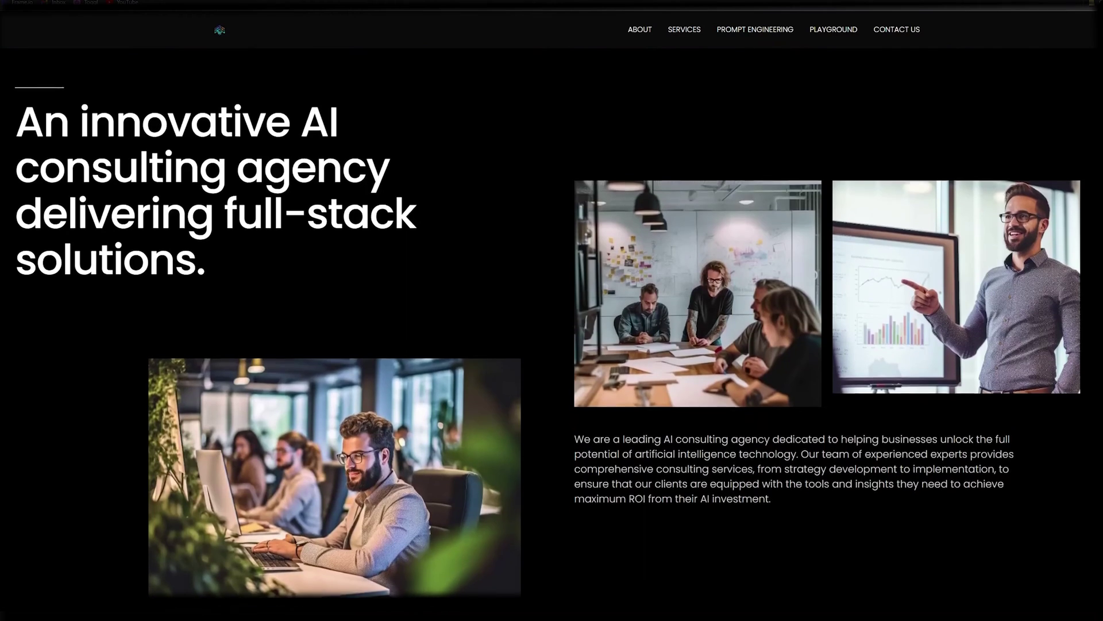
pyautogui.scroll(-3, 552, 311)
pyautogui.scroll(-2, 552, 310)
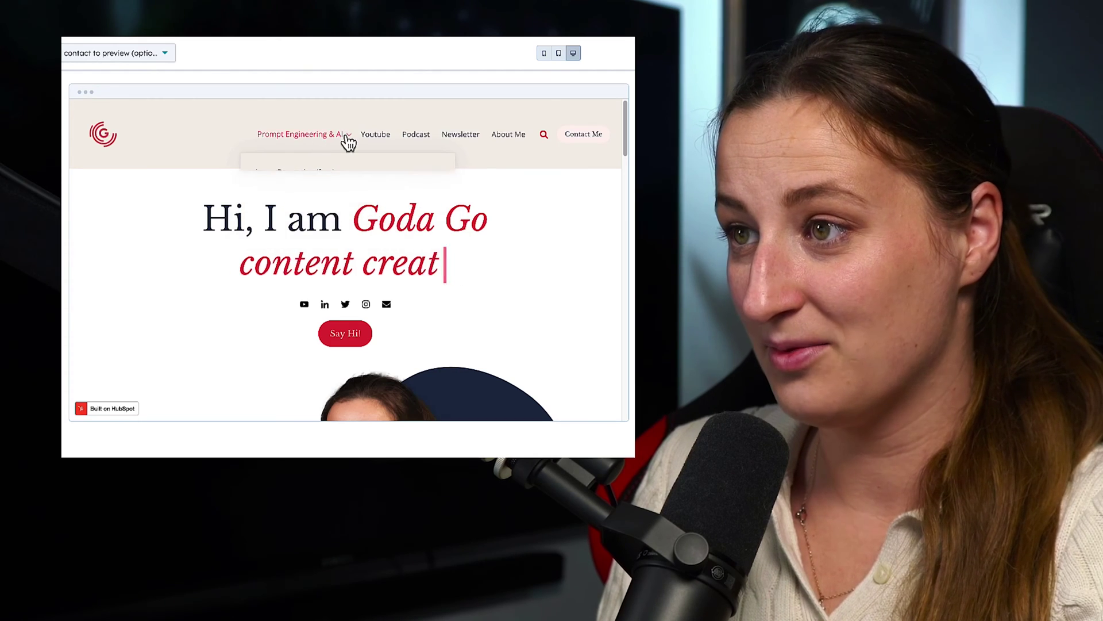
# Step: Start the 'Publish and manage your pages' task from the CMS setup checklist
pyautogui.scroll(-3, 591, 246)
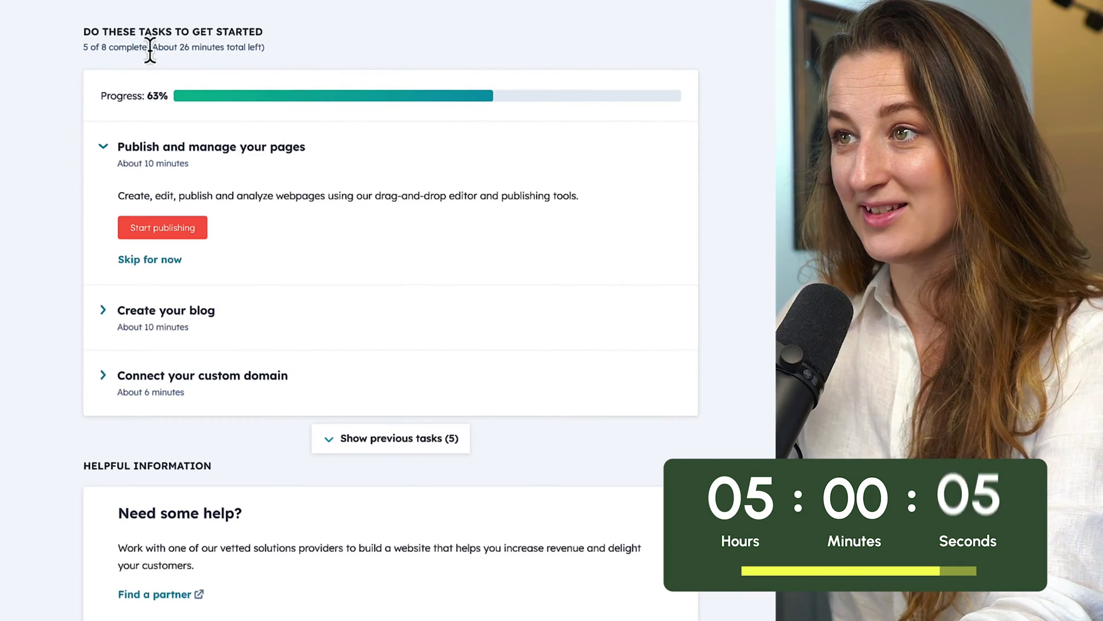
pyautogui.moveTo(150, 50); pyautogui.dragTo(271, 49)
pyautogui.click(343, 67)
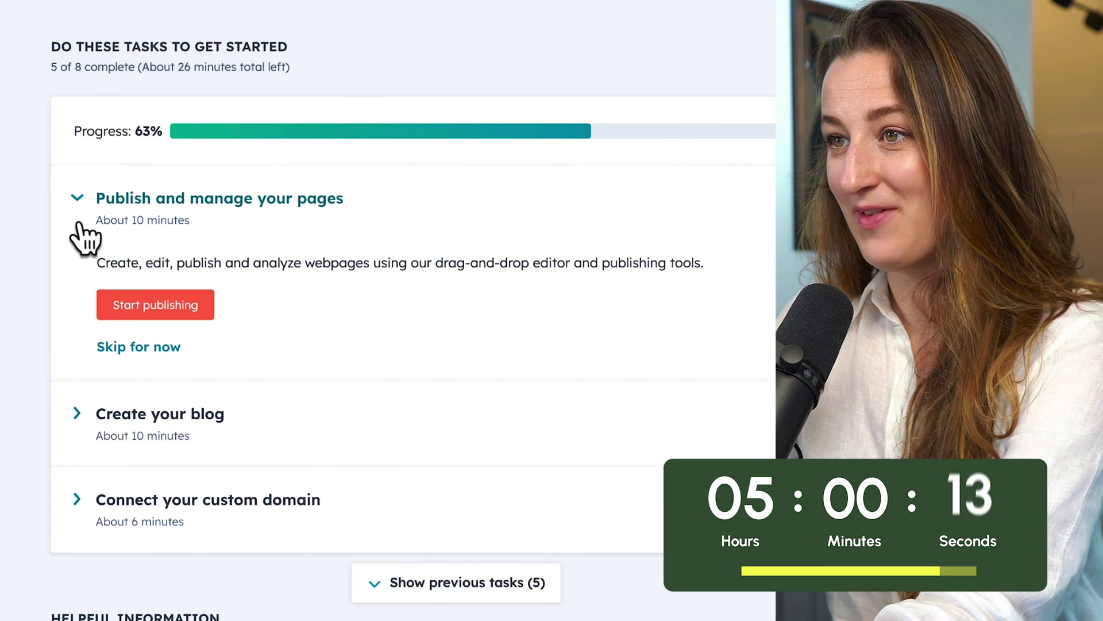
pyautogui.click(131, 306)
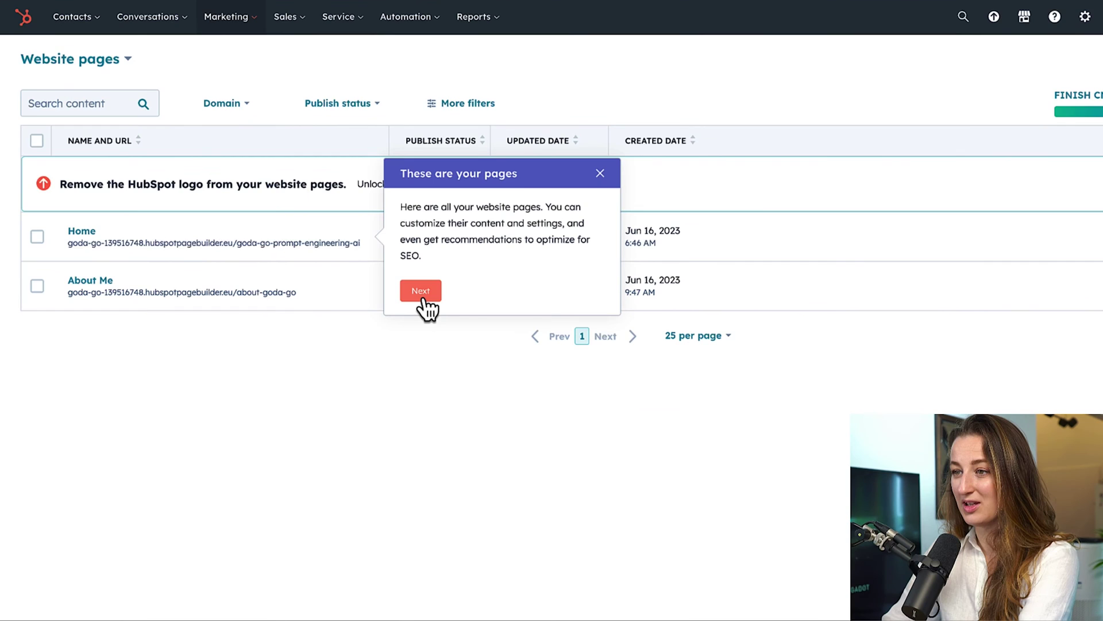
# Step: Advance the pages tour and open the Home page's more-actions menu
pyautogui.click(422, 293)
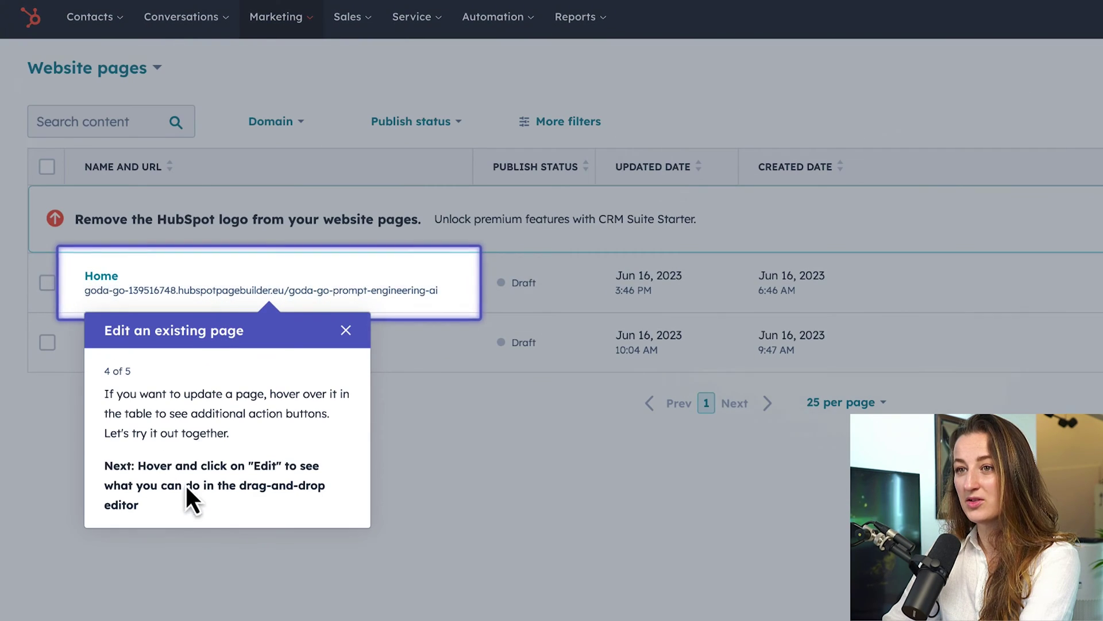
pyautogui.moveTo(222, 310)
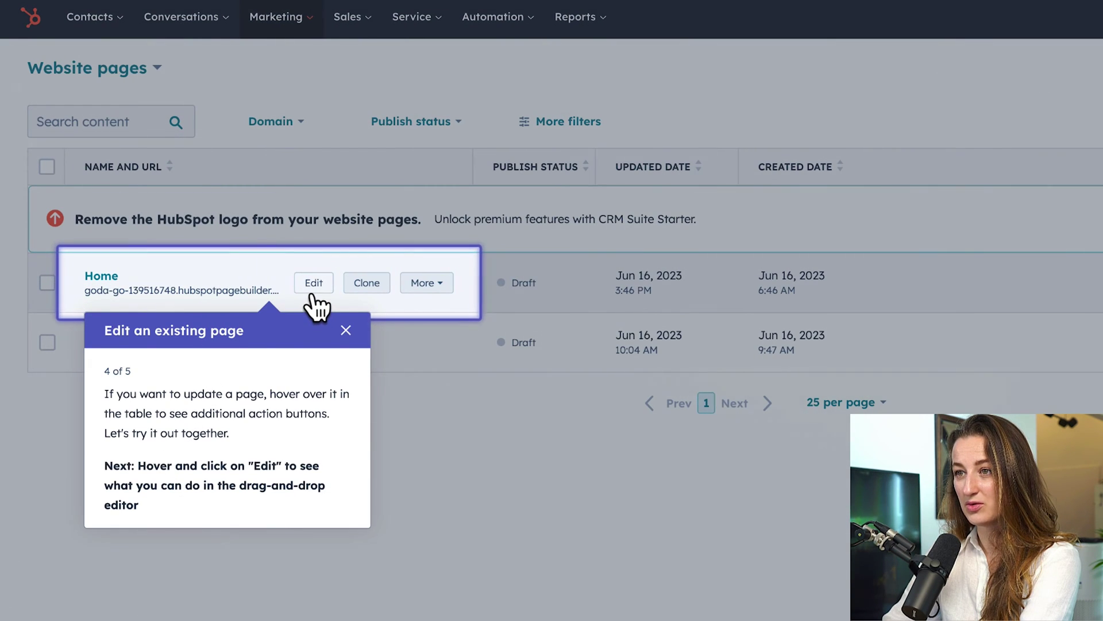
pyautogui.click(432, 285)
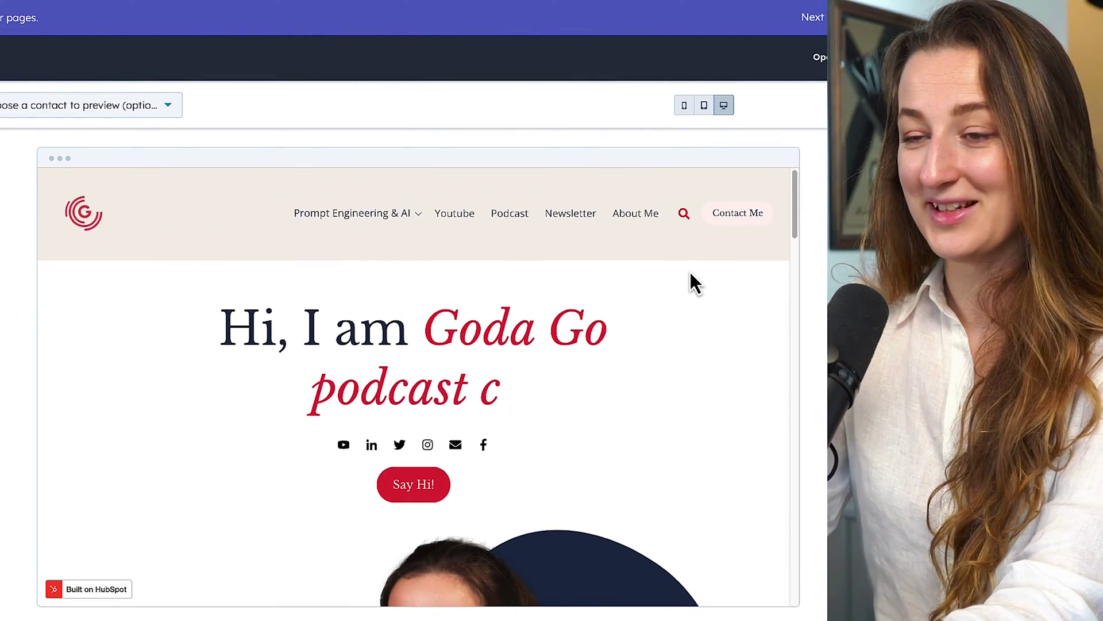
# Step: Scroll through the Home page preview down to the footer and back up
pyautogui.scroll(-5, 712, 287)
pyautogui.scroll(-1, 803, 315)
pyautogui.scroll(-4, 680, 305)
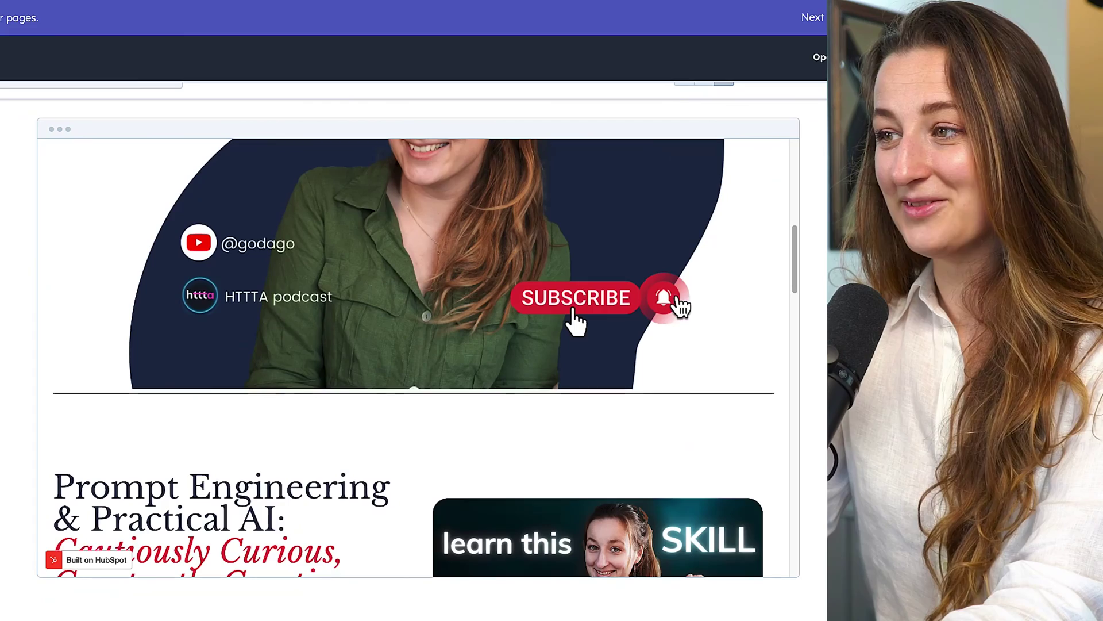
pyautogui.scroll(-5, 680, 294)
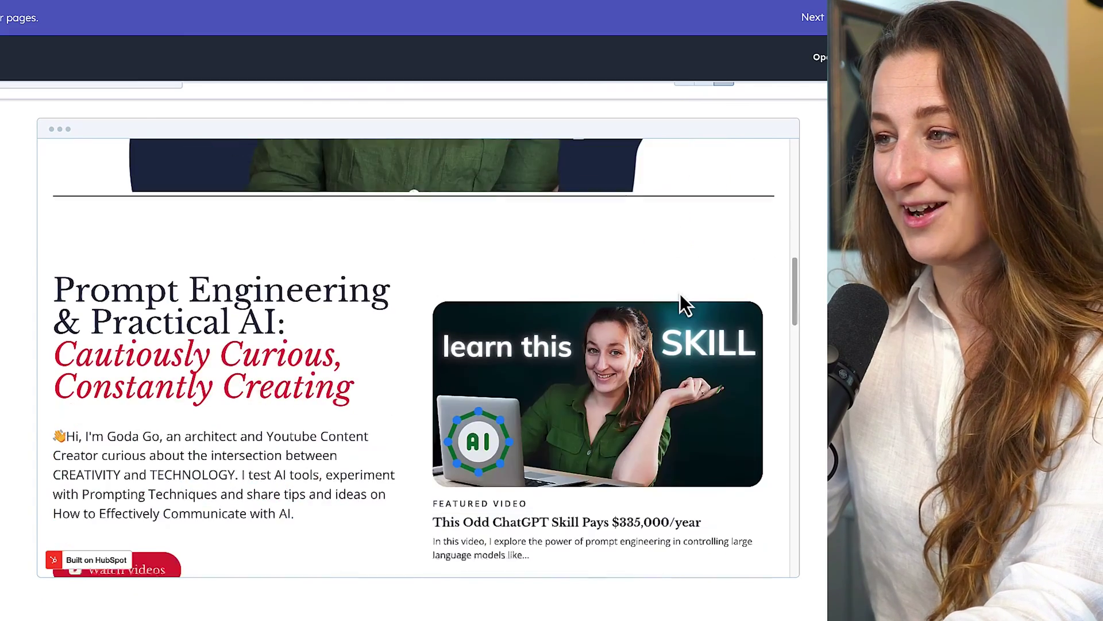
pyautogui.scroll(-10, 680, 294)
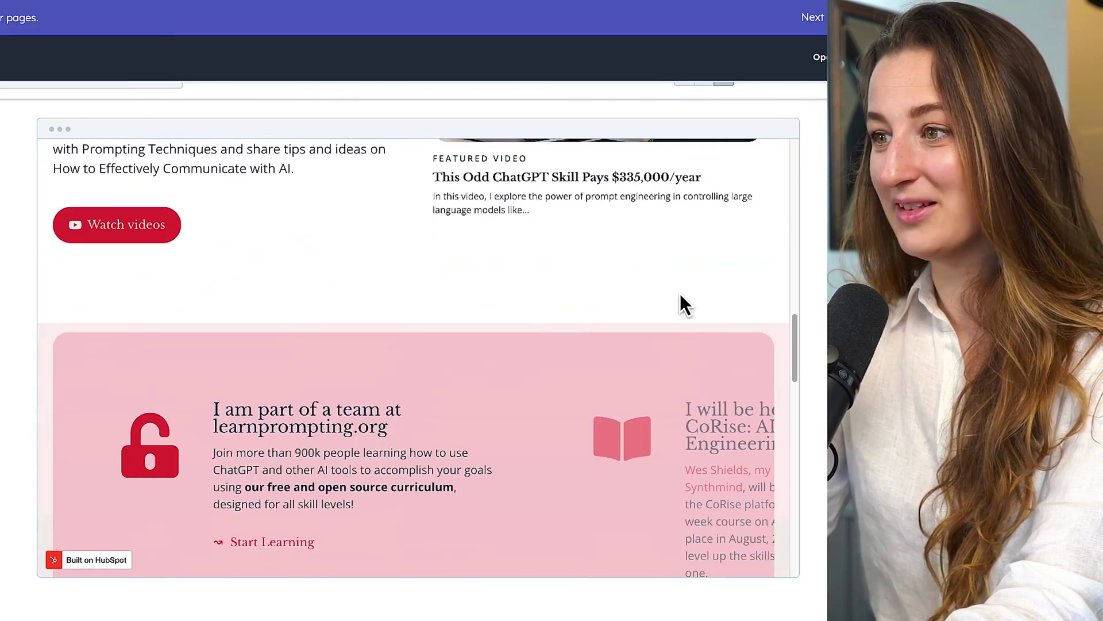
pyautogui.moveTo(49, 180); pyautogui.dragTo(203, 211)
pyautogui.click(314, 249)
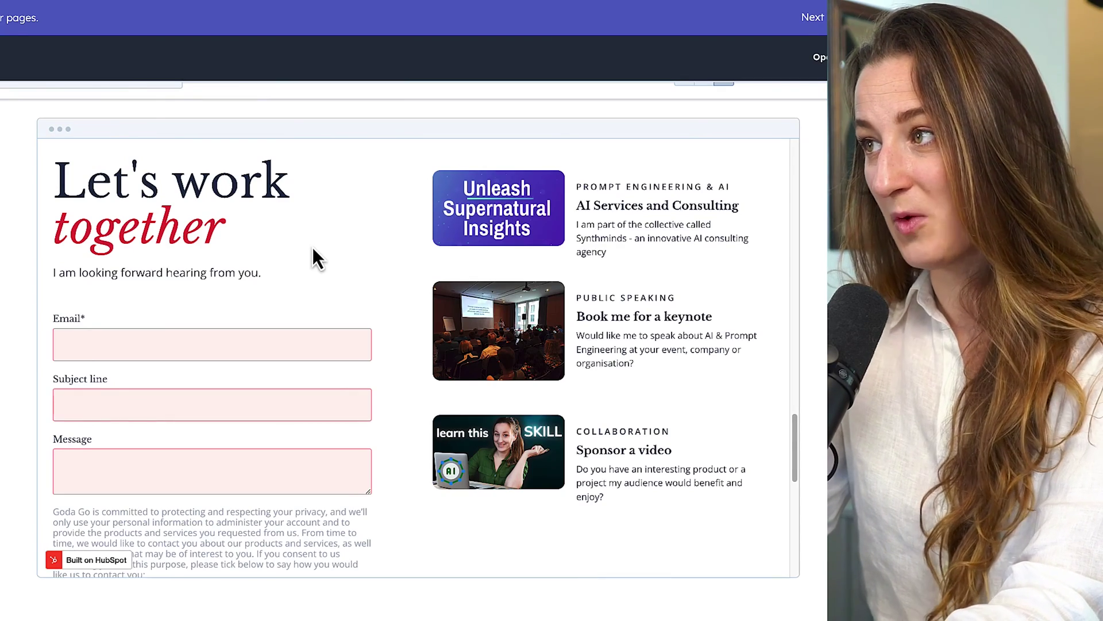
pyautogui.scroll(-10, 313, 247)
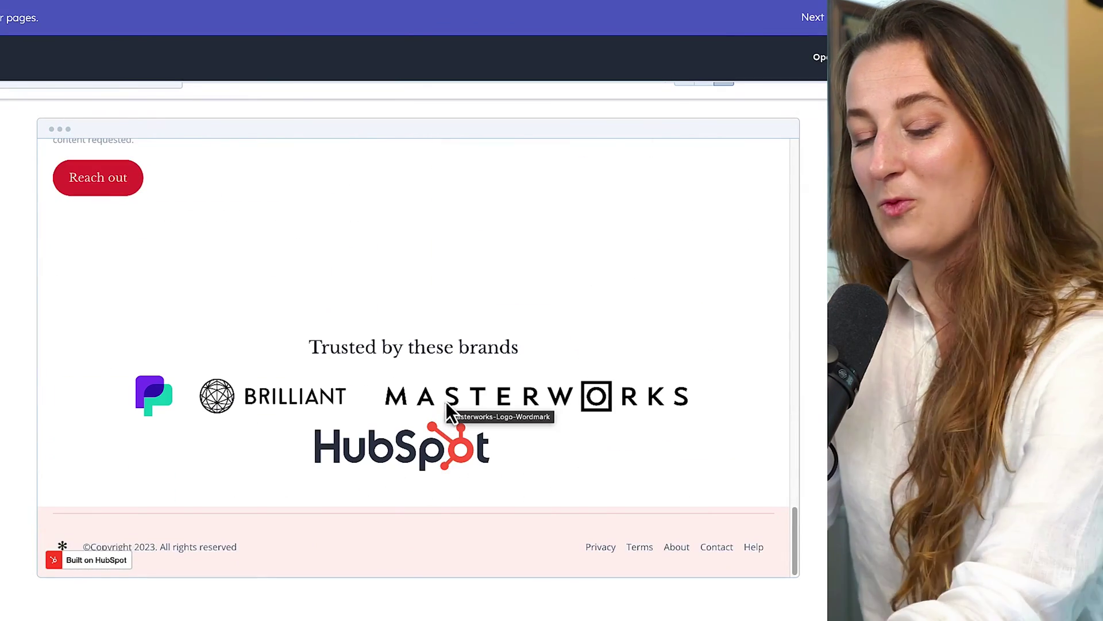
pyautogui.scroll(10, 453, 394)
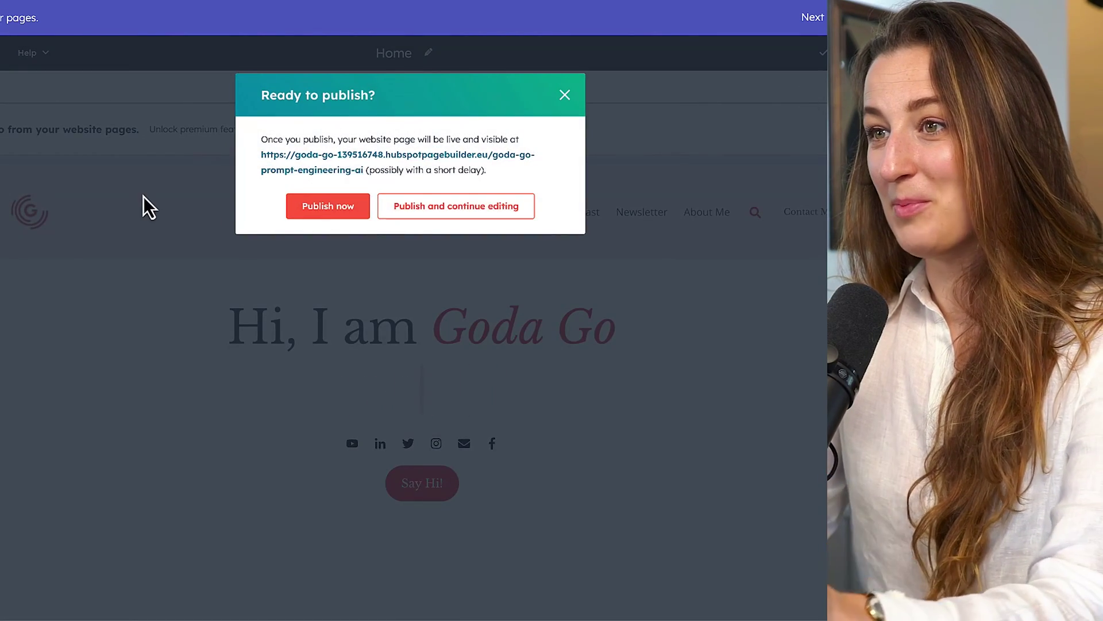
# Step: Publish the Home page now and expand the 'Connect your custom domain' checklist task
pyautogui.click(345, 206)
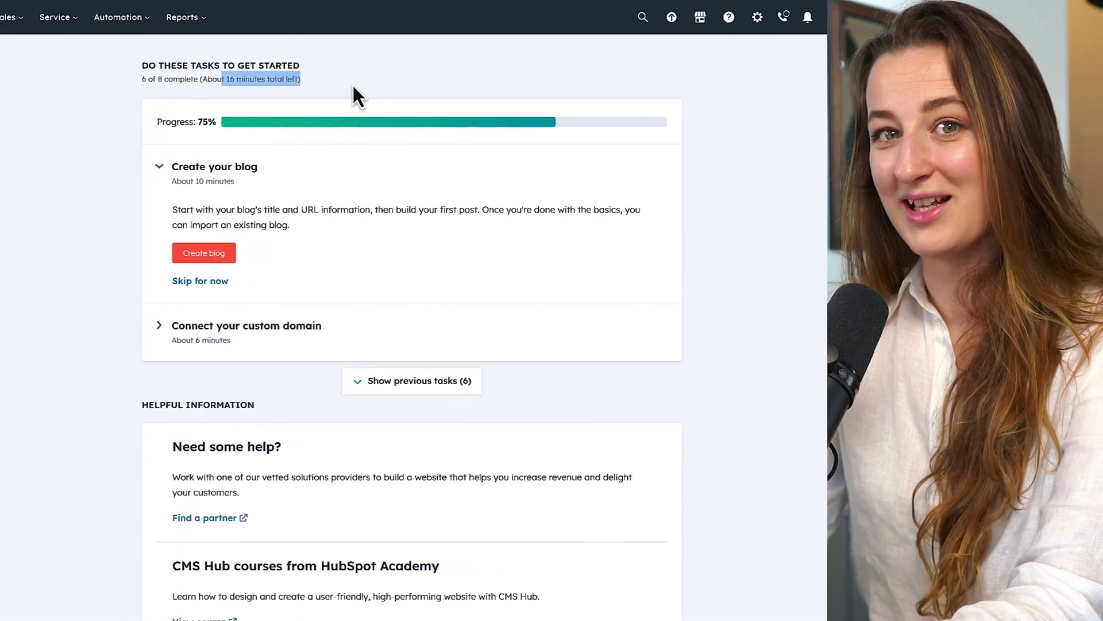
pyautogui.click(327, 106)
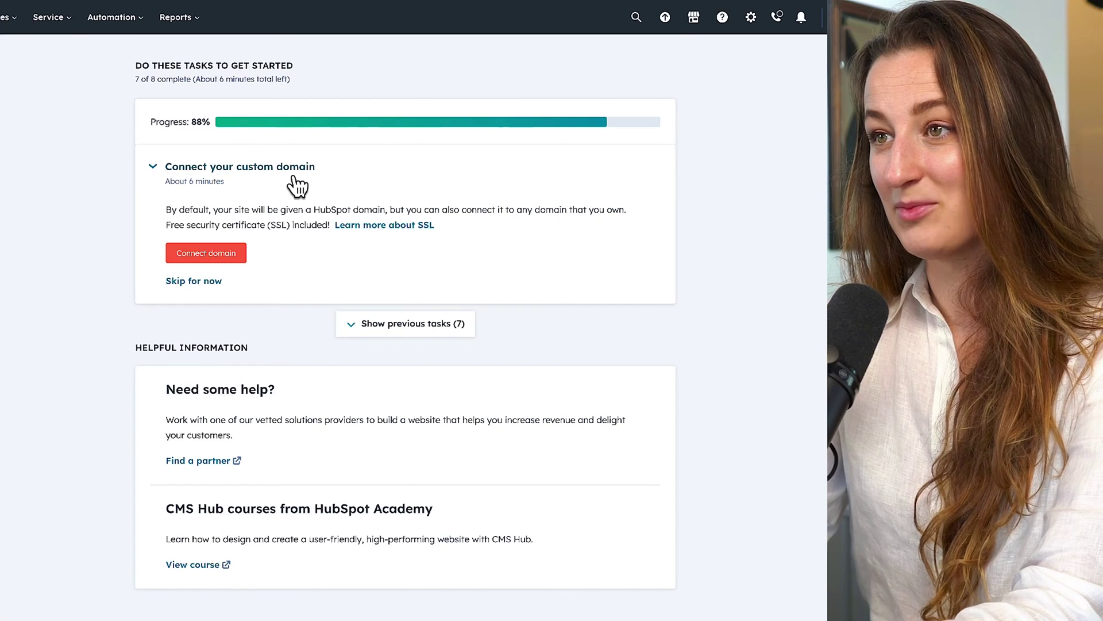
pyautogui.click(196, 183)
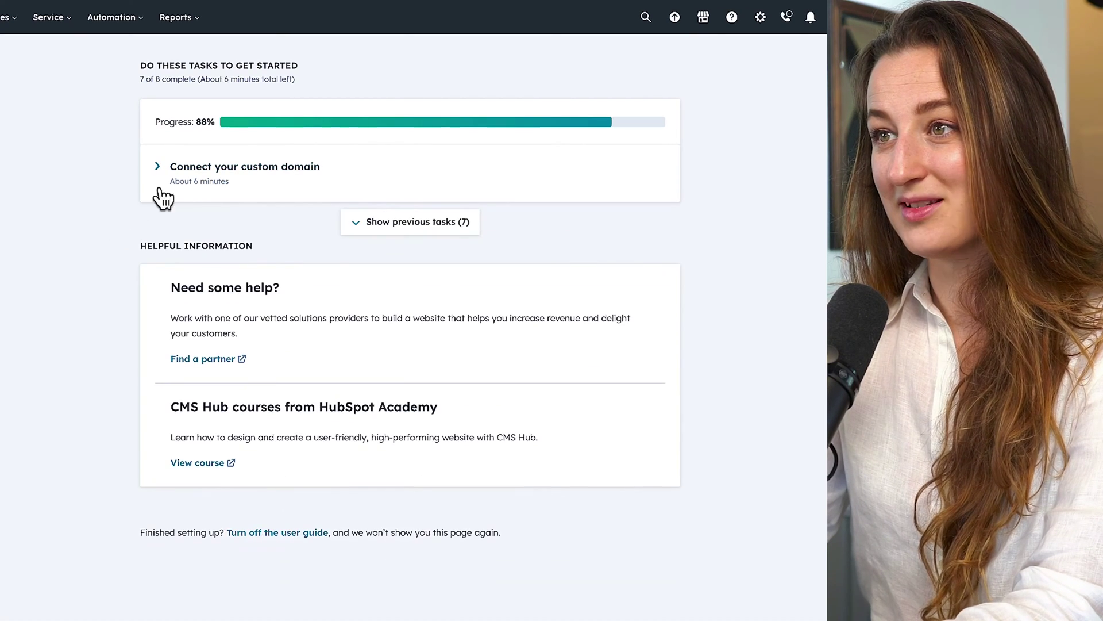
pyautogui.click(180, 178)
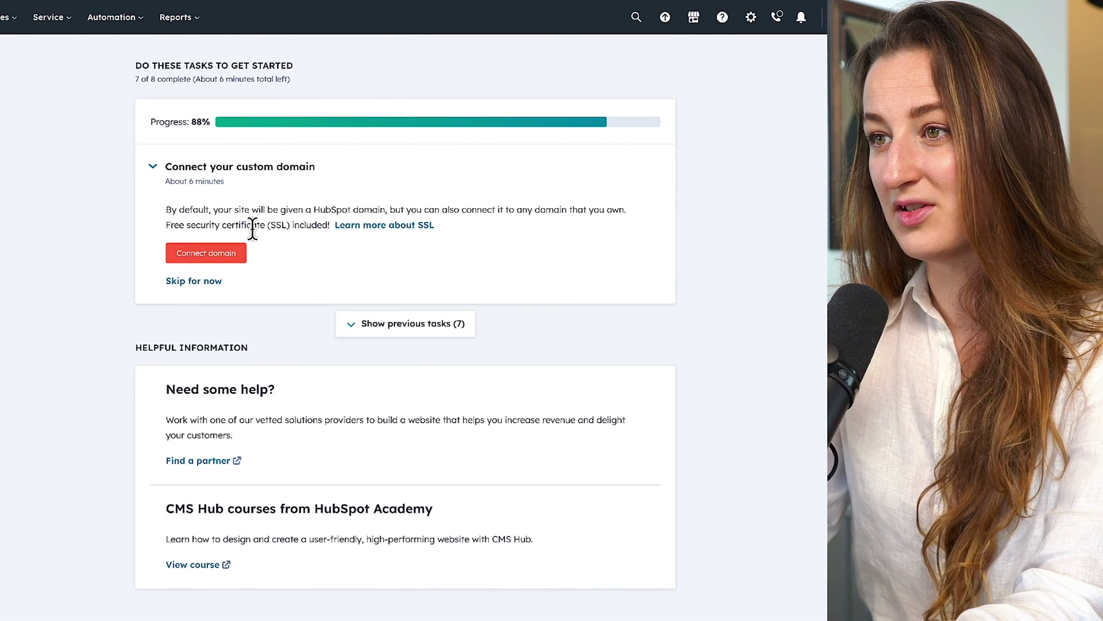
pyautogui.click(353, 243)
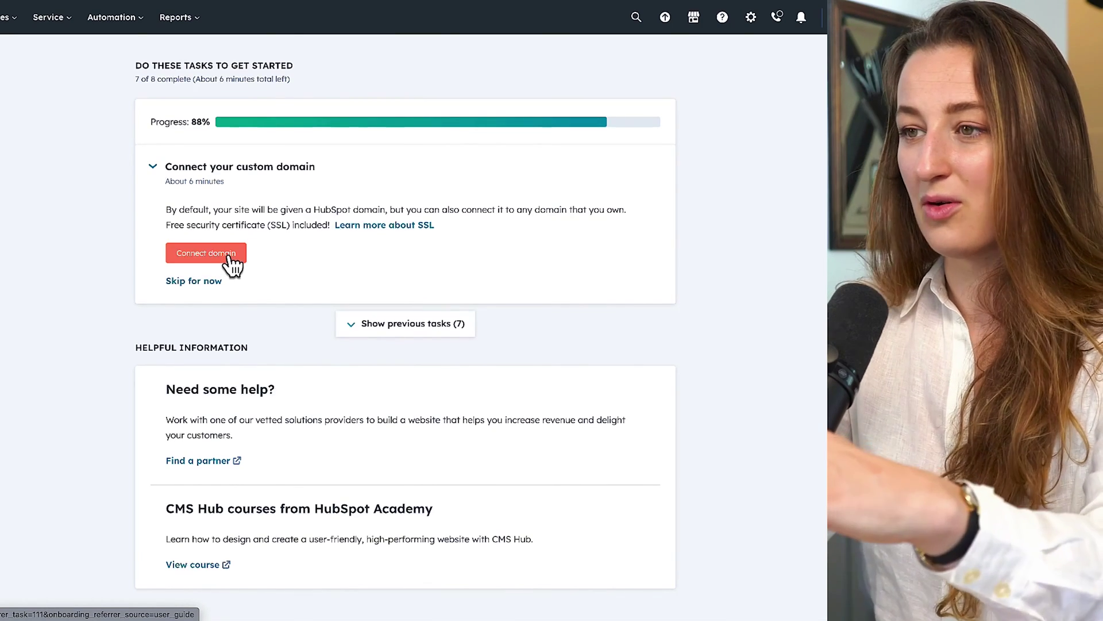
# Step: Choose Connect domain, then Buy a domain, and open GoDaddy's domain search
pyautogui.click(219, 261)
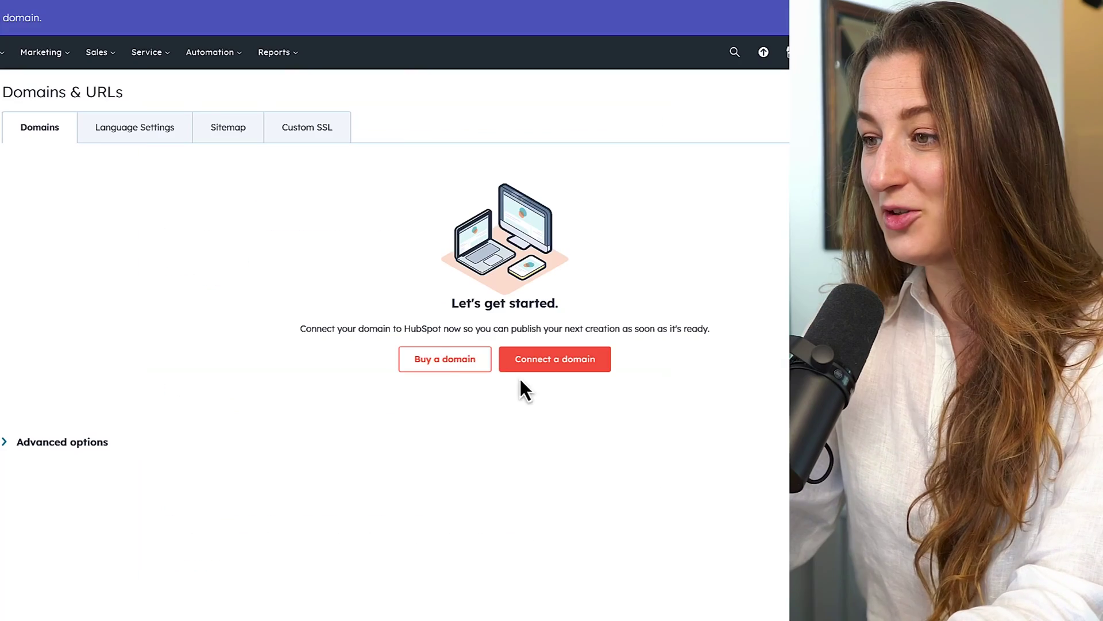
pyautogui.click(458, 367)
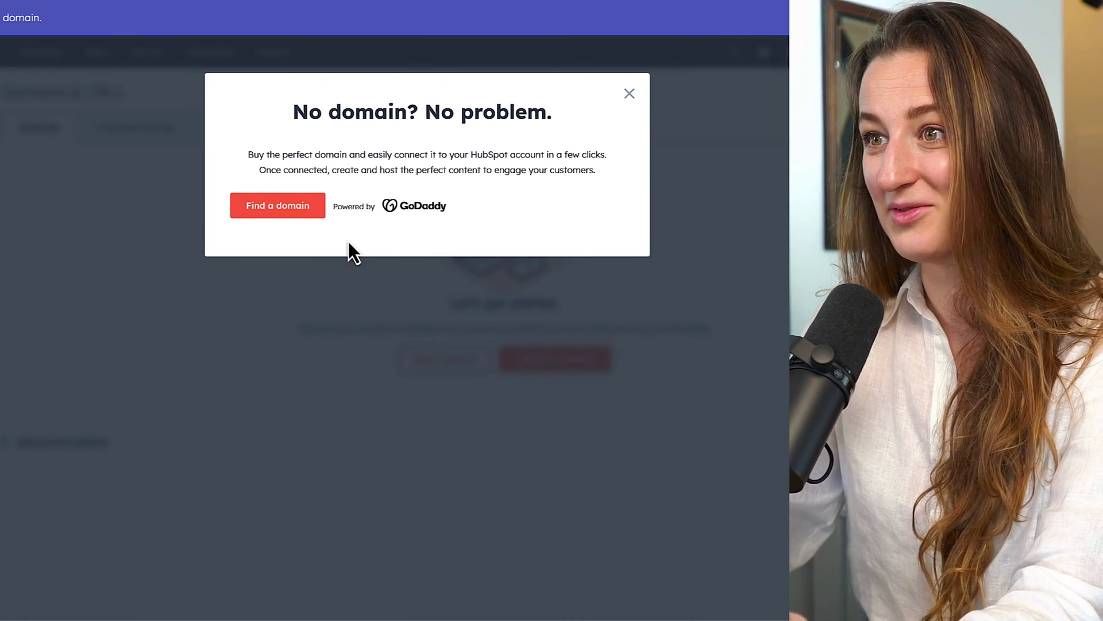
pyautogui.click(278, 205)
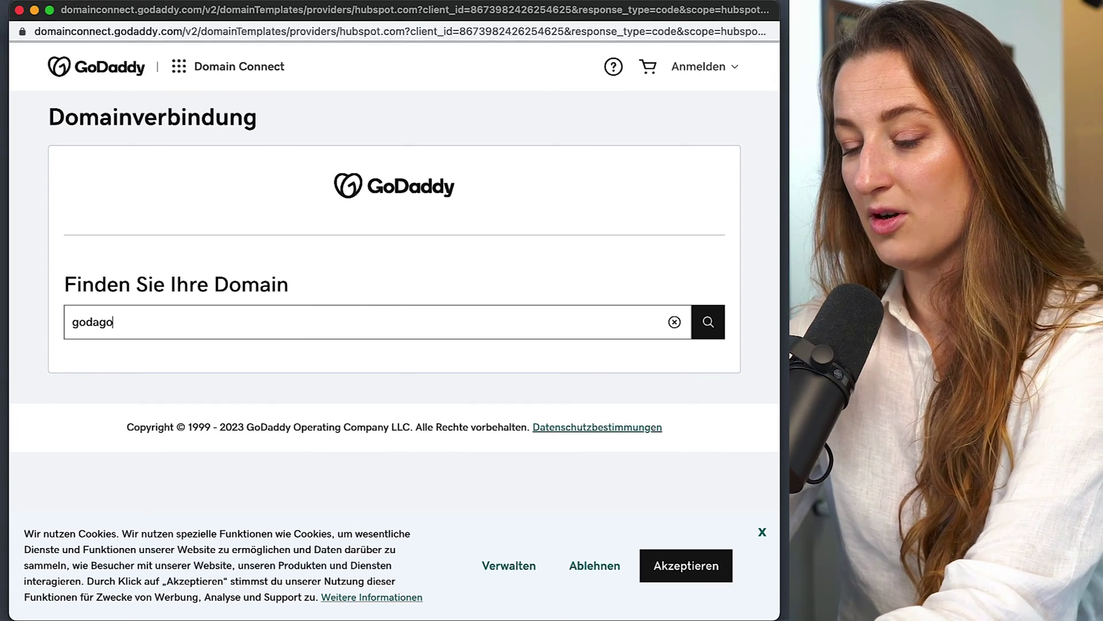
# Step: Search GoDaddy for godago.com and review the taken result and suggestions like godago.de
pyautogui.click(711, 334)
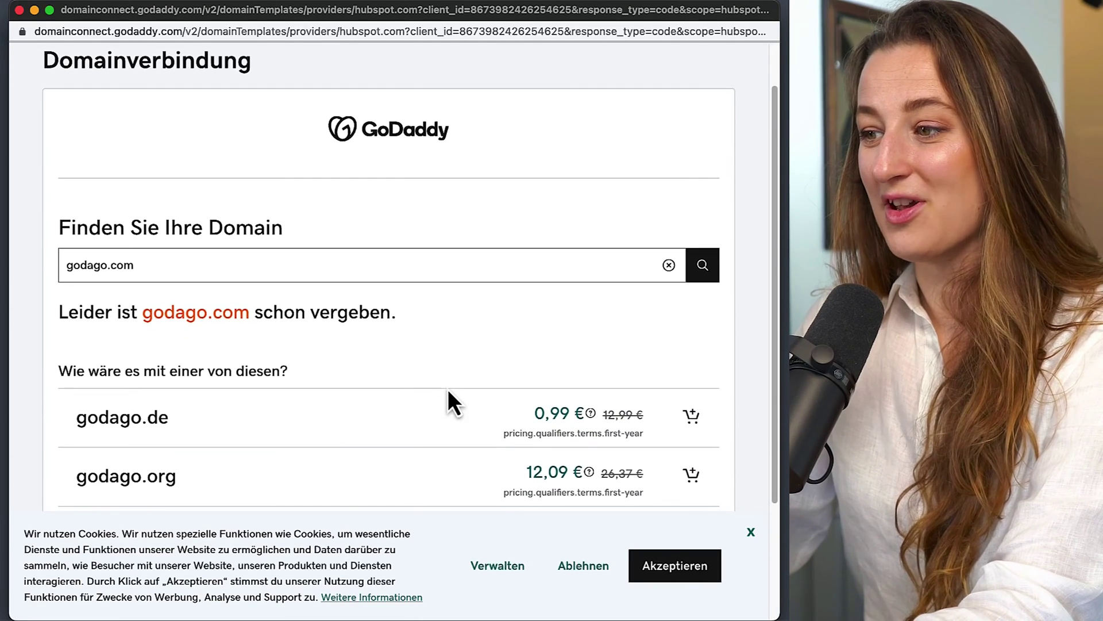
pyautogui.scroll(-2, 448, 391)
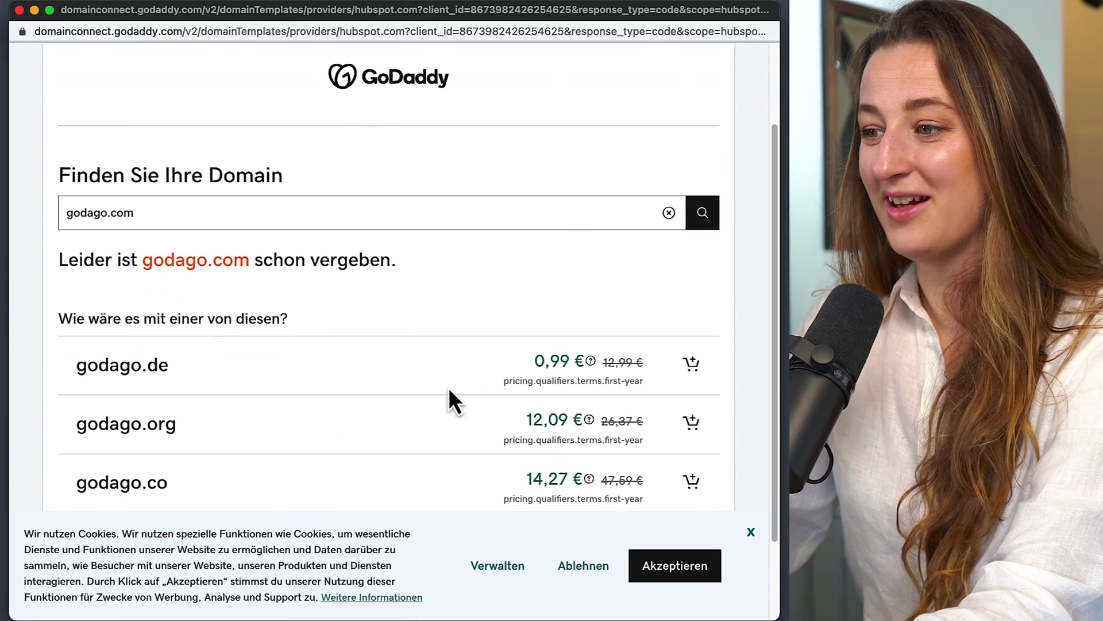
pyautogui.doubleClick(156, 366)
pyautogui.click(310, 381)
pyautogui.scroll(1, 311, 382)
pyautogui.scroll(3, 313, 381)
# Step: Search gogodago.com instead and confirm it is available for 0,01 € the first year
pyautogui.click(669, 322)
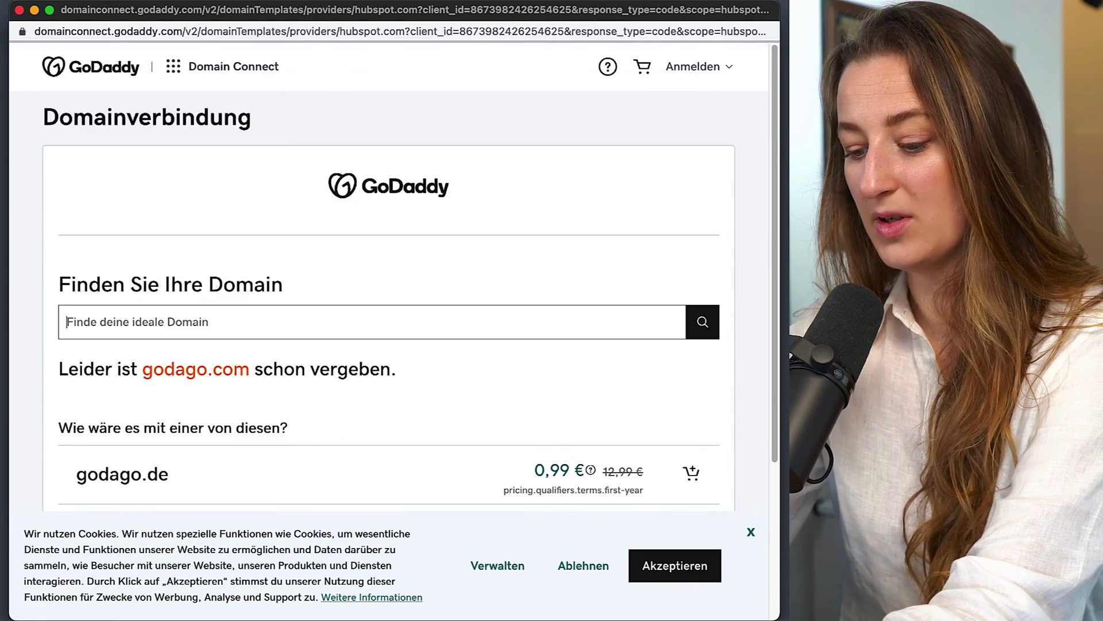
pyautogui.write('gogodago.com')
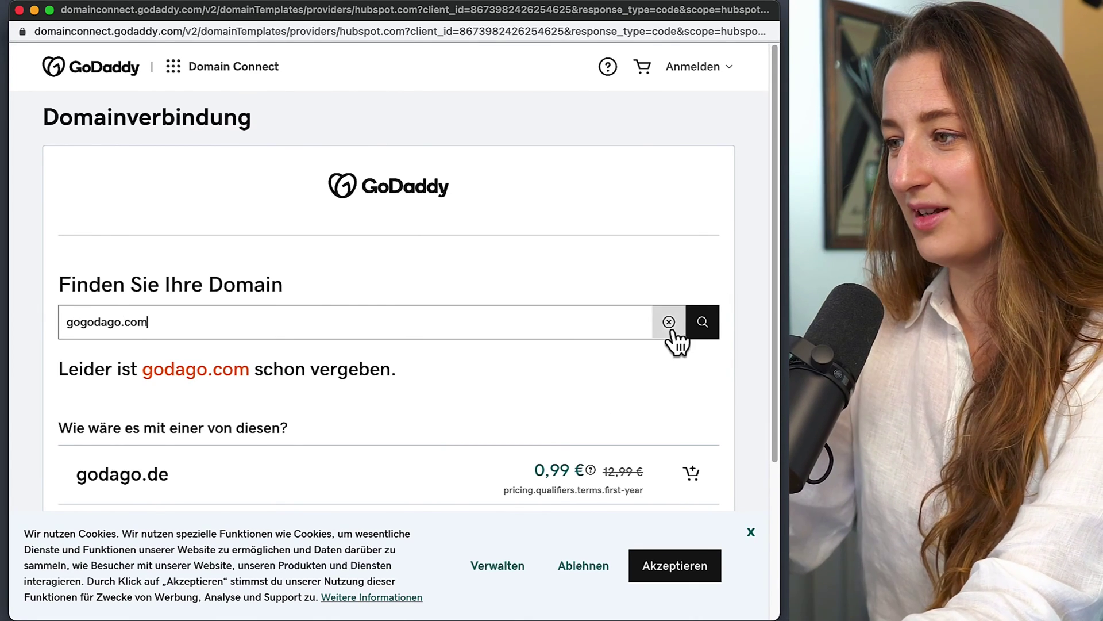
pyautogui.click(701, 323)
pyautogui.scroll(-1, 402, 412)
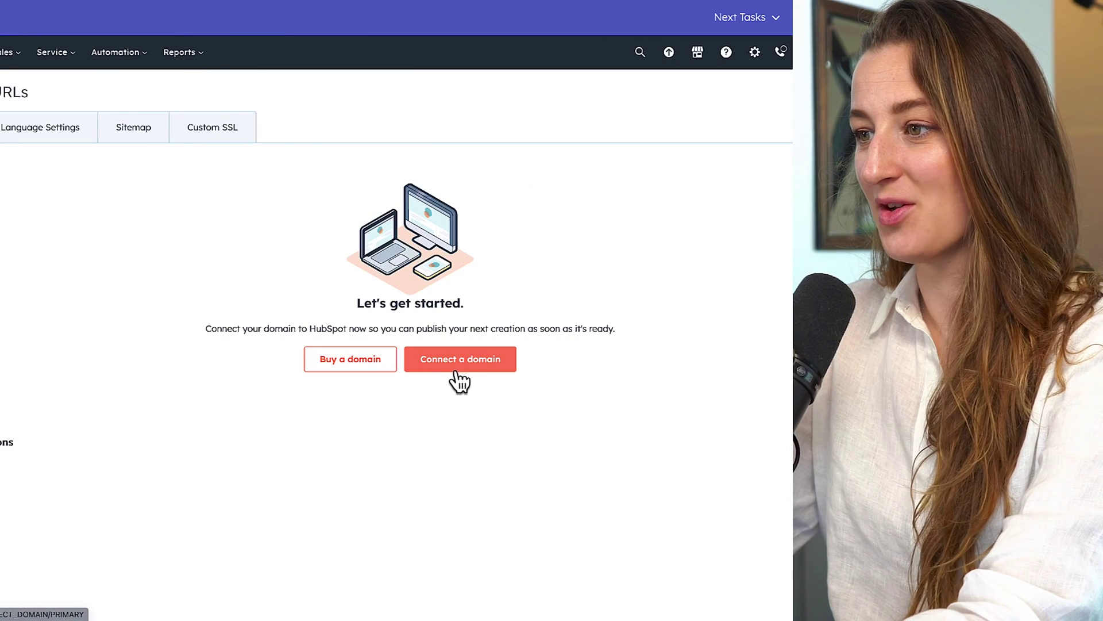
# Step: Enter gogodago.com as the primary domain to connect to the site
pyautogui.click(459, 368)
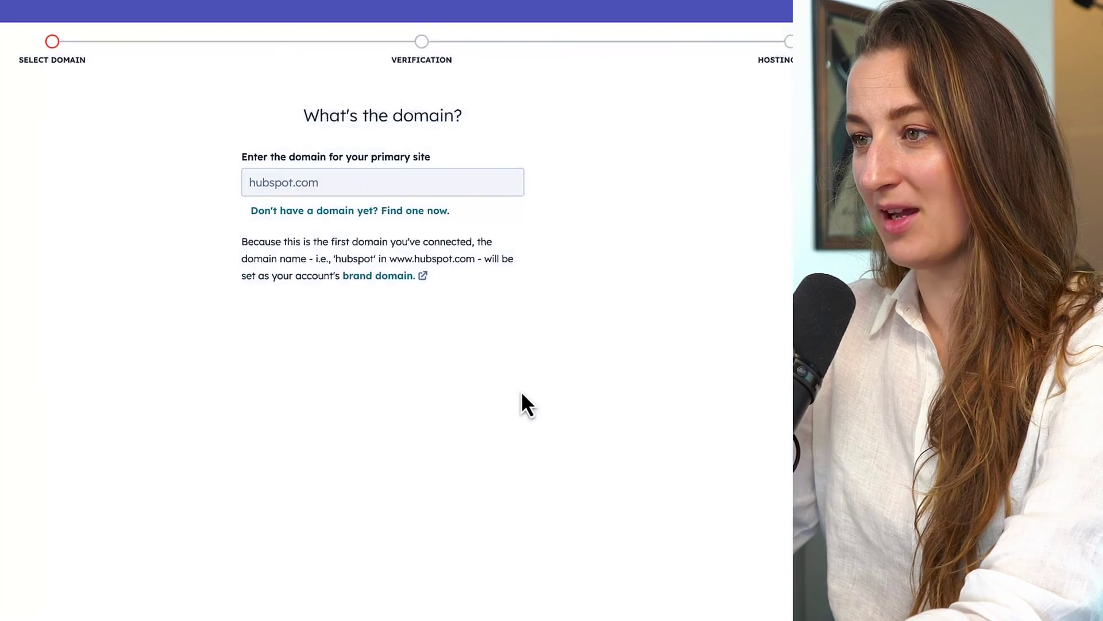
pyautogui.write('gogoda')
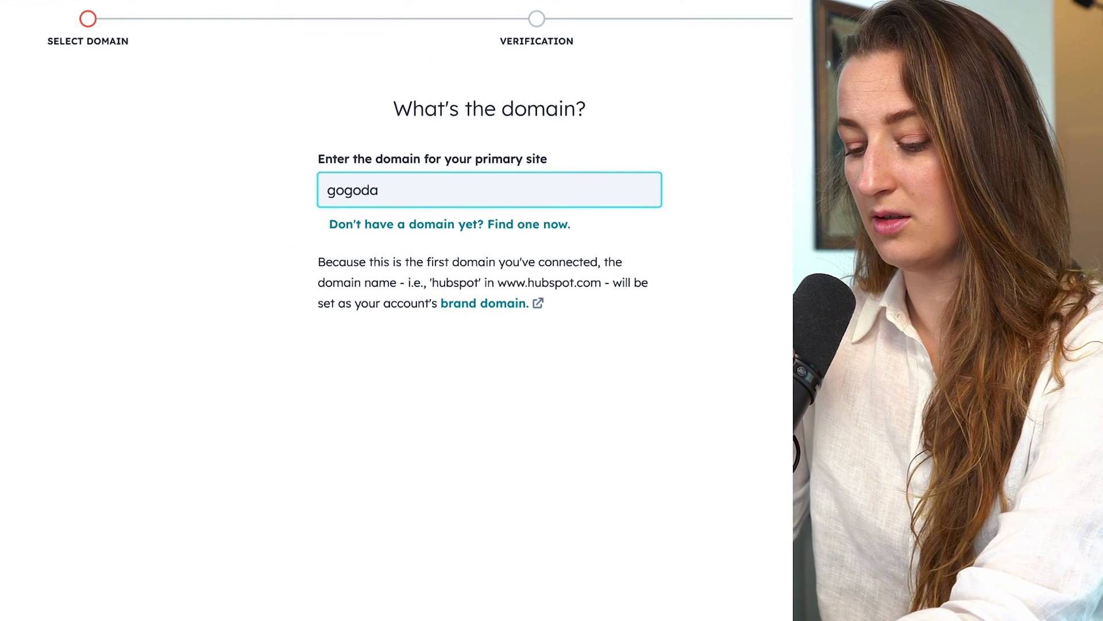
pyautogui.write('go.com')
pyautogui.press('Return')
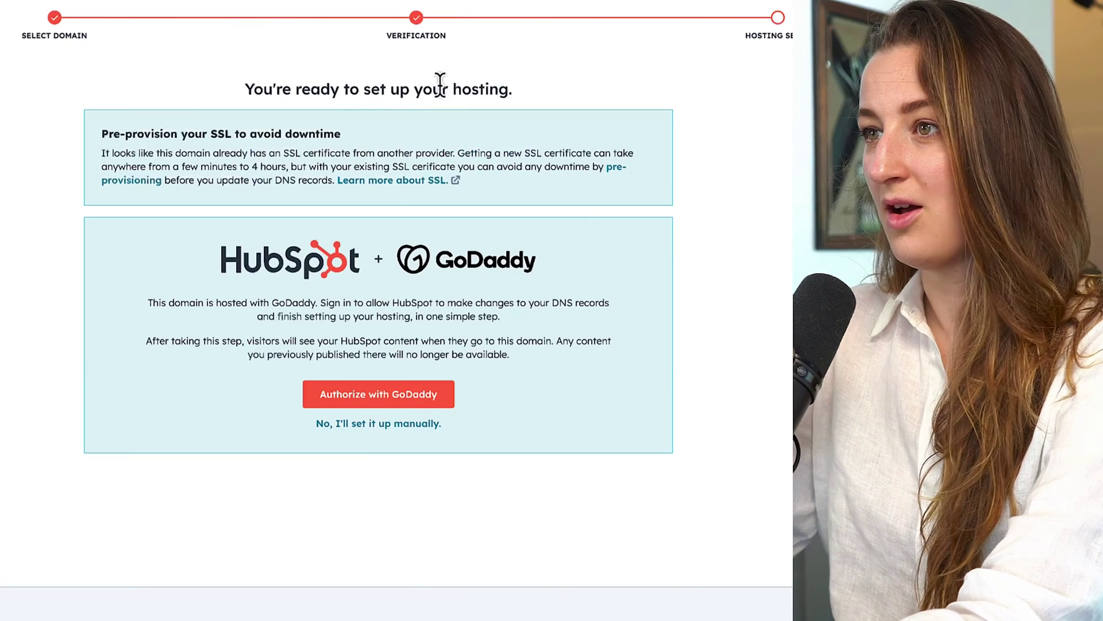
pyautogui.moveTo(246, 89); pyautogui.dragTo(543, 98)
pyautogui.click(563, 98)
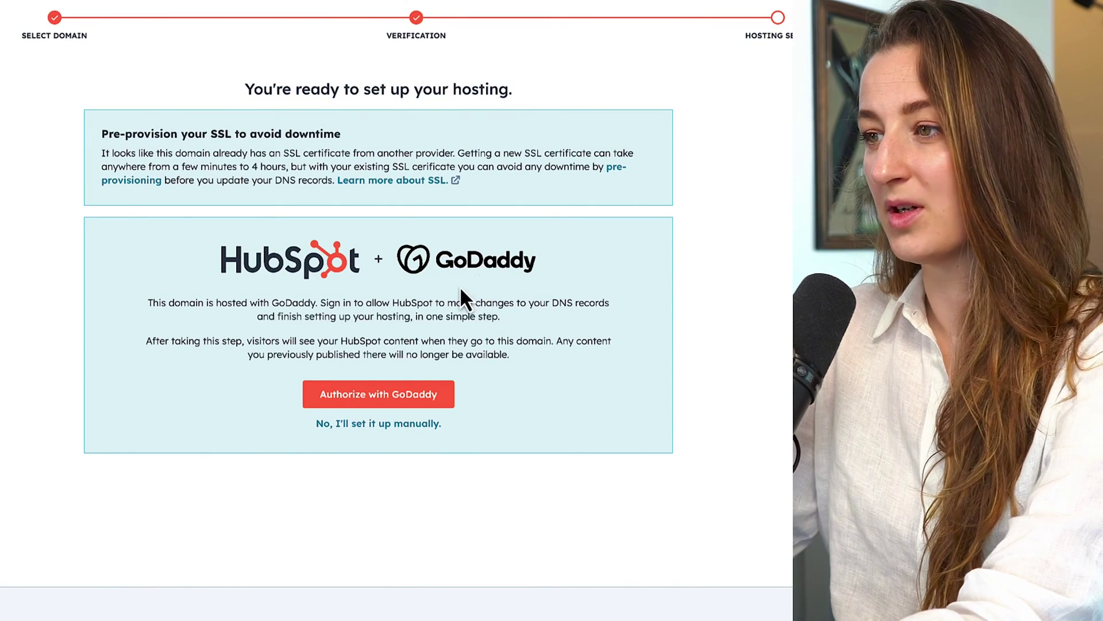
# Step: Authorize GoDaddy to update the DNS records and approve the connection in its window
pyautogui.click(383, 402)
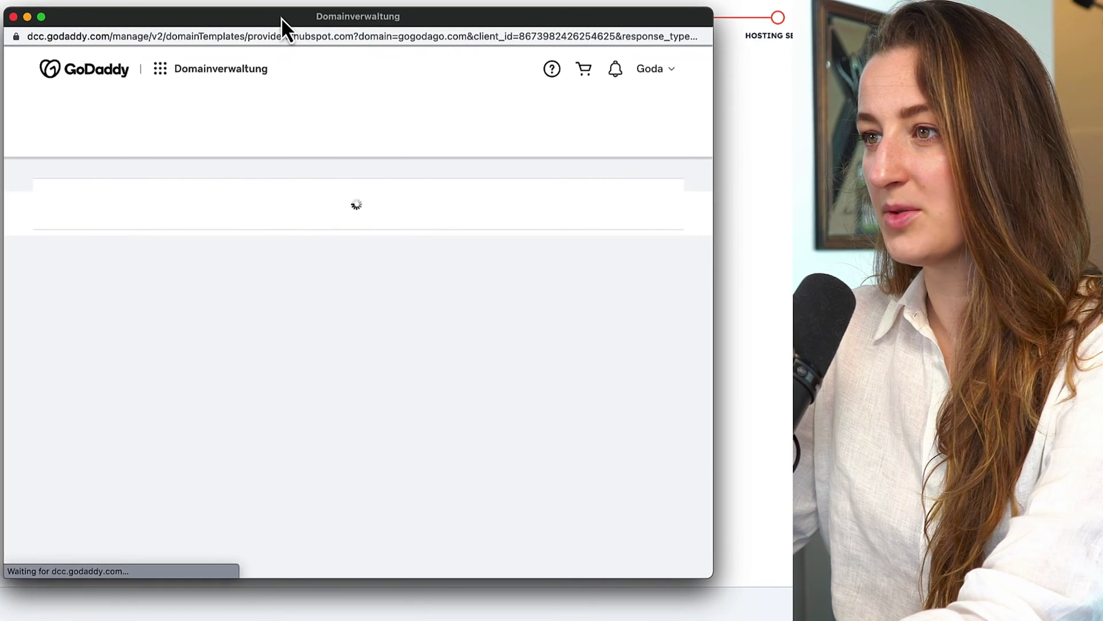
pyautogui.click(310, 330)
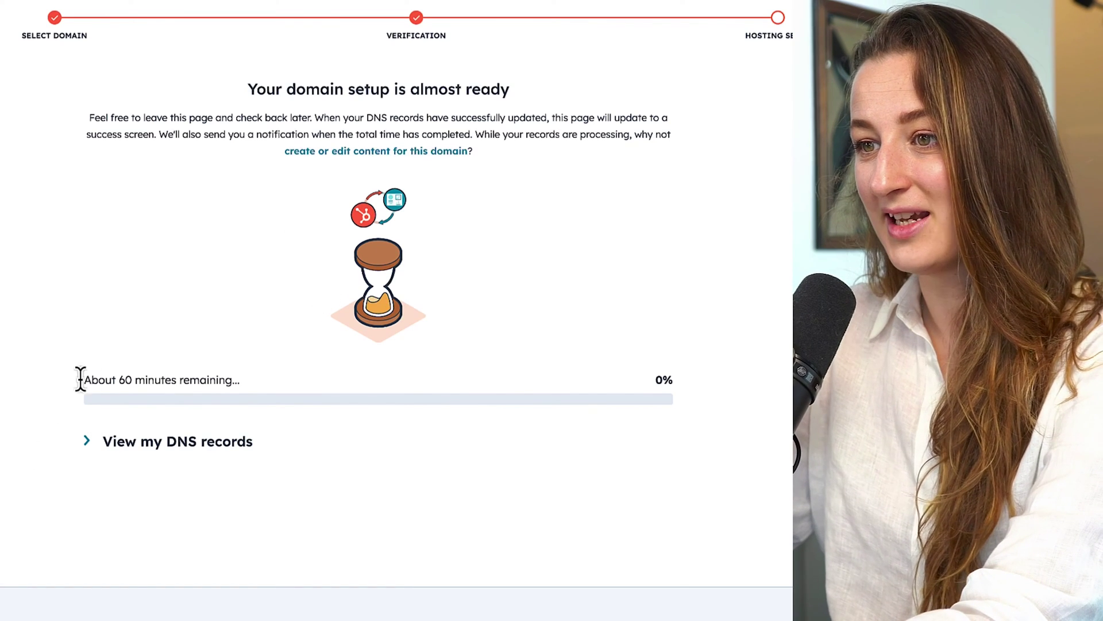
pyautogui.moveTo(80, 379); pyautogui.dragTo(252, 385)
pyautogui.click(253, 379)
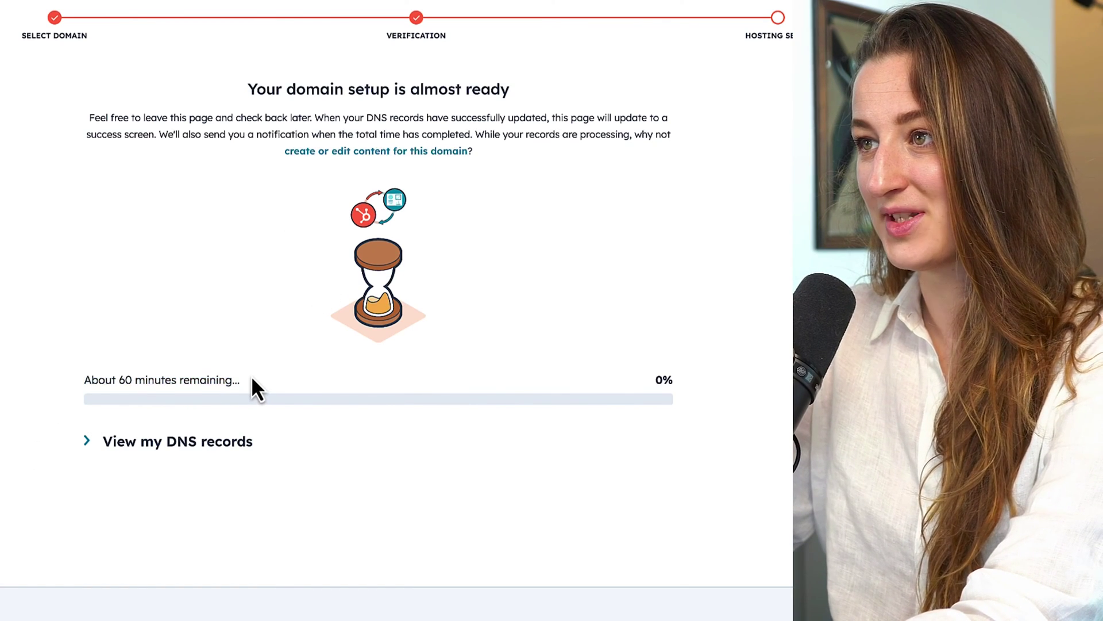
pyautogui.moveTo(89, 117); pyautogui.dragTo(438, 115)
# Step: Wait for the gogodago.com DNS update until the 'CMS Hub setup complete' dialog appears
pyautogui.click(507, 135)
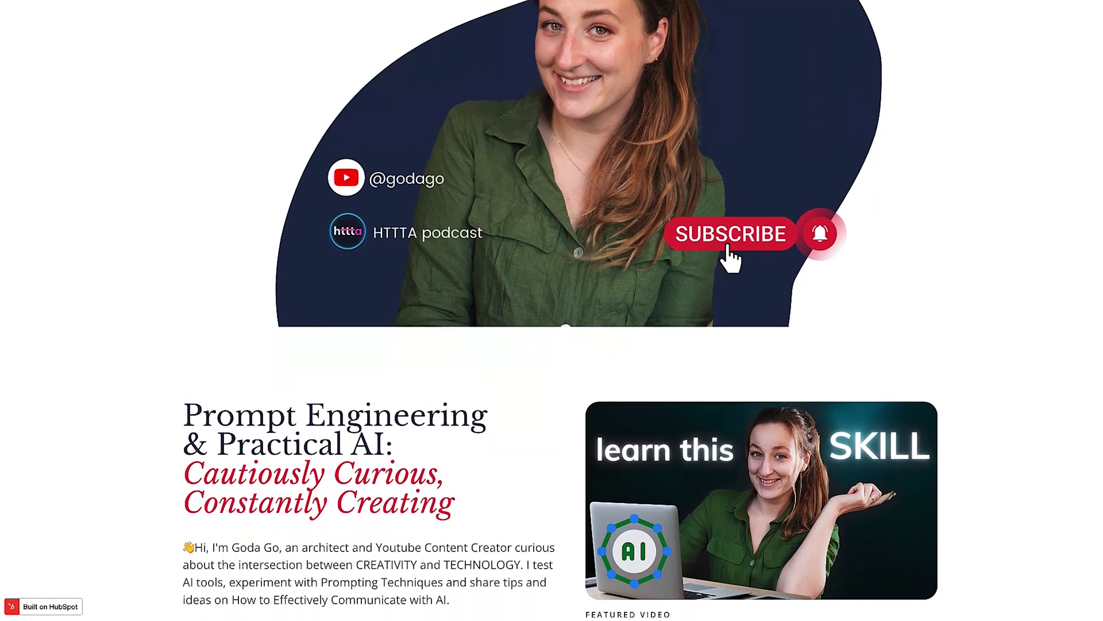
# Step: Scroll the live website down through its sections to the 'Let's work together' contact form
pyautogui.scroll(-6, 729, 254)
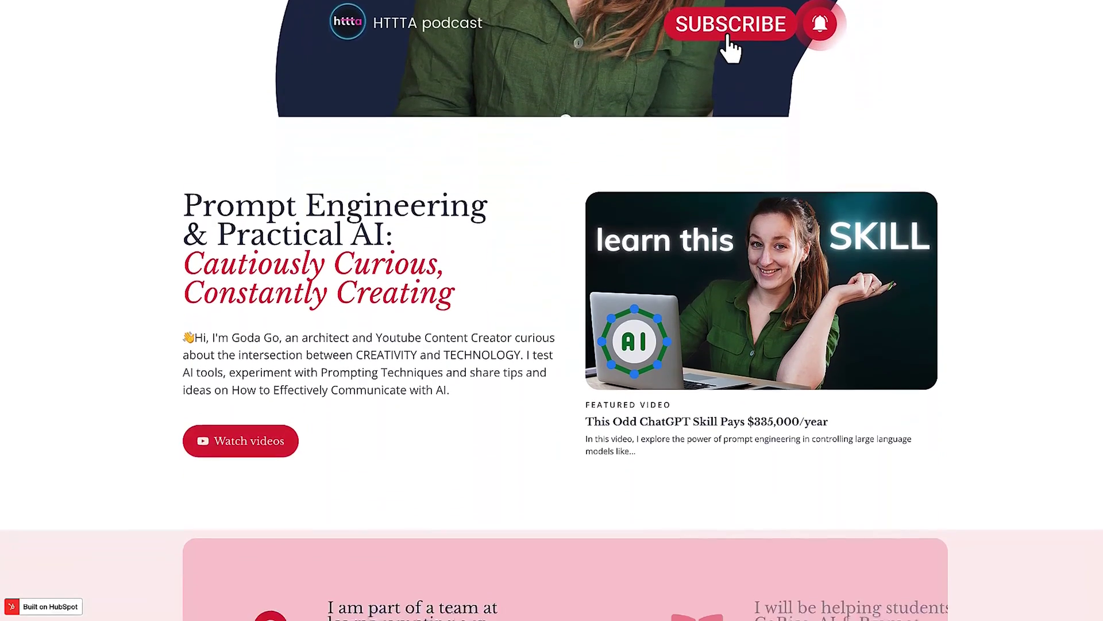
pyautogui.scroll(-5, 560, 310)
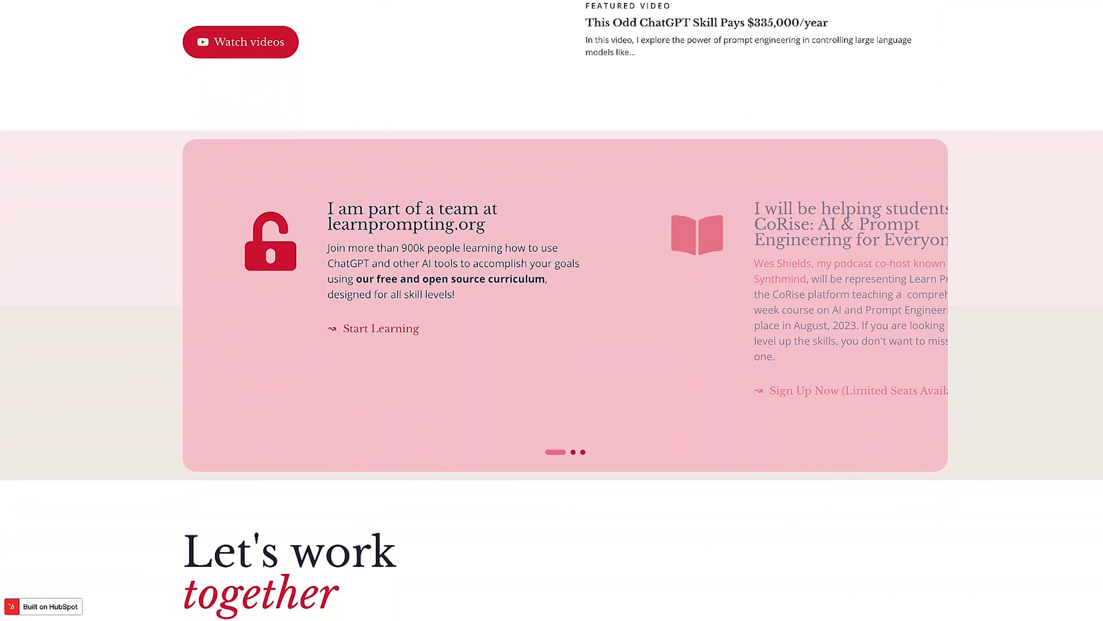
pyautogui.scroll(-8, 584, 463)
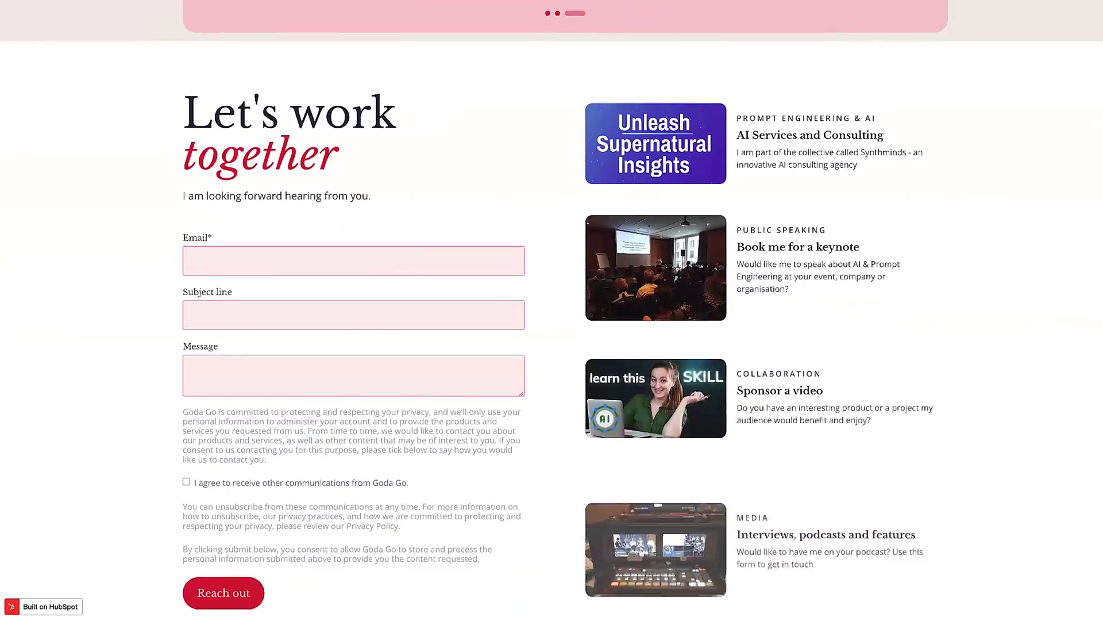